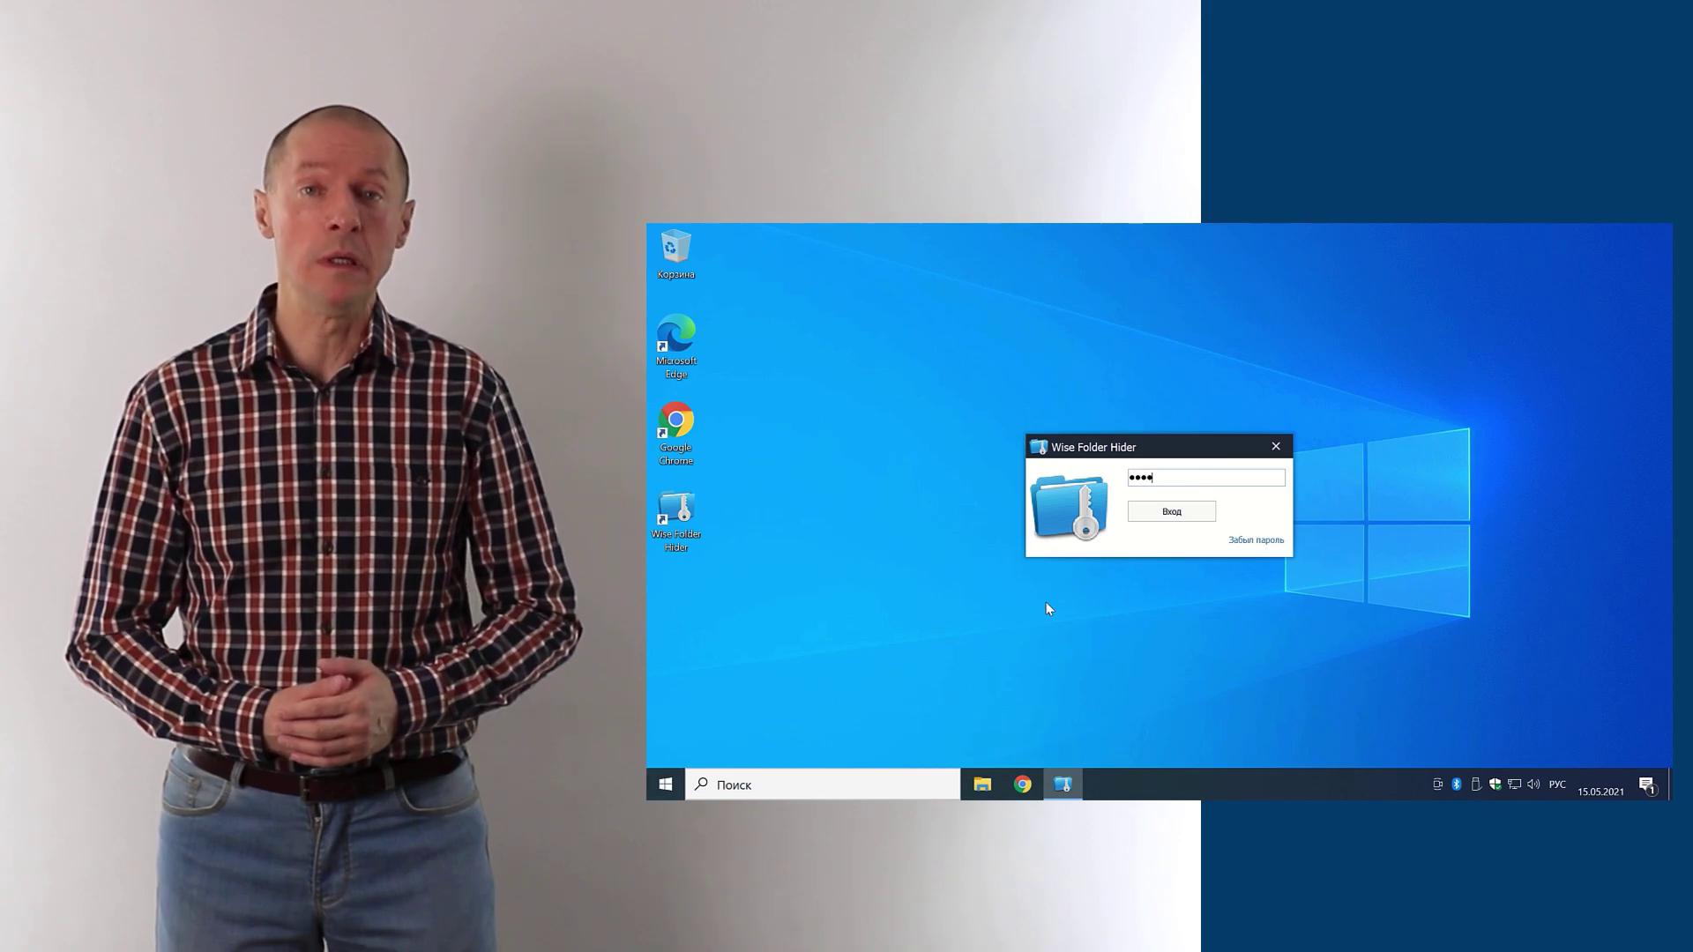
Step: Unhide Секретная папка from the Wise Folder Hider list so it shows on the desktop
double_click(1002, 382)
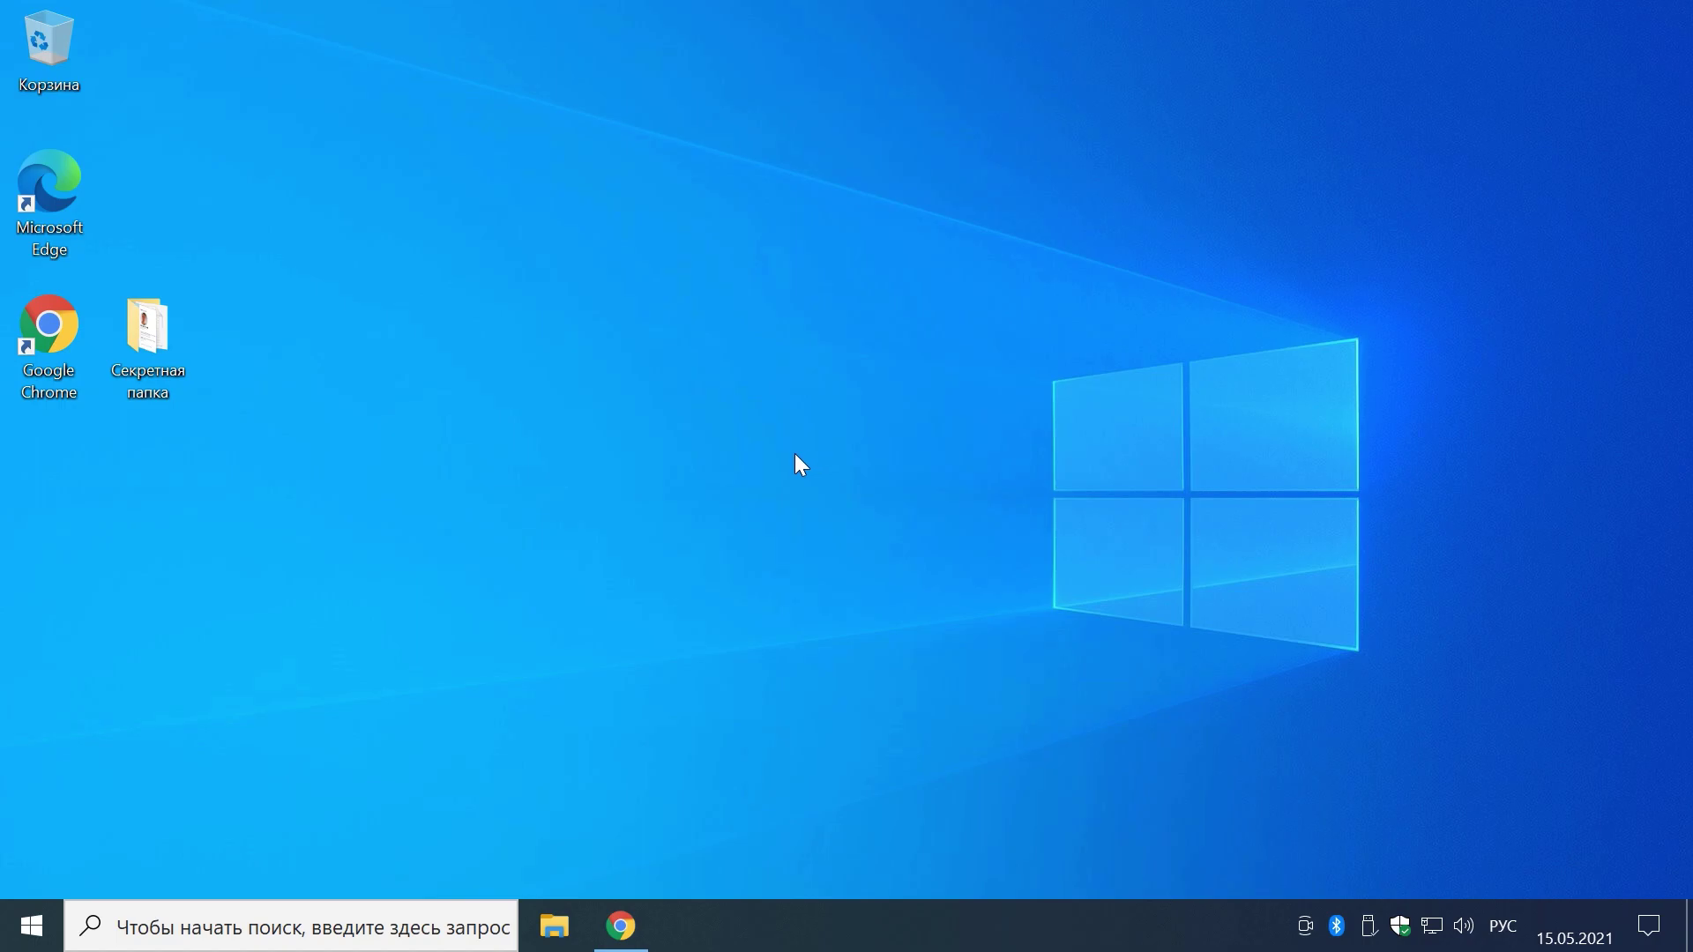
double_click(151, 351)
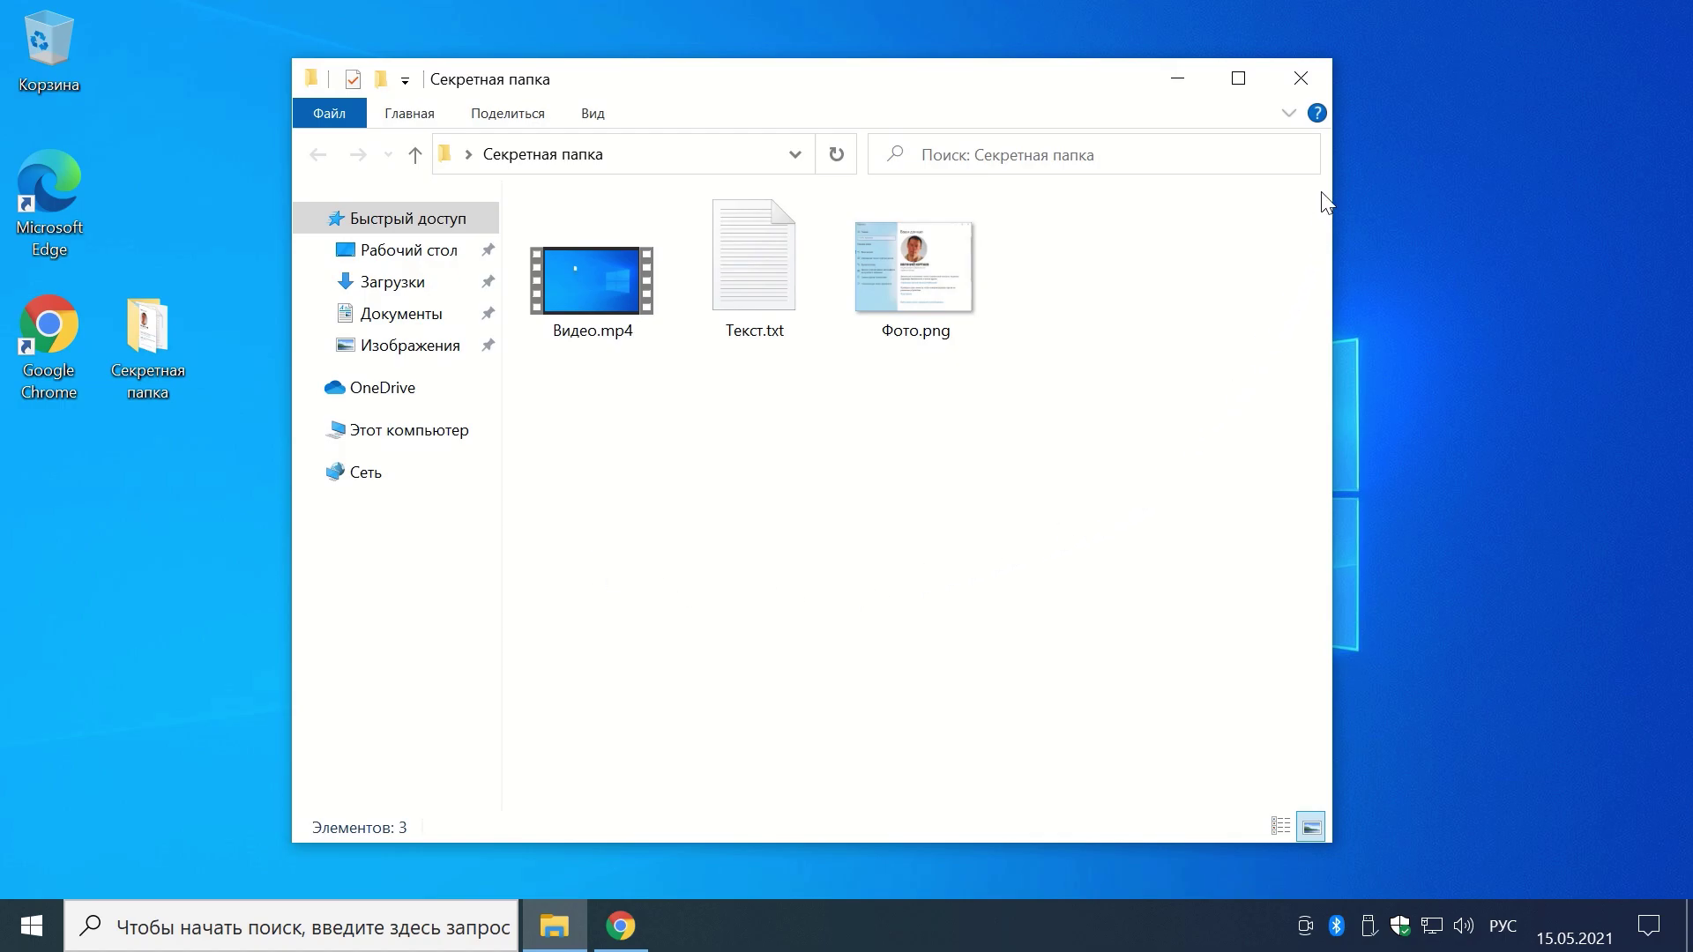
click(1300, 78)
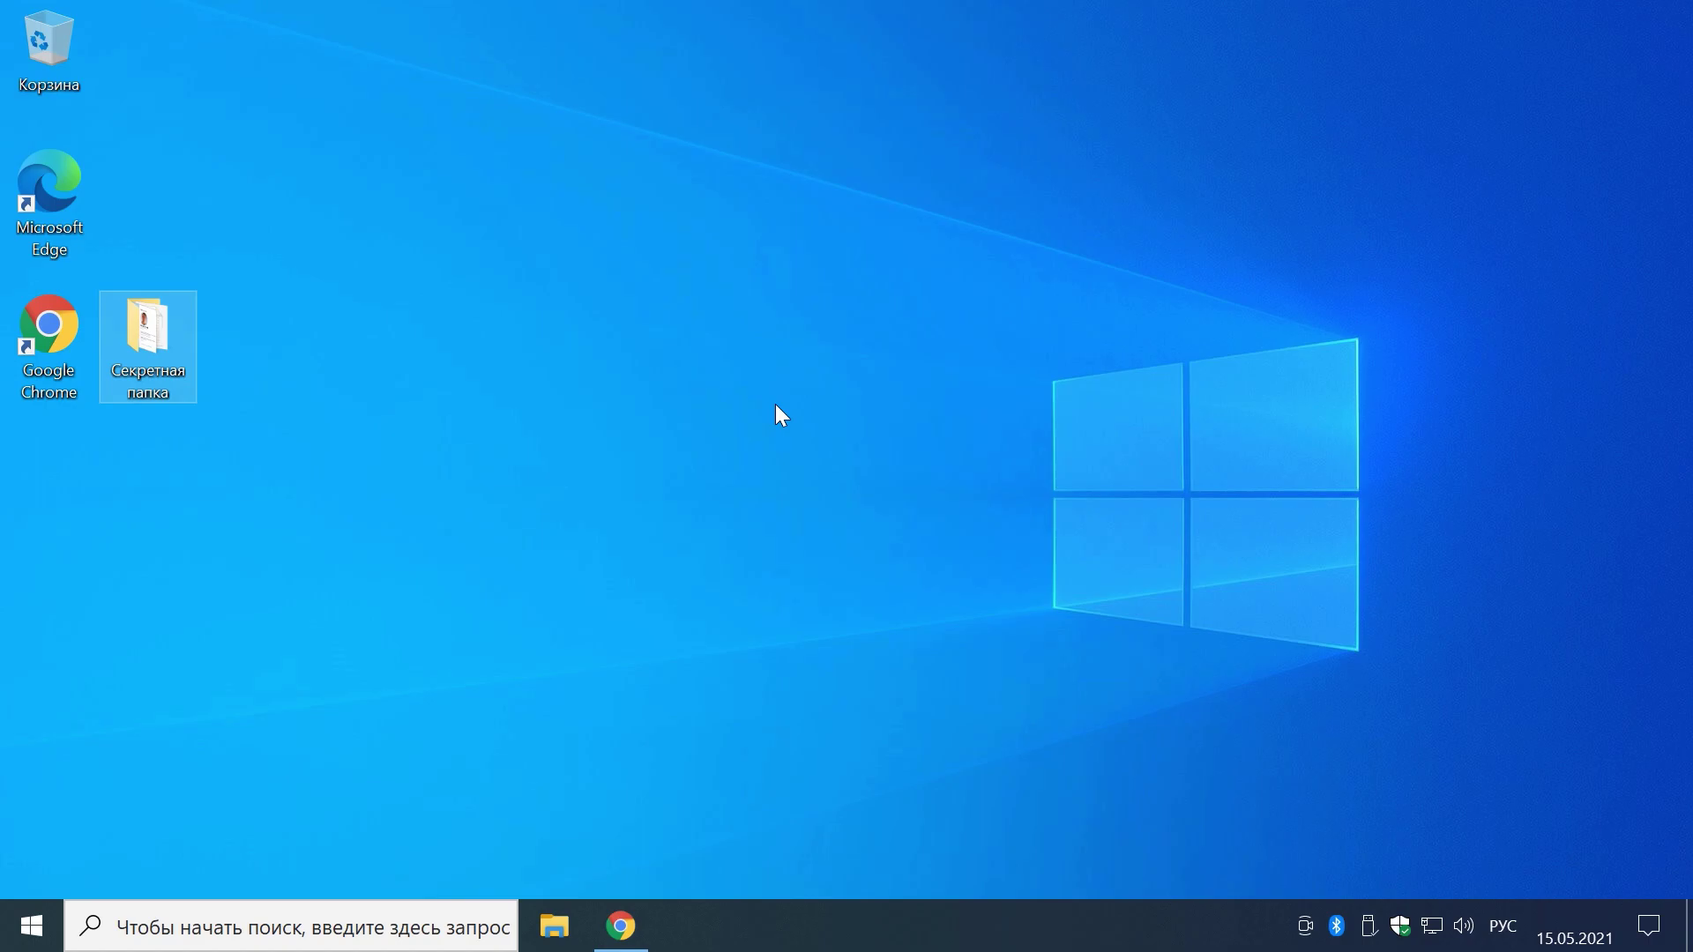
Step: Follow the YouTube description link to download WFHSetup_4.3.9.199.exe, then close Chrome
click(622, 924)
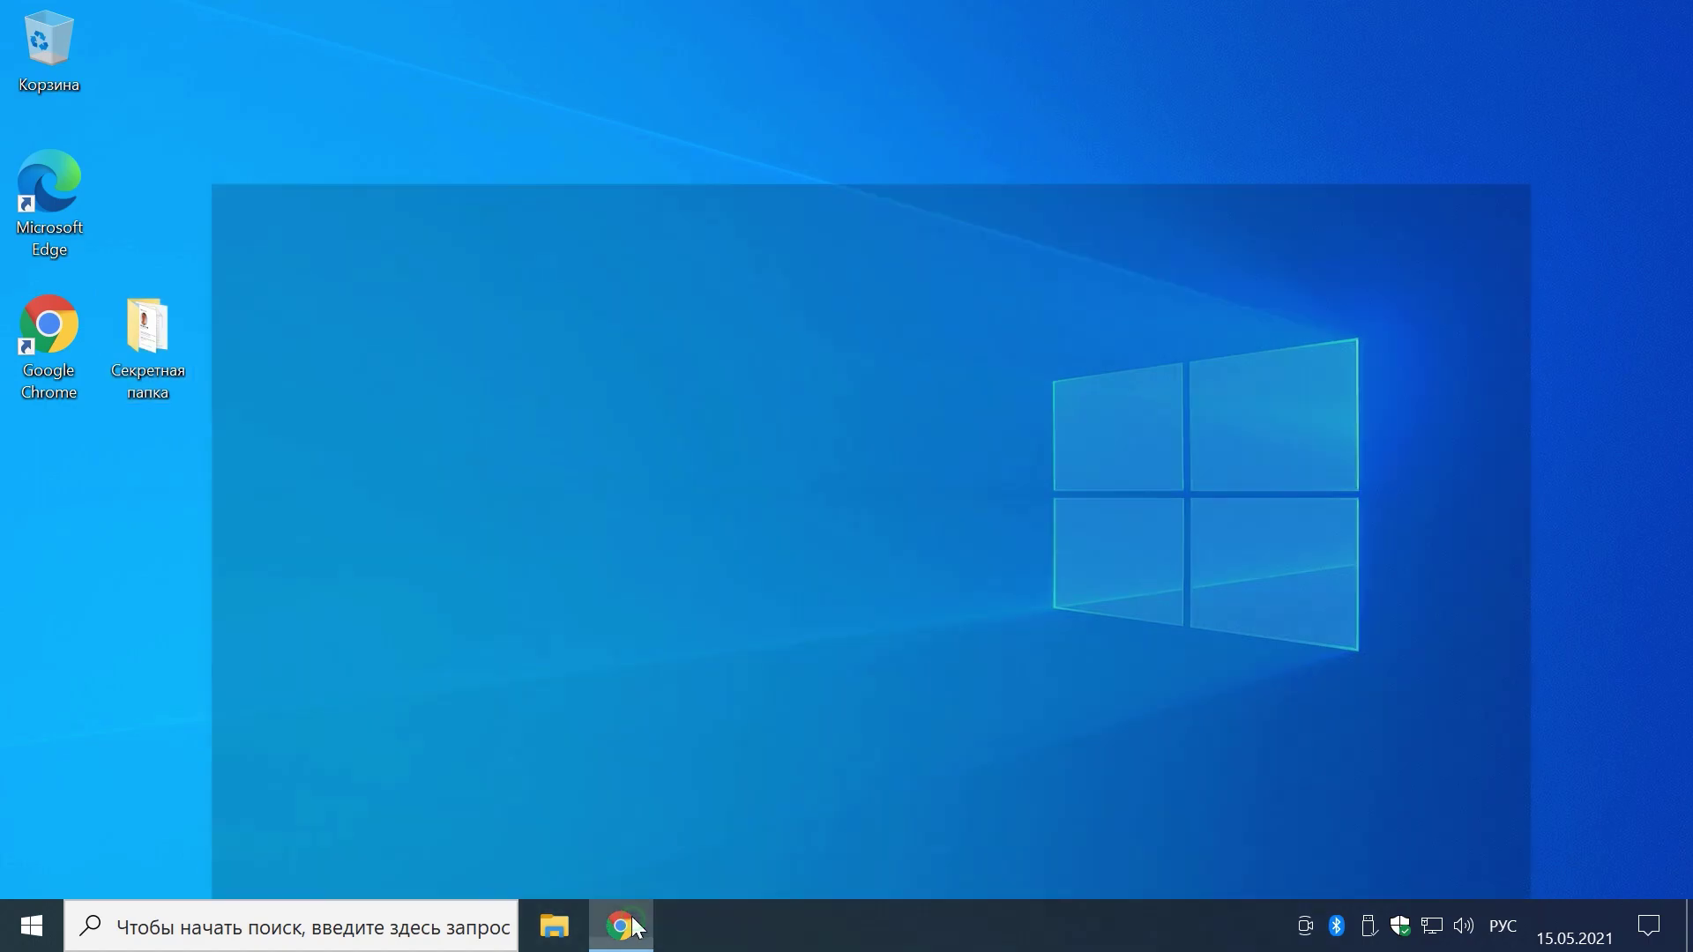
scroll(671, 737, down, 4)
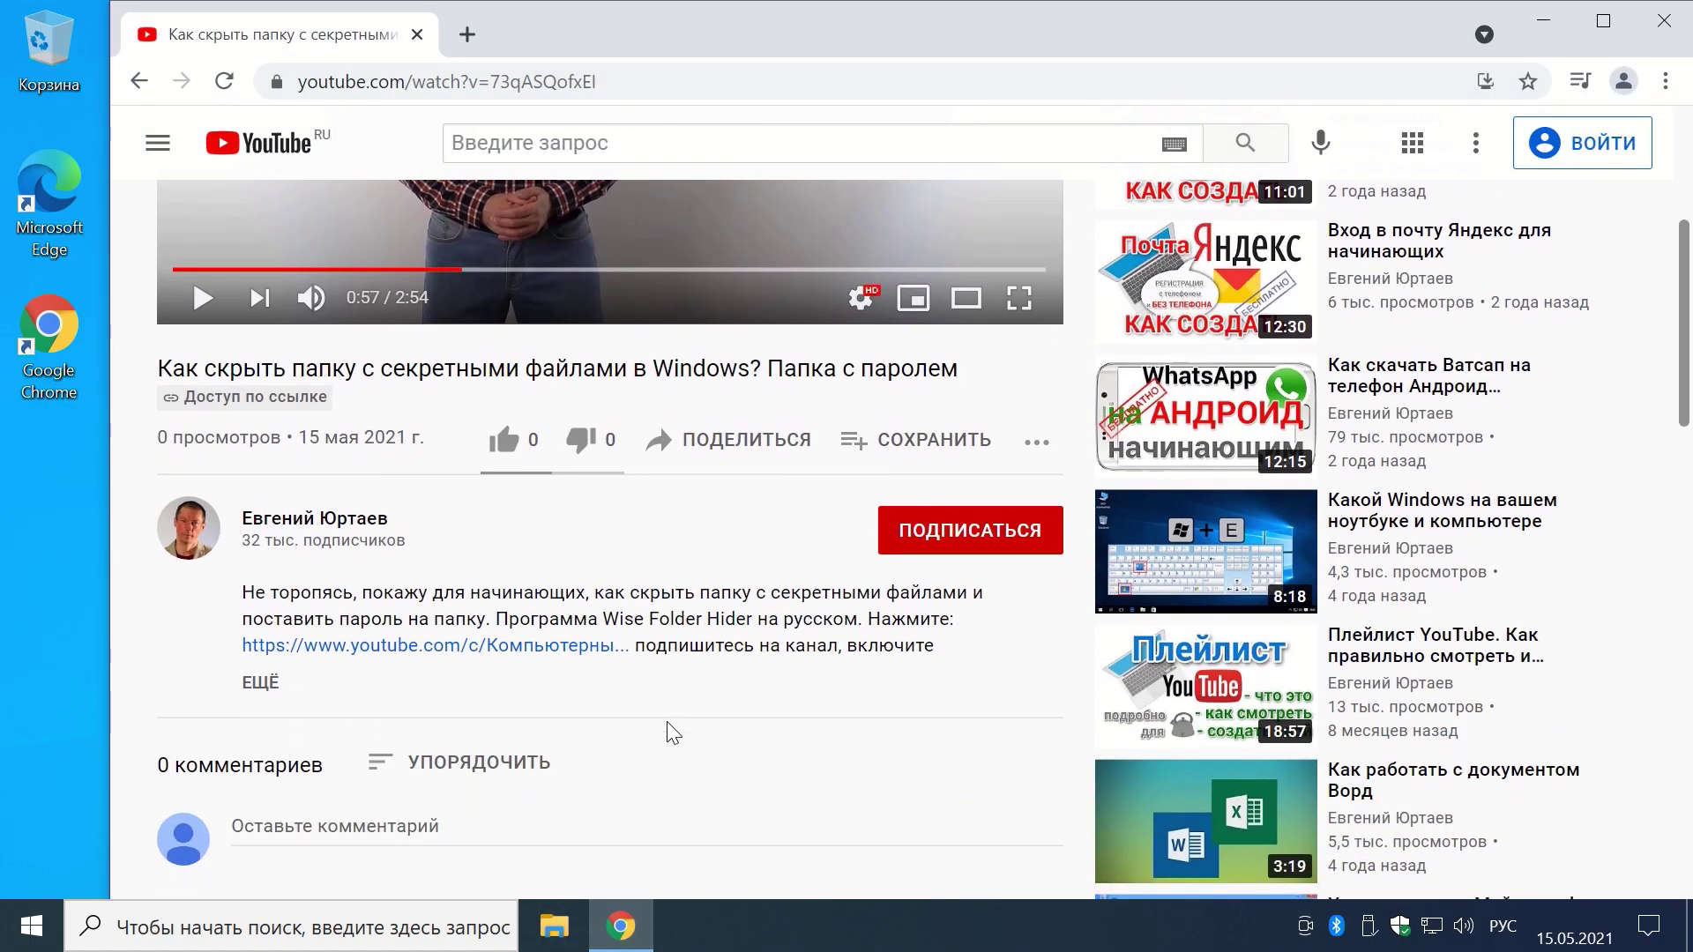
click(260, 679)
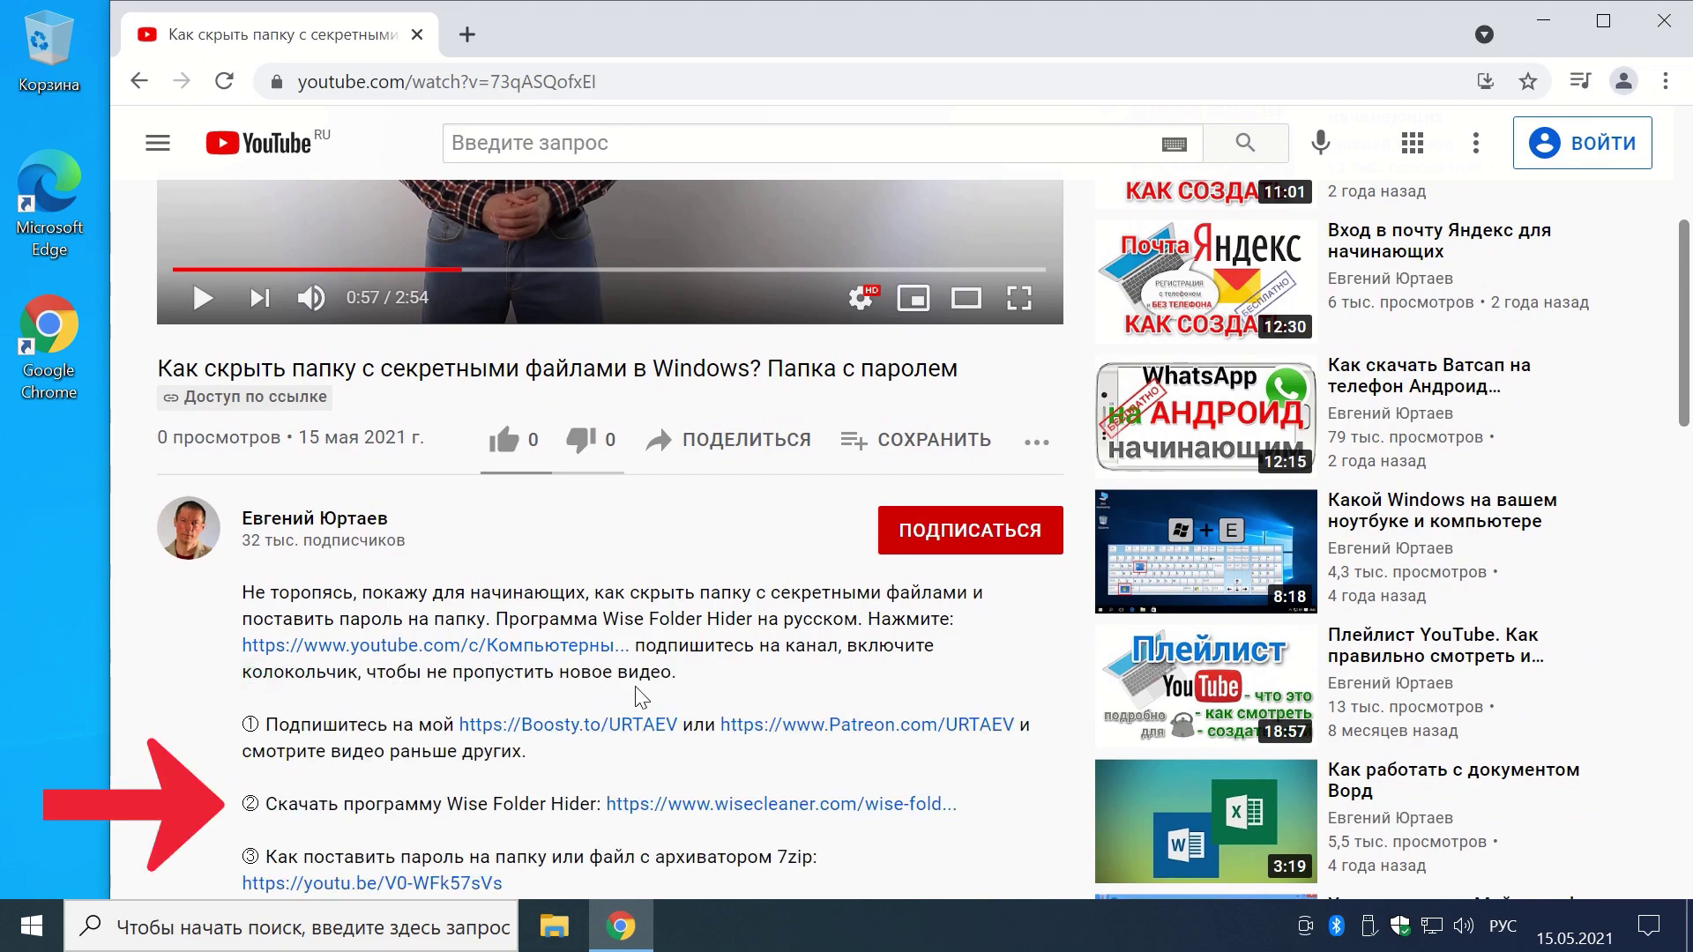
click(765, 807)
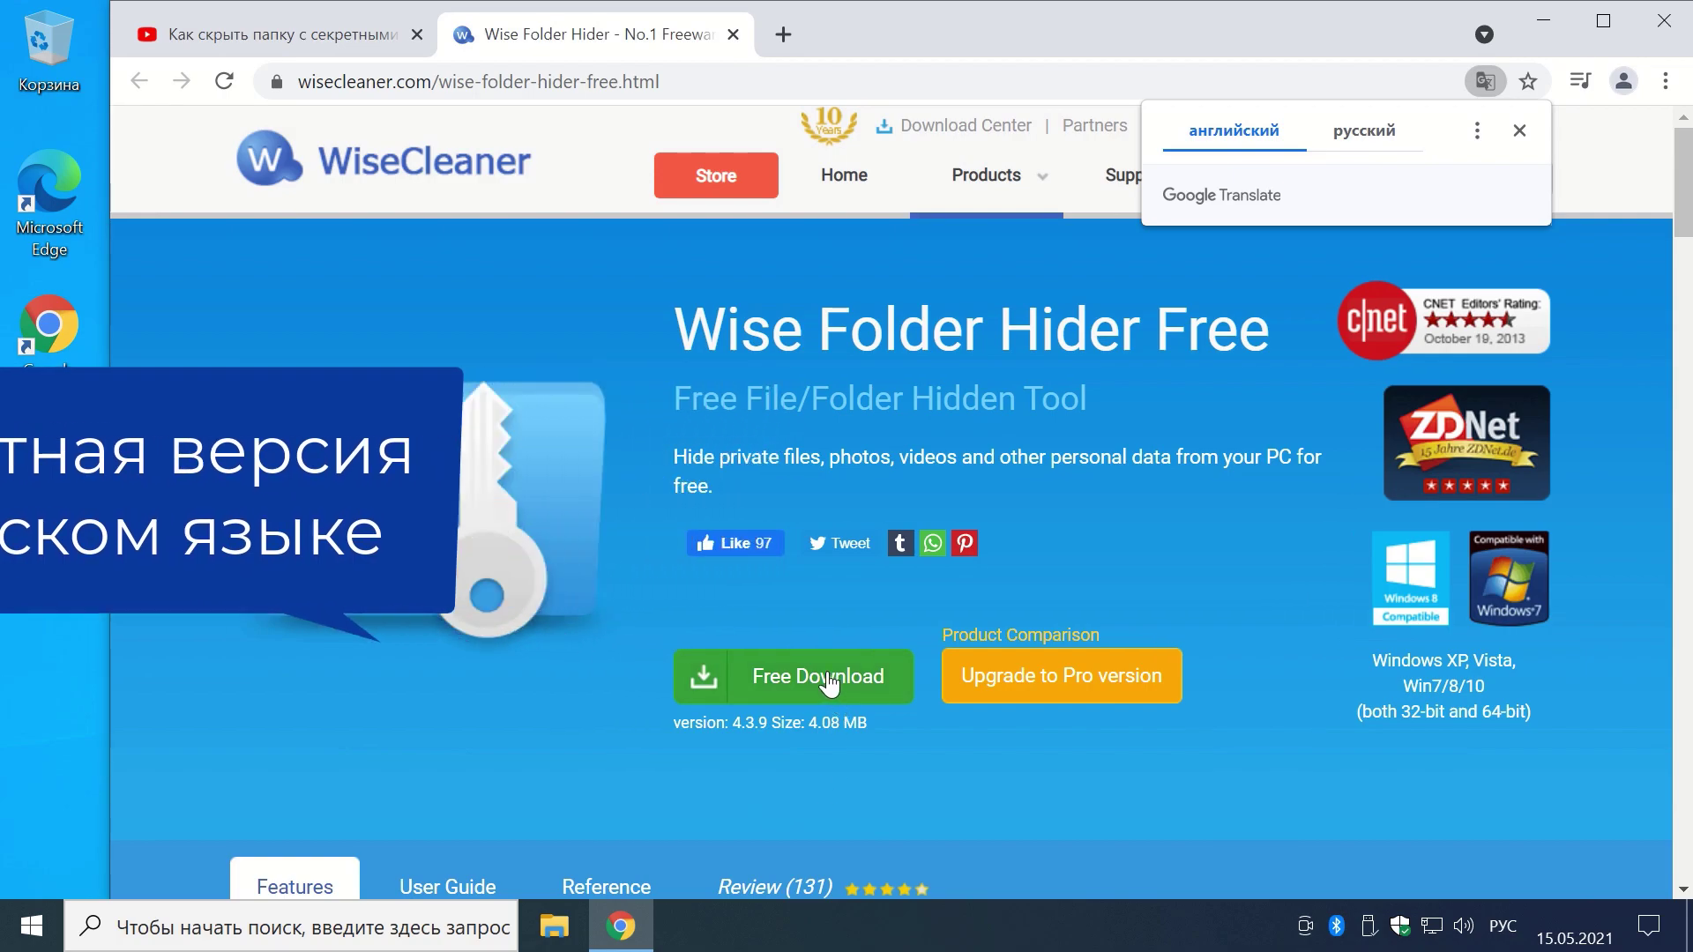
click(792, 676)
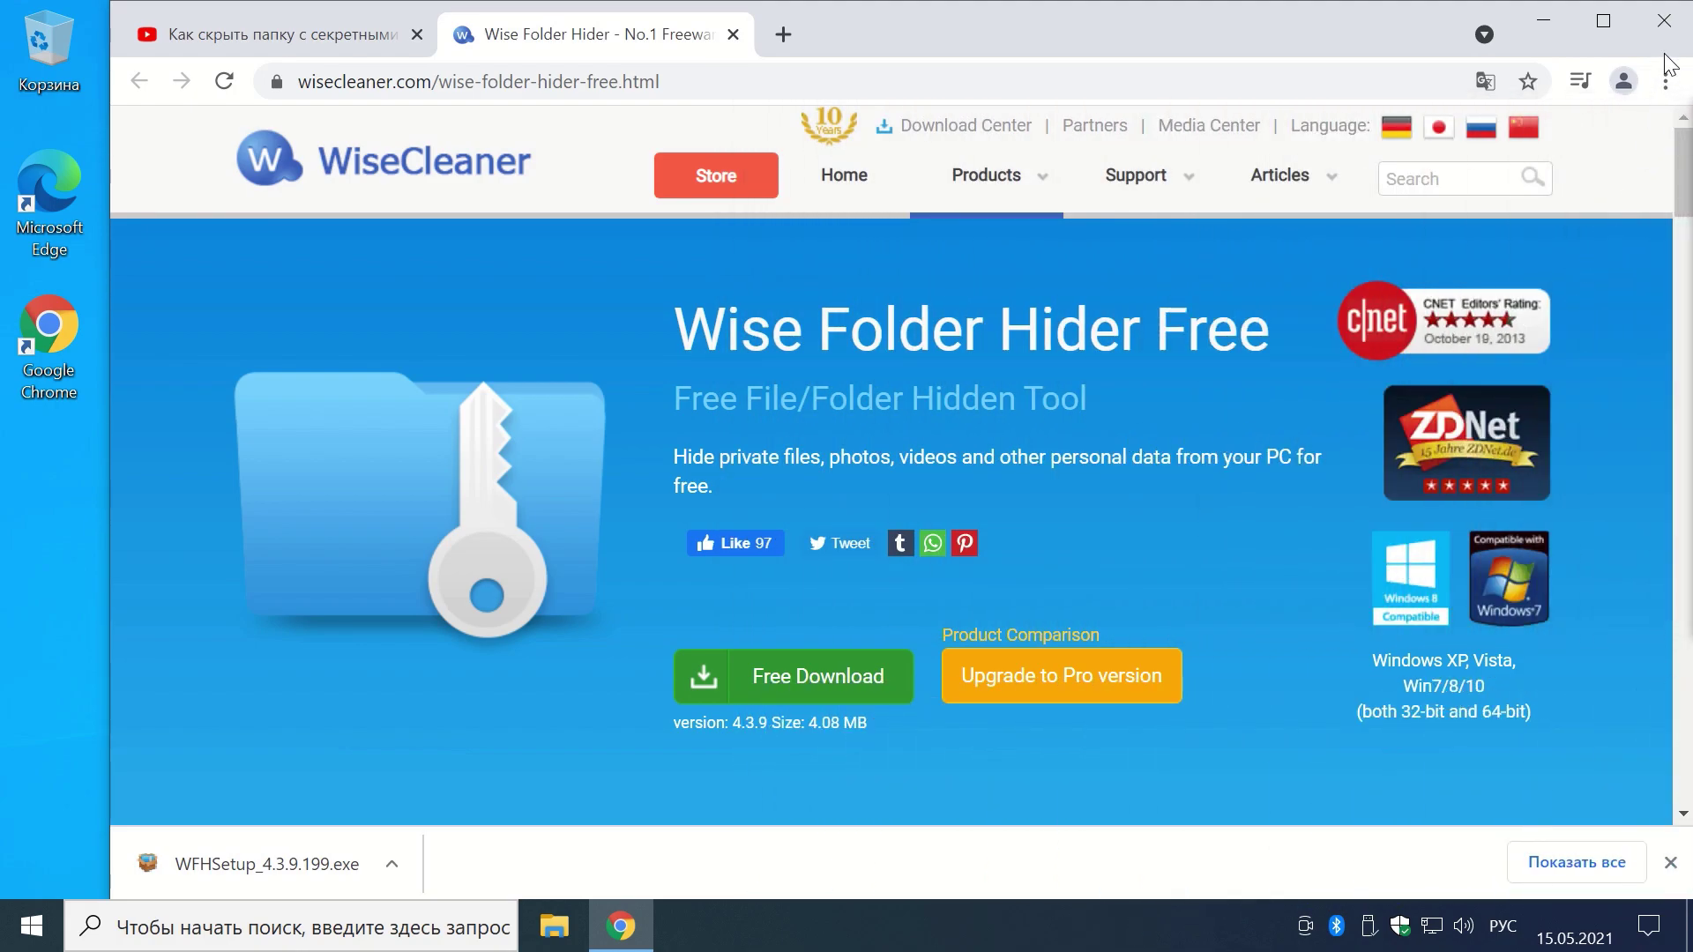
click(1663, 23)
Step: Launch WFHSetup_4.3.9.199.exe from the Загрузки folder in File Explorer
key(super+e)
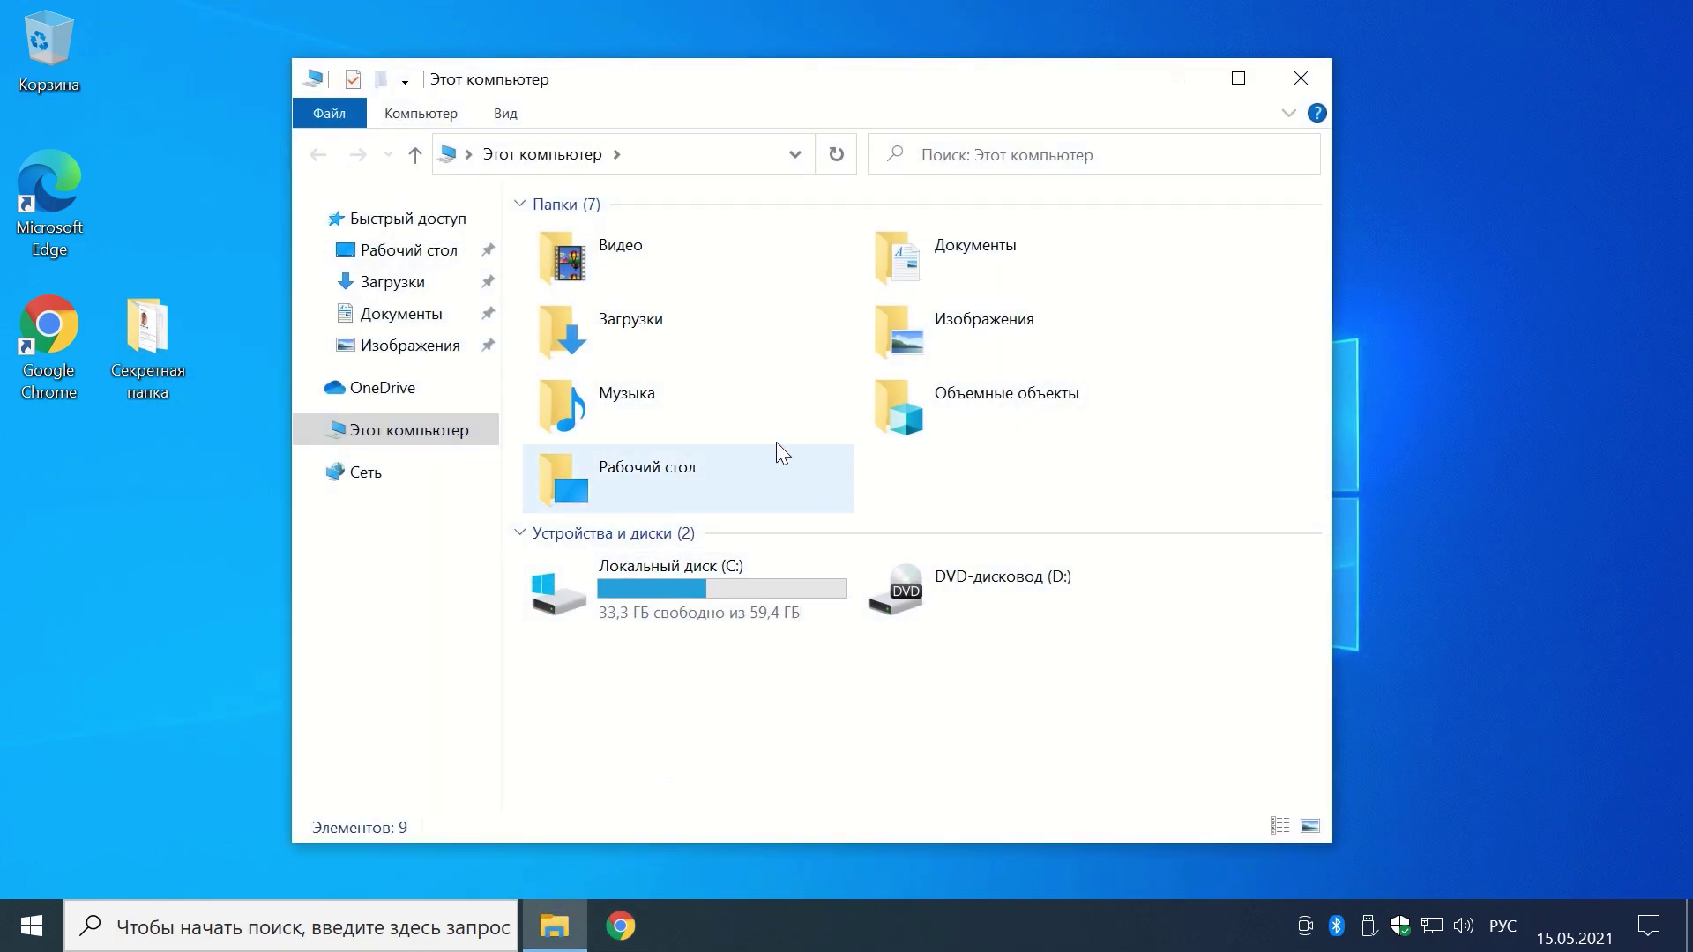
double_click(664, 330)
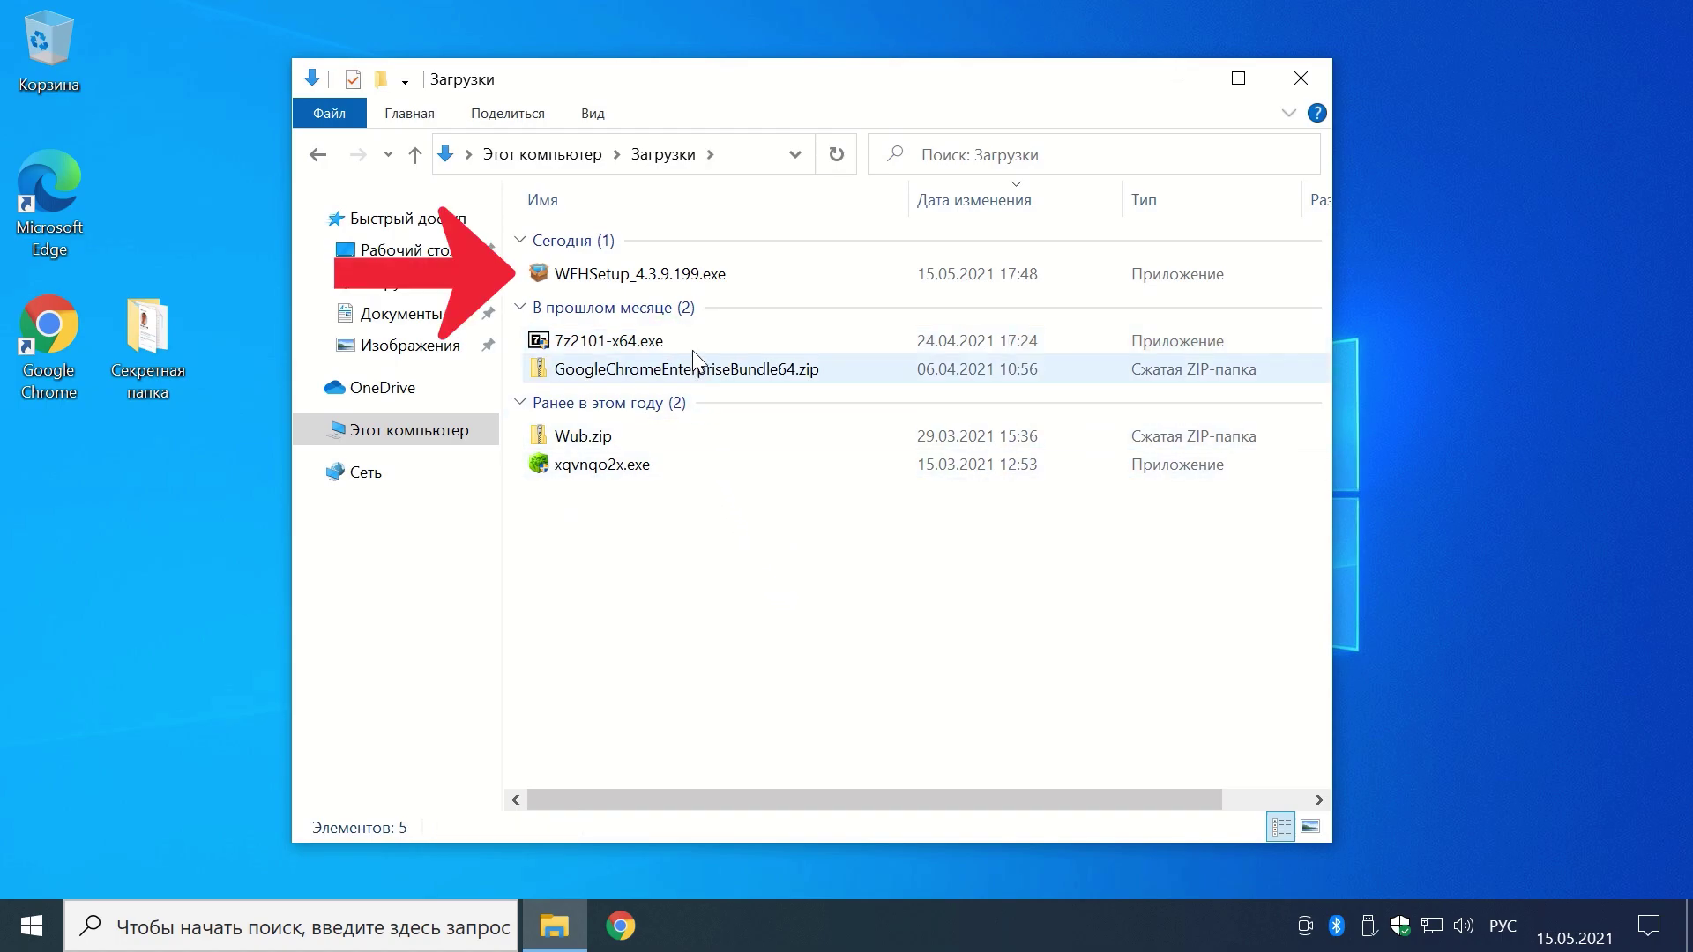
click(695, 276)
double_click(695, 277)
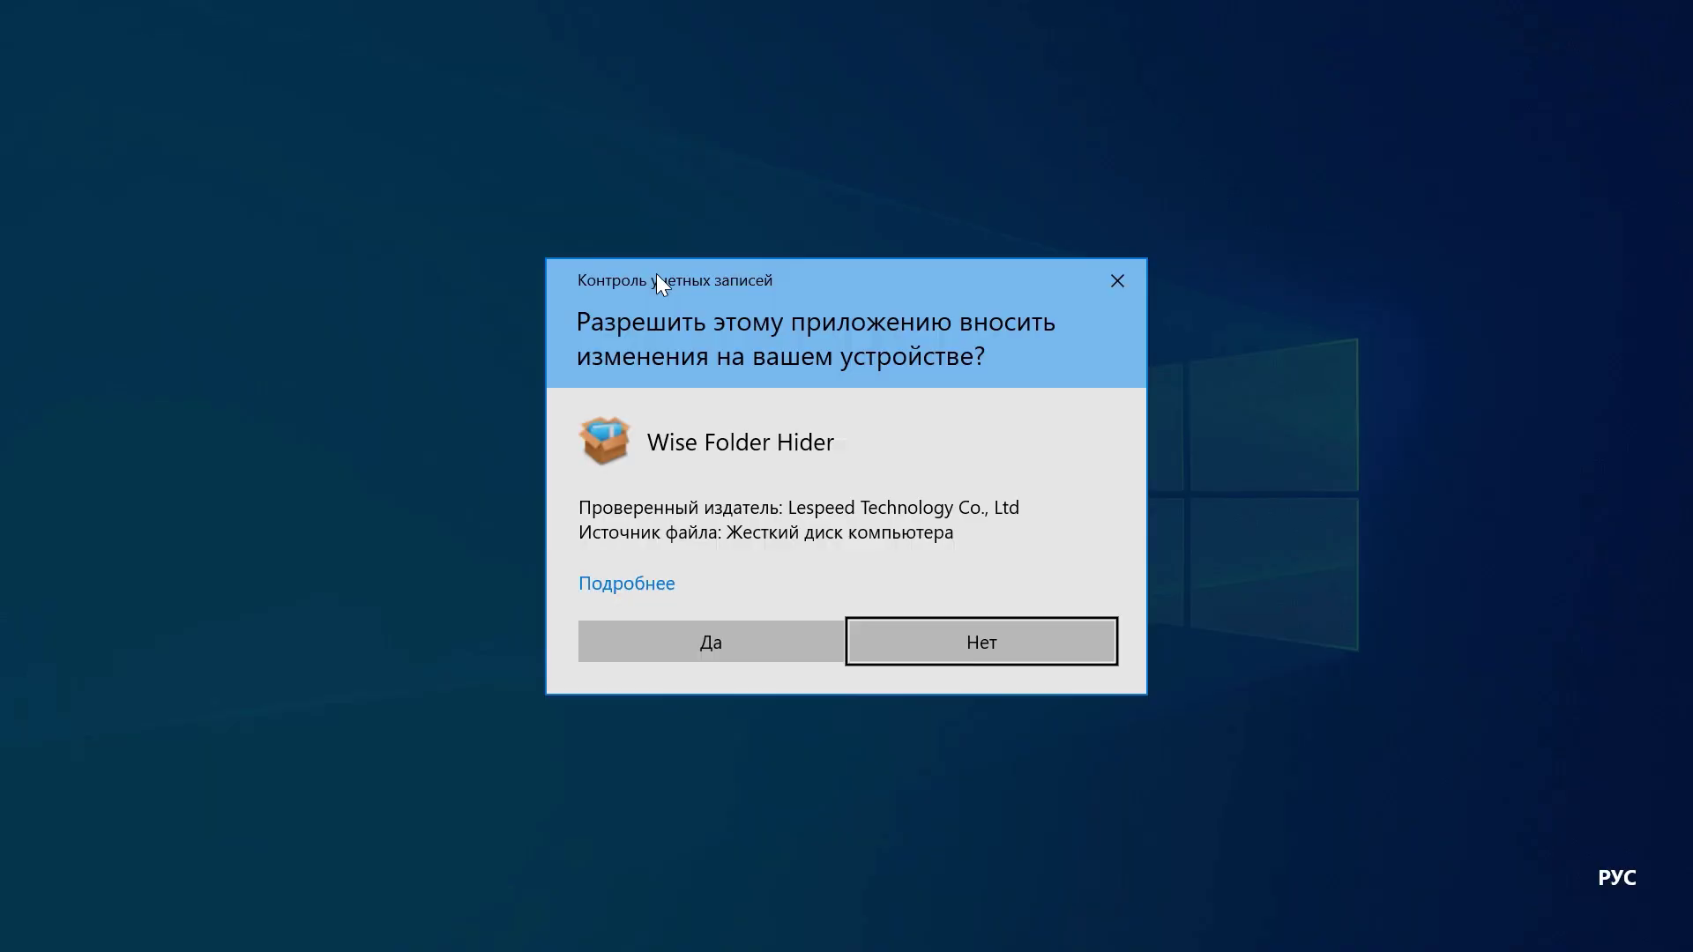
Step: Install Wise Folder Hider to the default C:\Program Files (x86)\Wise\Wise Folder Hider folder, accepting the license
click(730, 643)
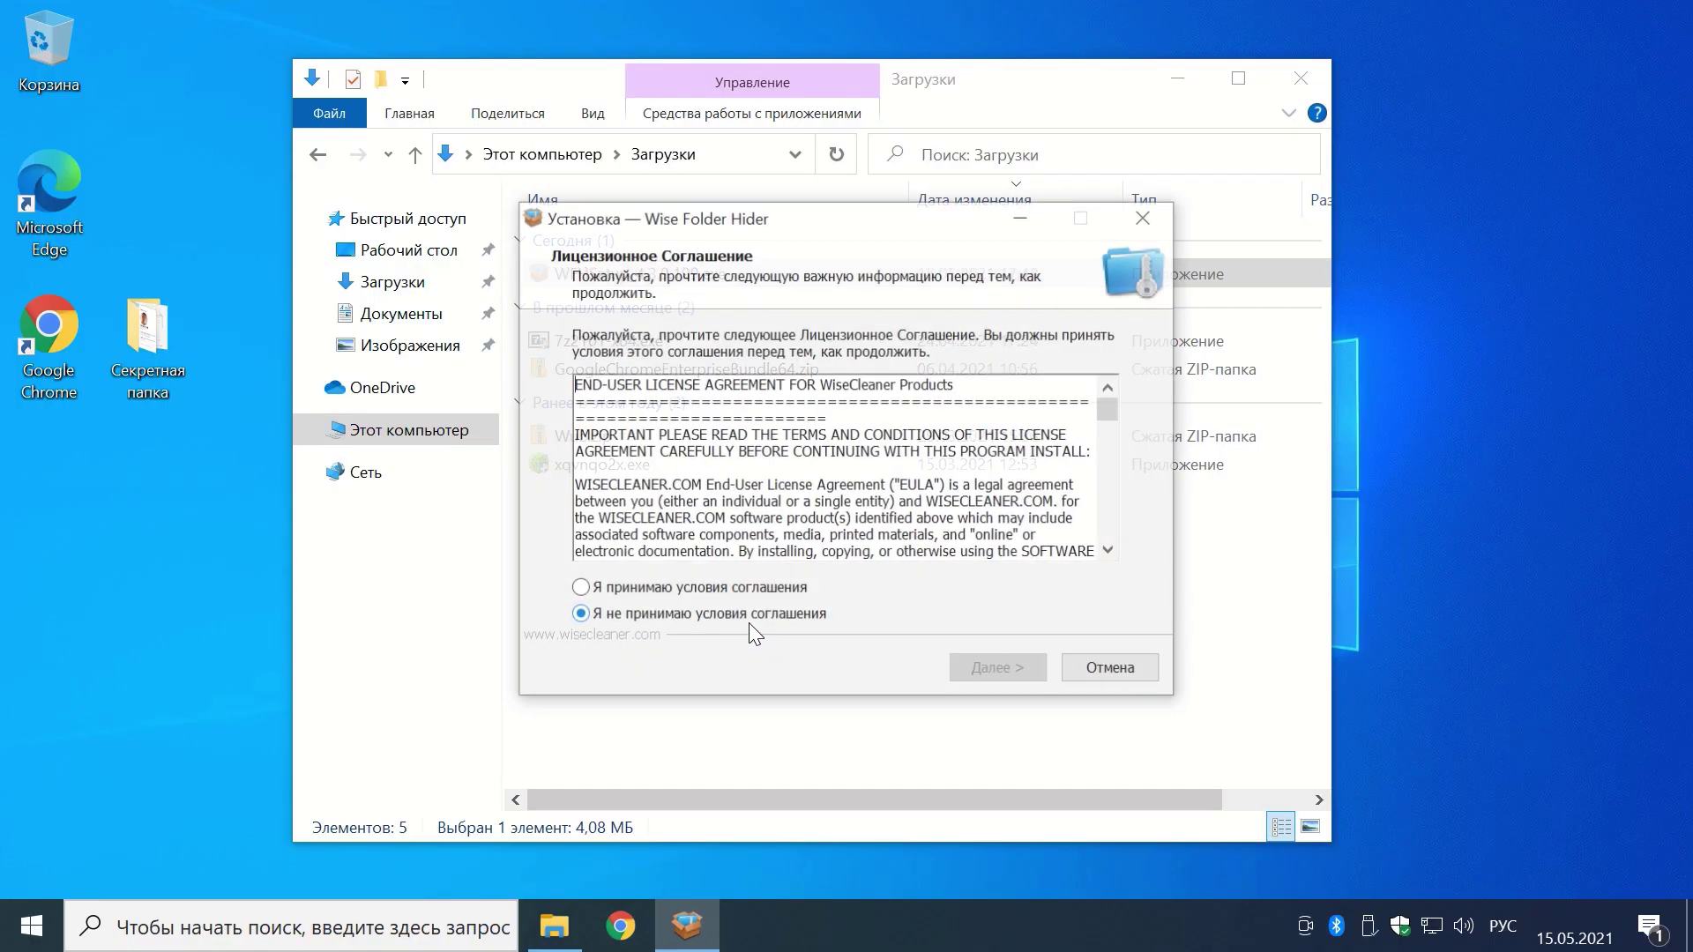
click(1296, 81)
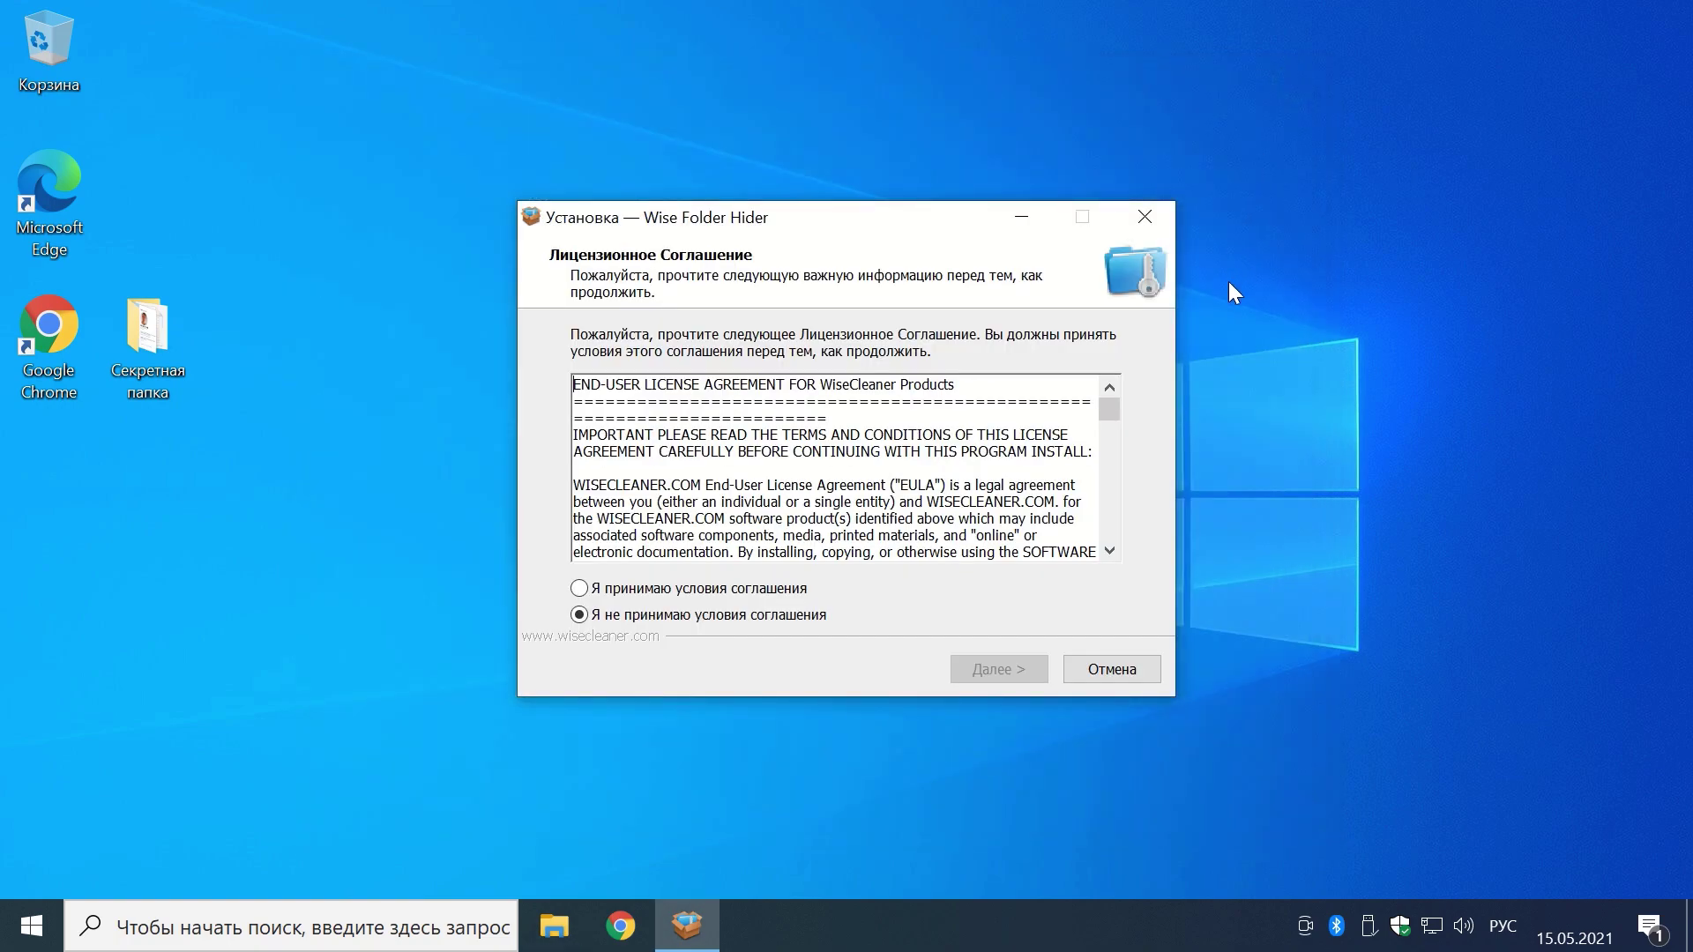
click(579, 588)
click(1000, 672)
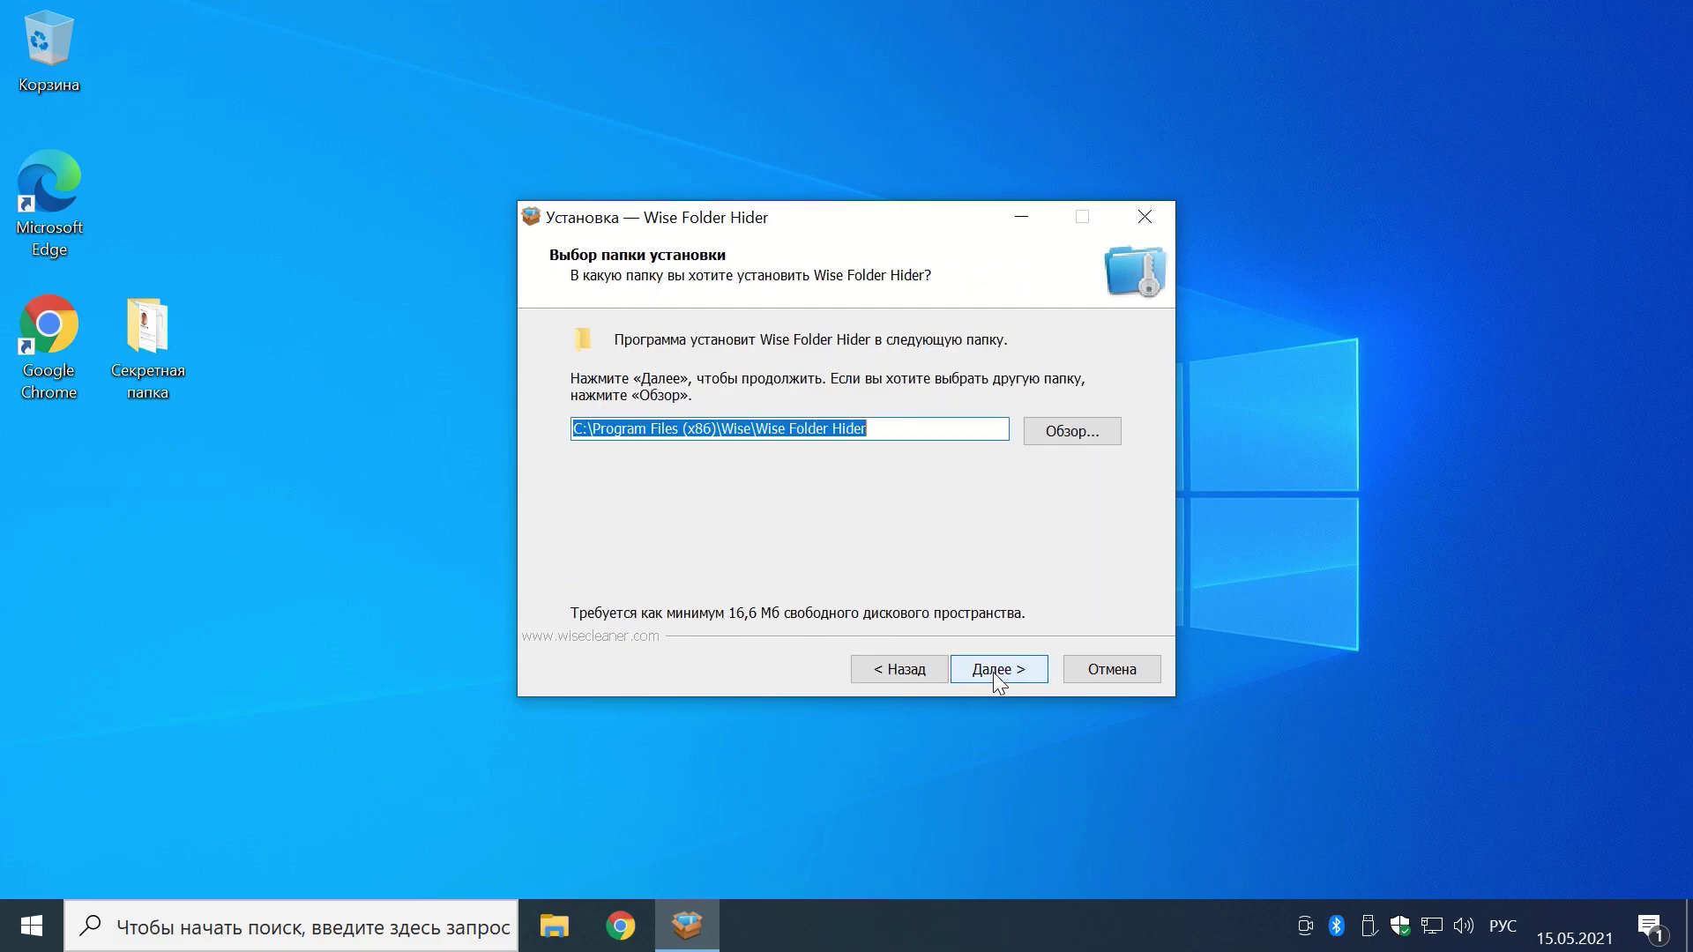
click(991, 672)
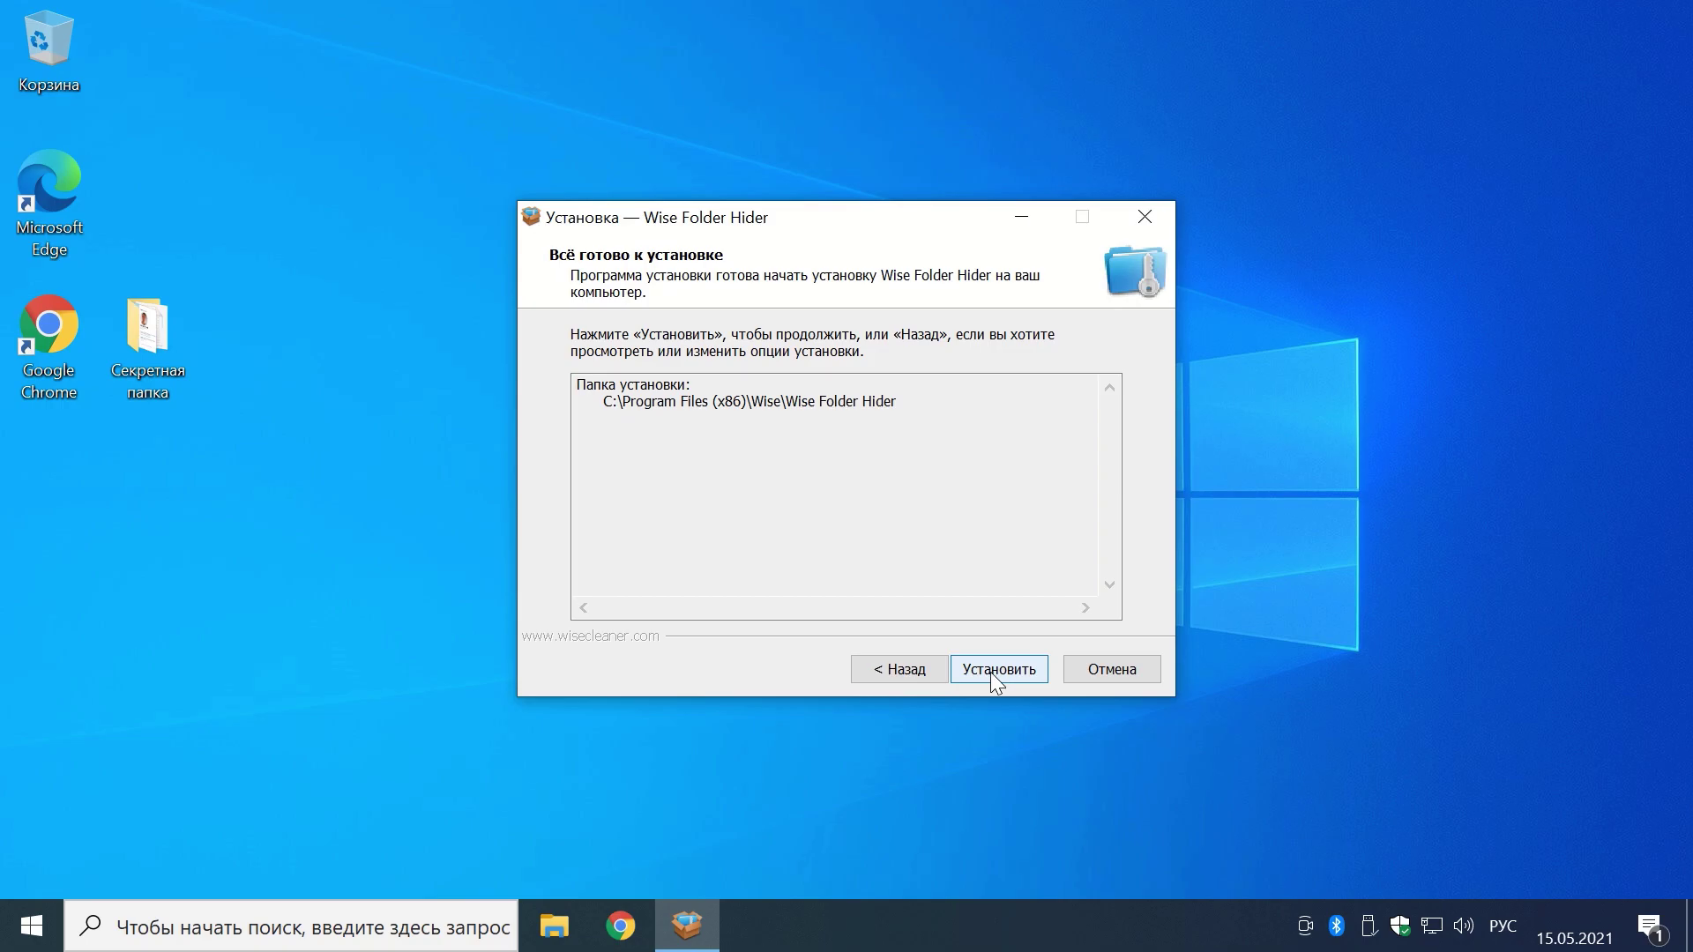
click(992, 671)
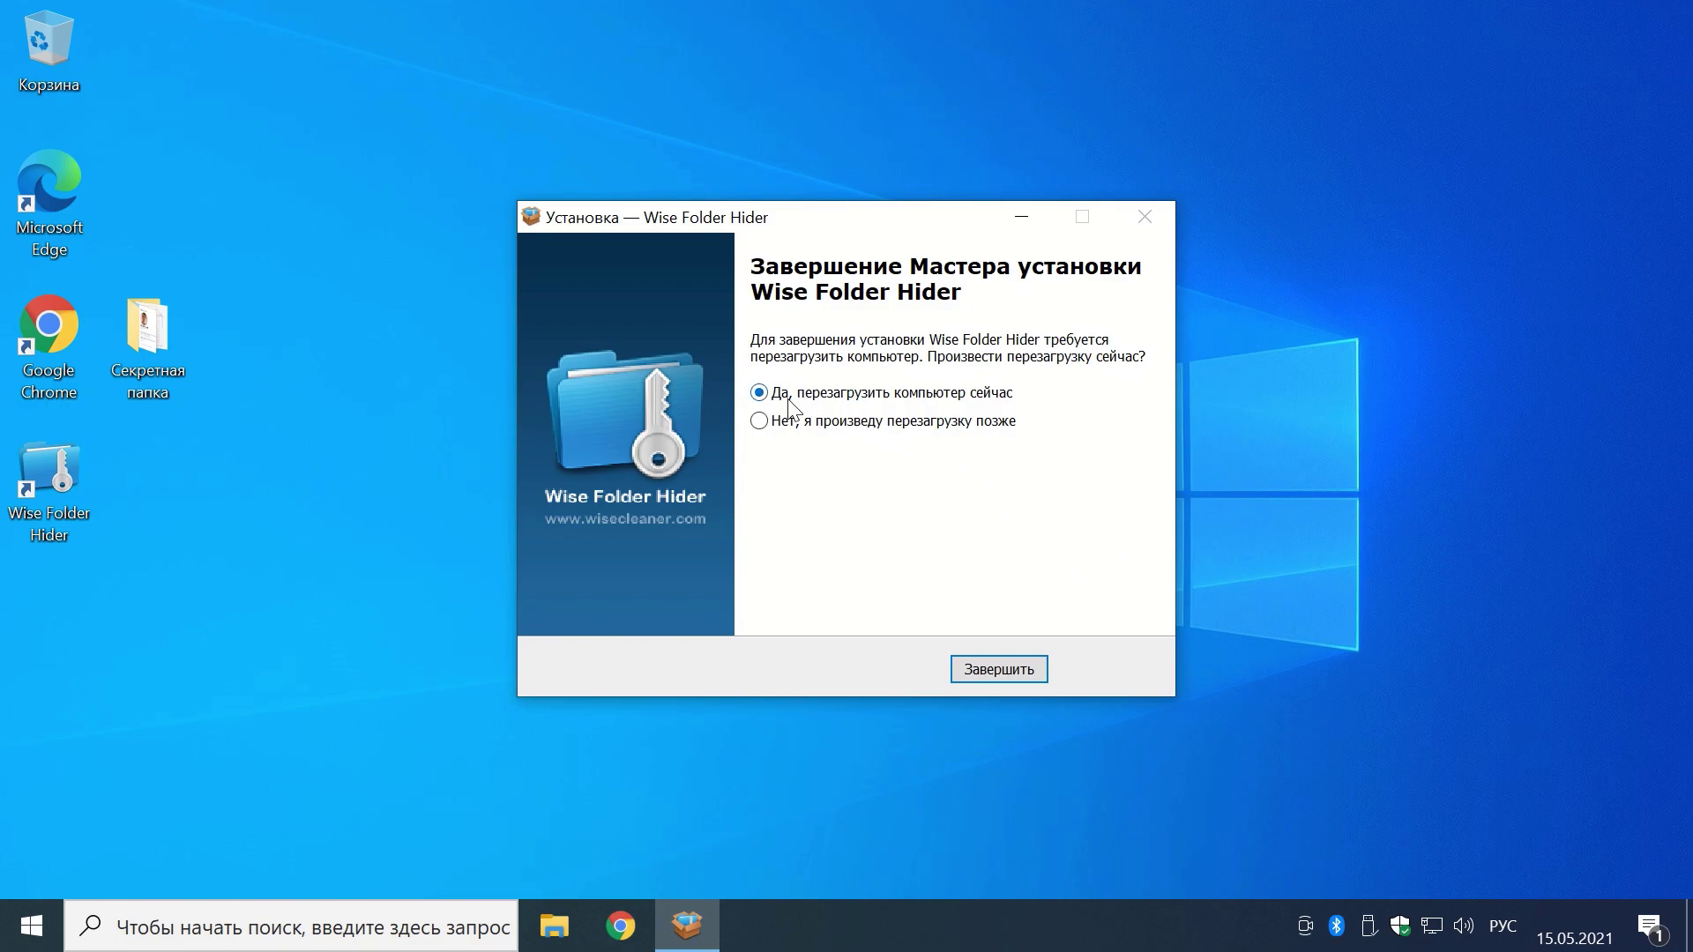
click(990, 673)
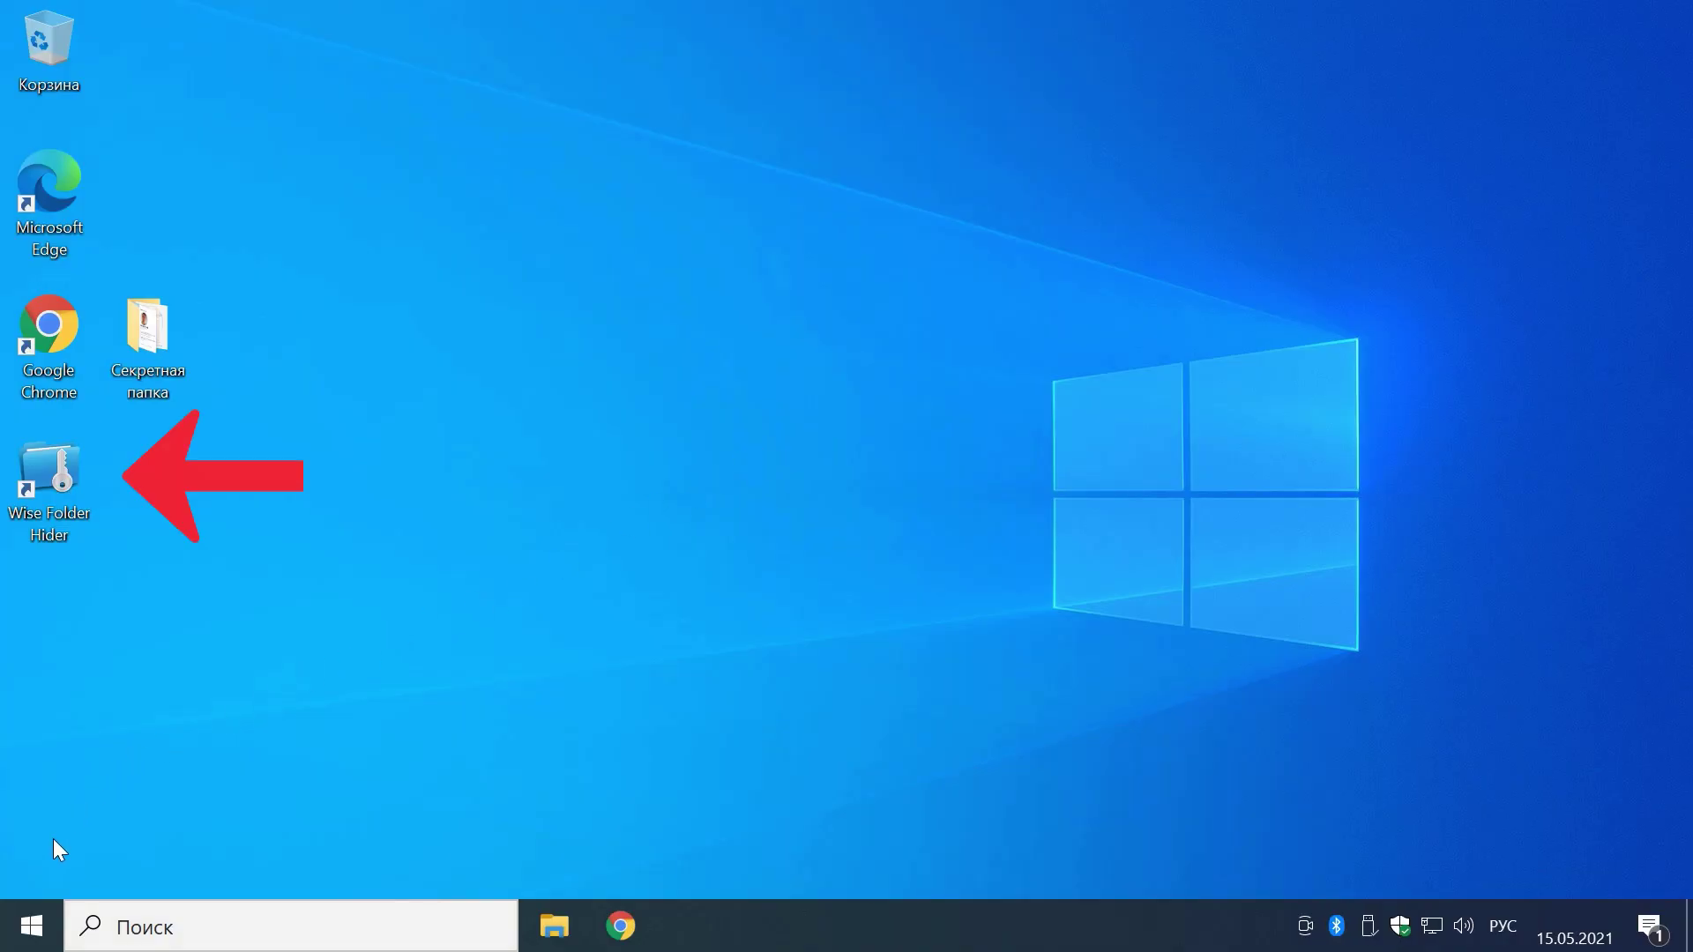
Step: Start Wise Folder Hider from the Start menu's recently added apps and allow it to run
click(31, 925)
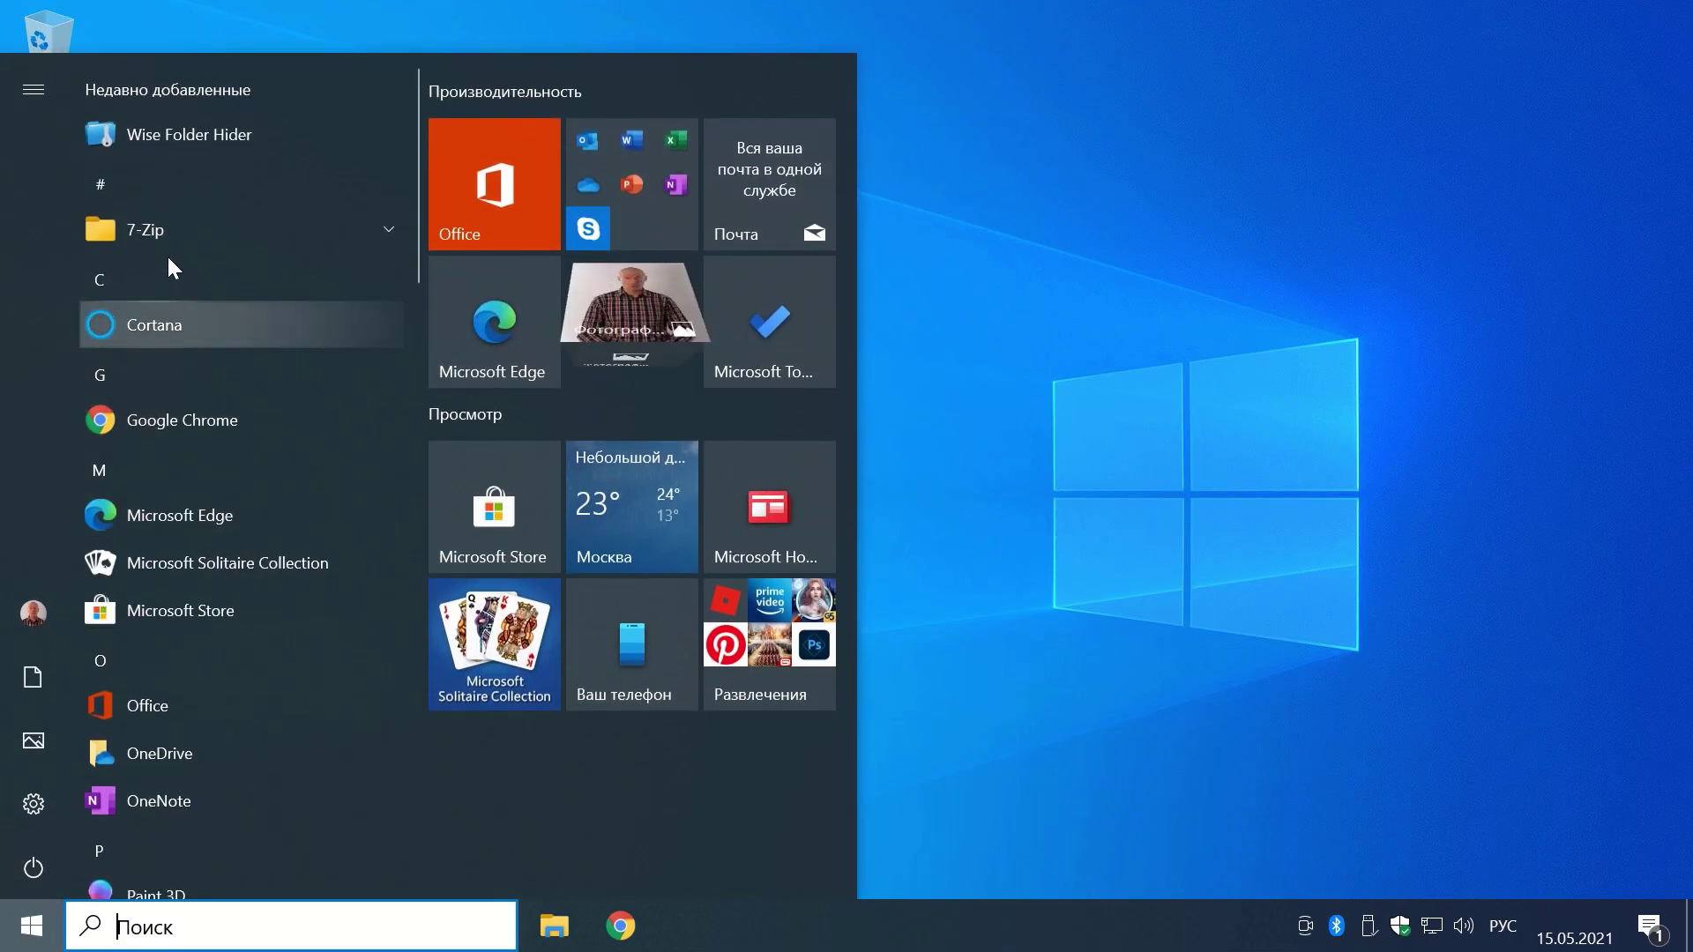
click(235, 141)
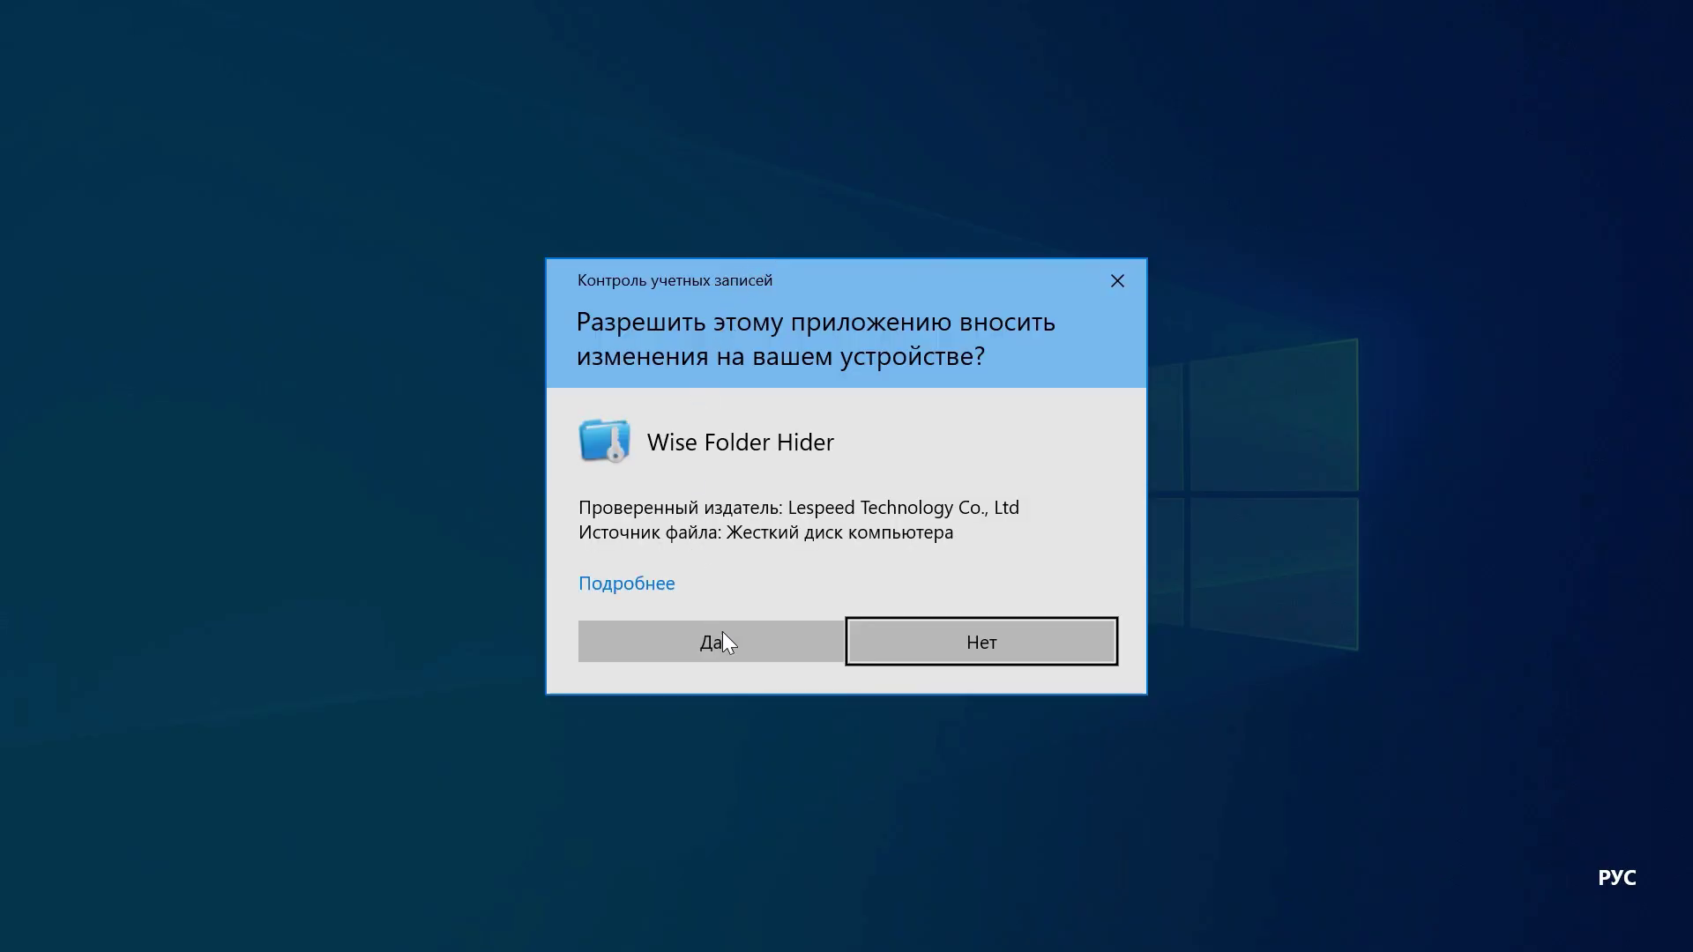
click(725, 634)
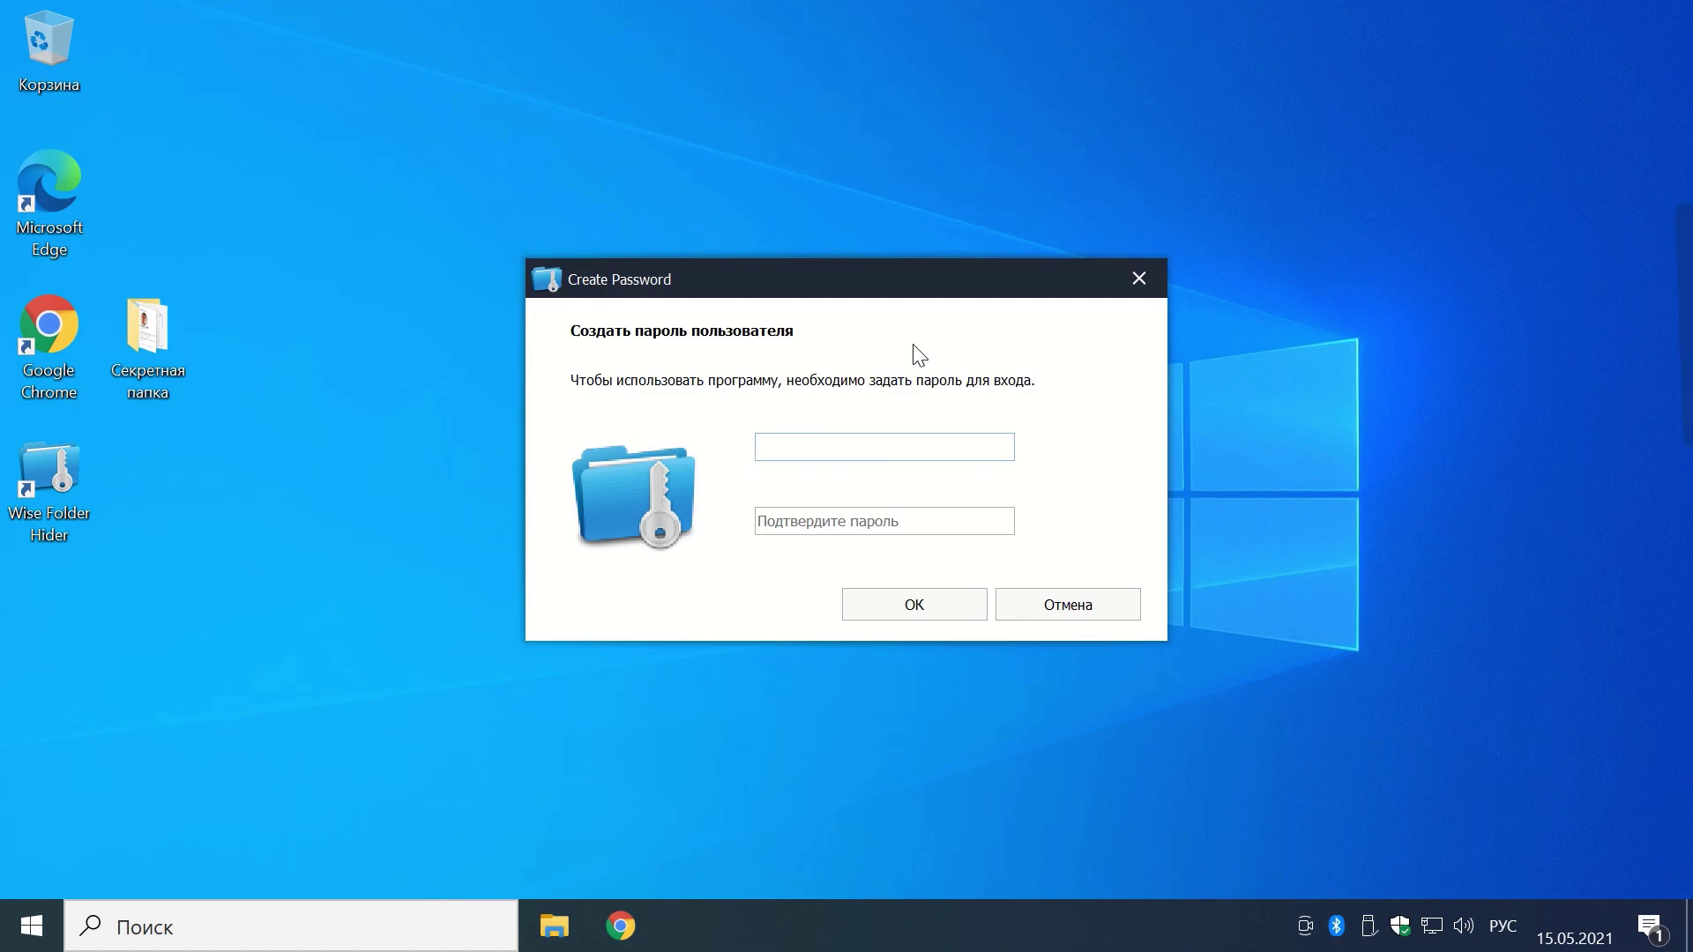
Step: Create and confirm the login password, then close the program with hidden-item history clean-up
click(770, 449)
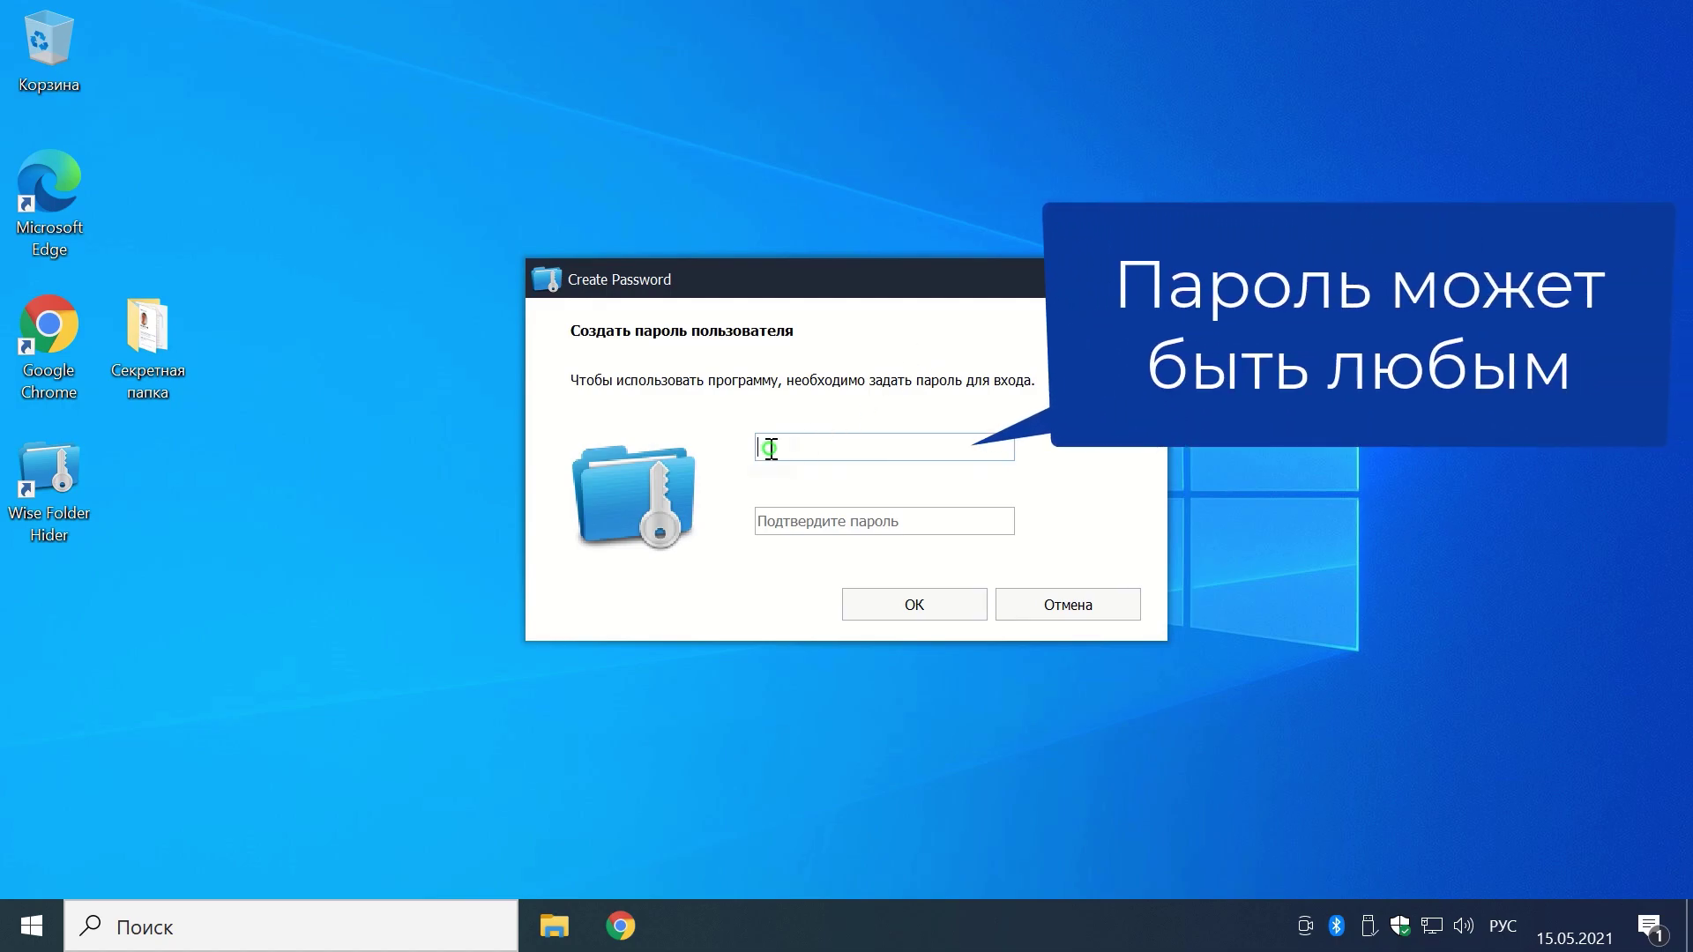
text(1234)
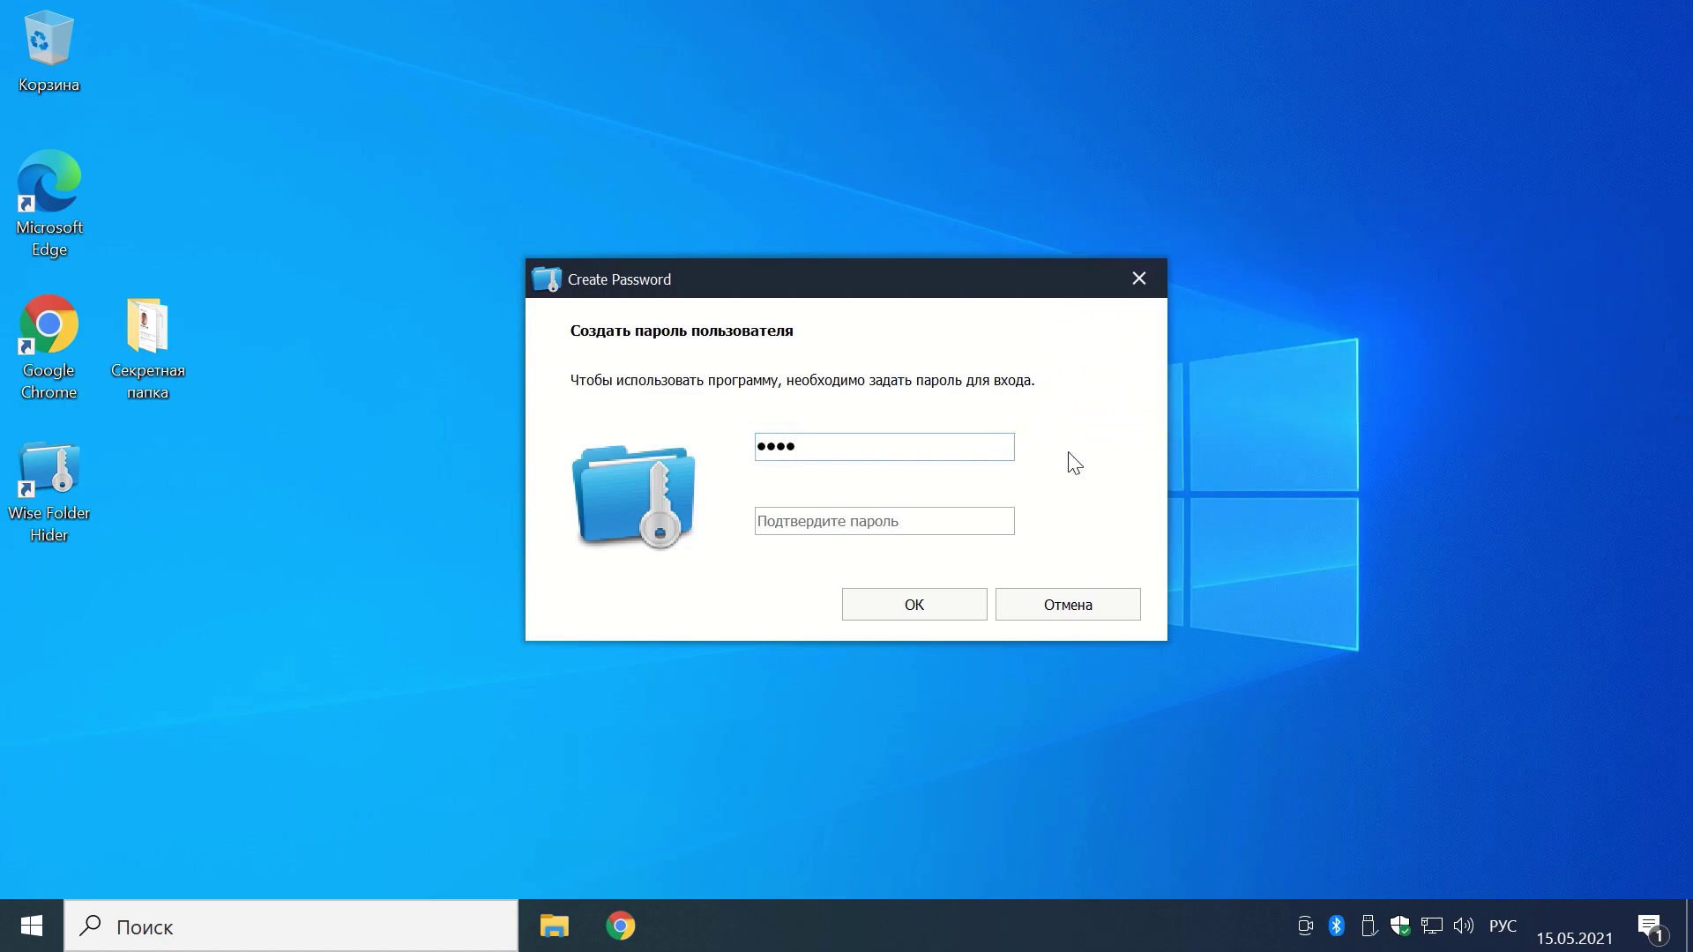
click(827, 510)
text(1234)
click(908, 604)
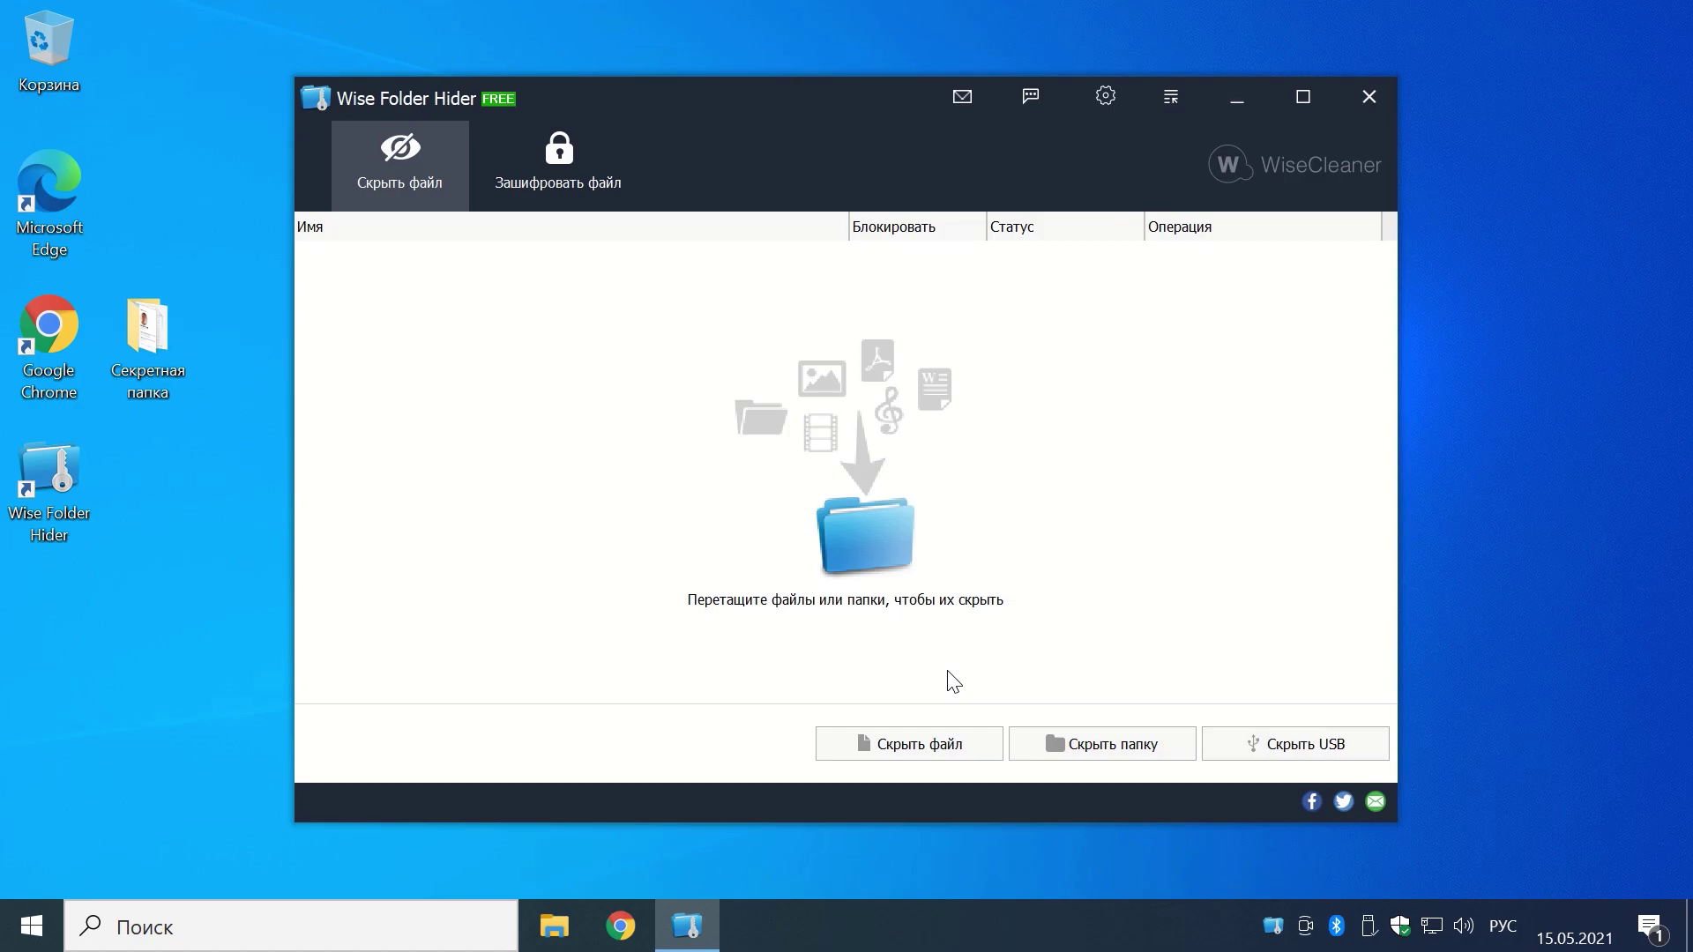
click(1365, 95)
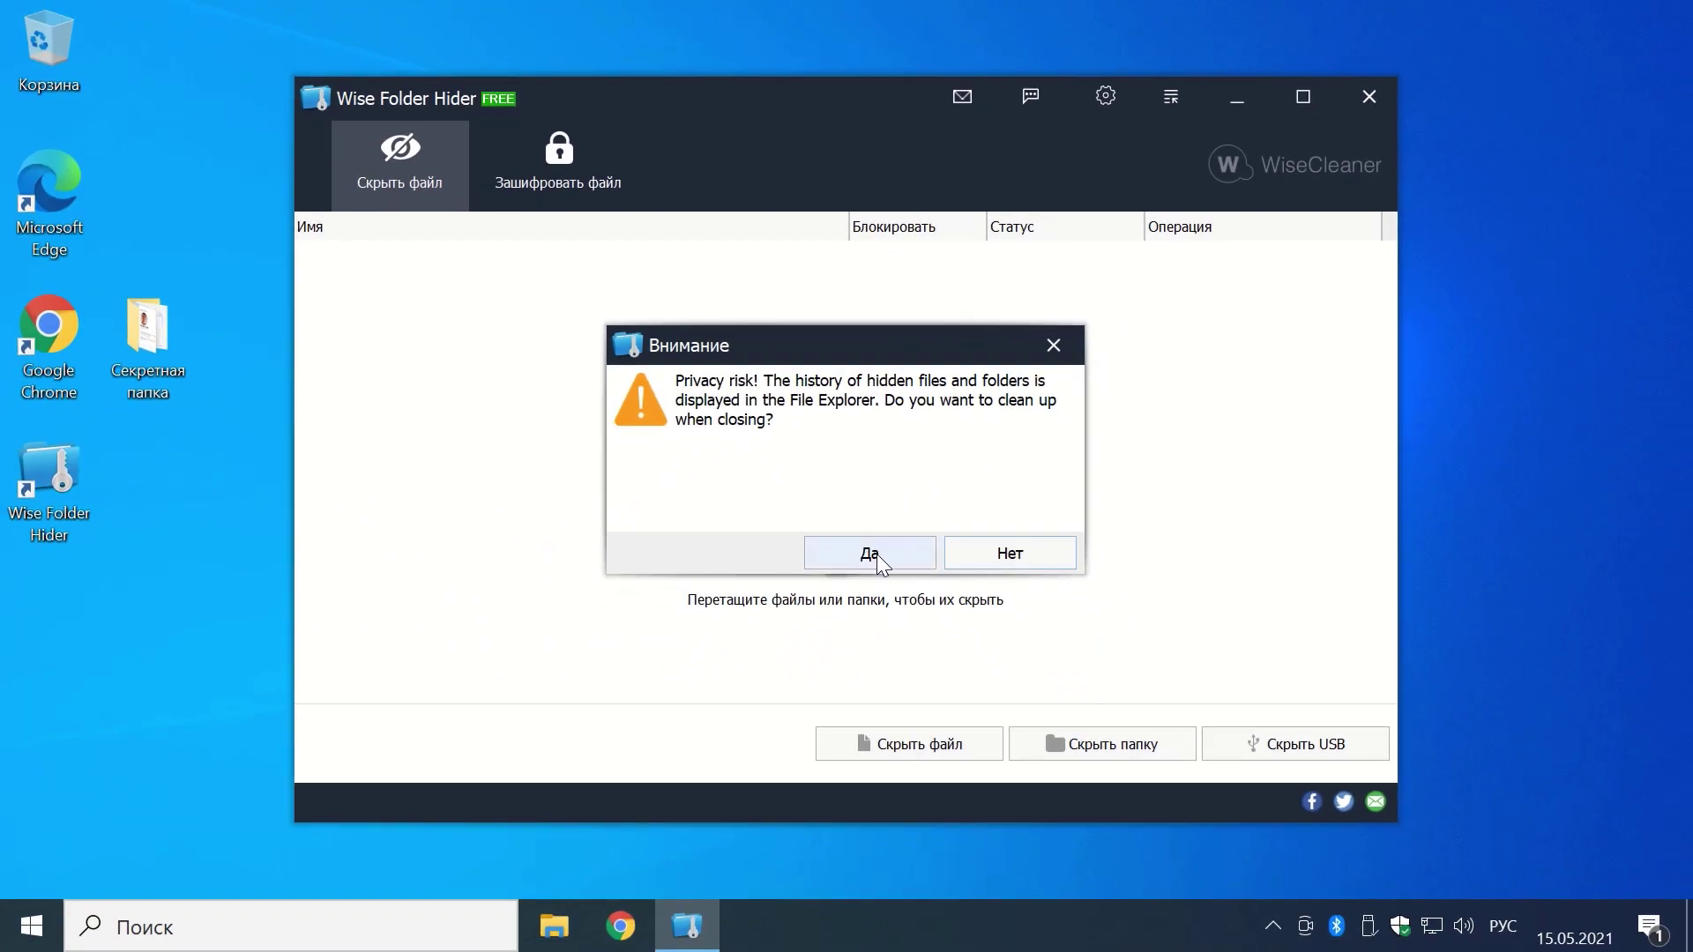
click(875, 554)
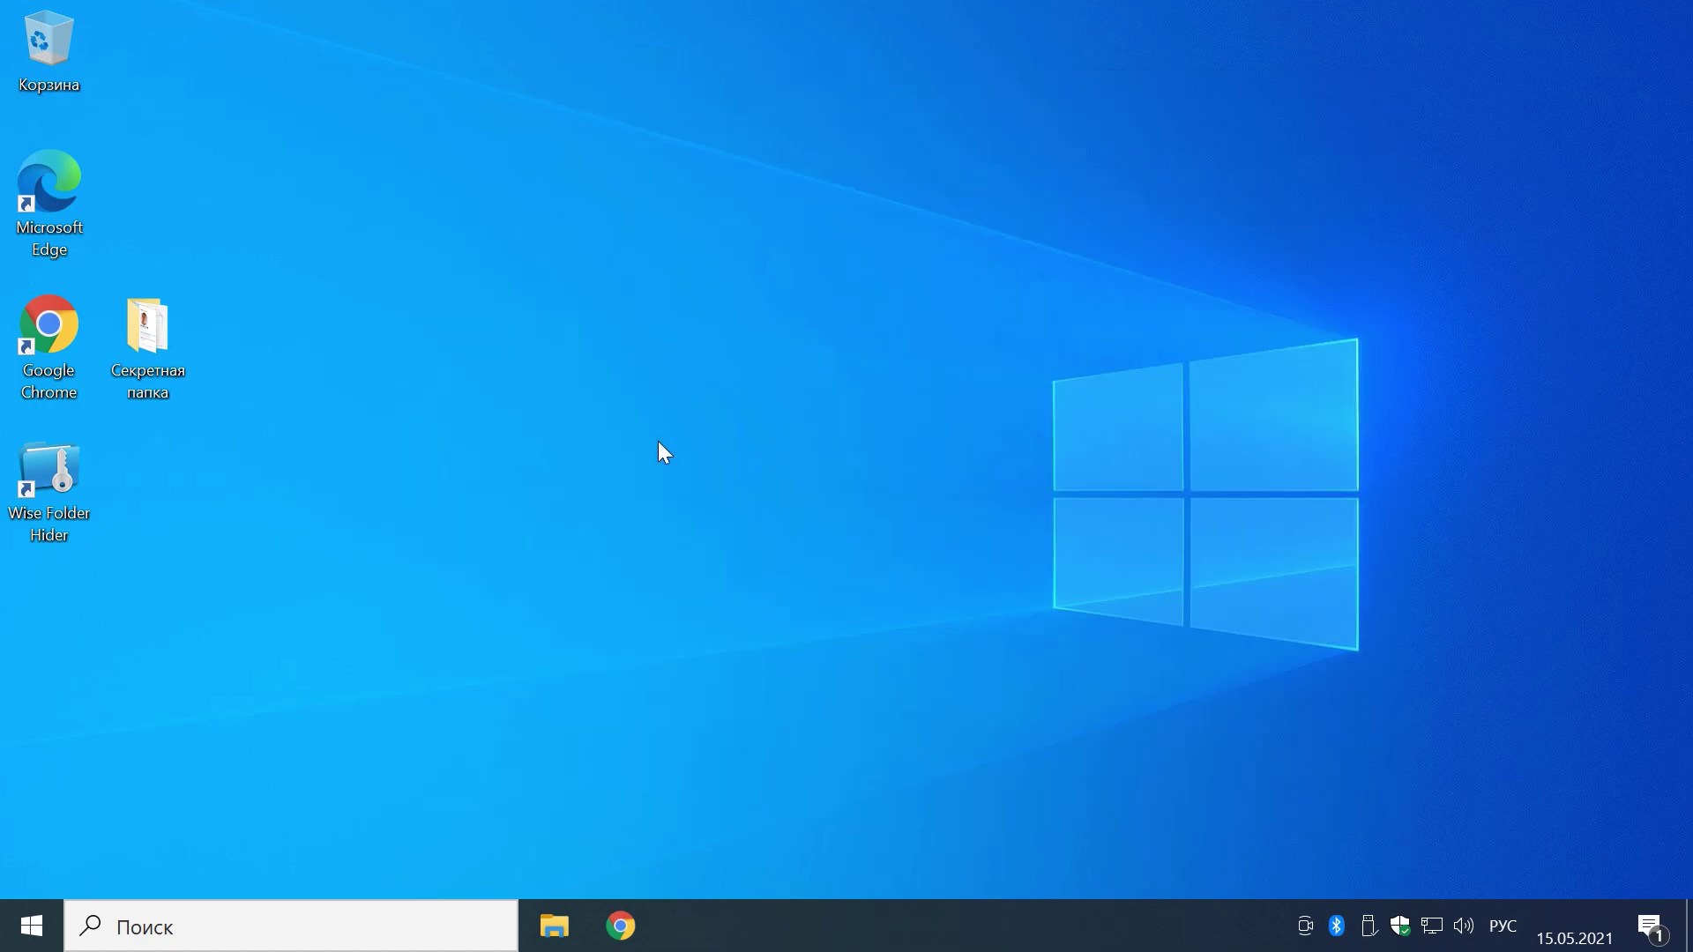
Step: Relaunch Wise Folder Hider, allow it to run, and log in with the password
double_click(71, 471)
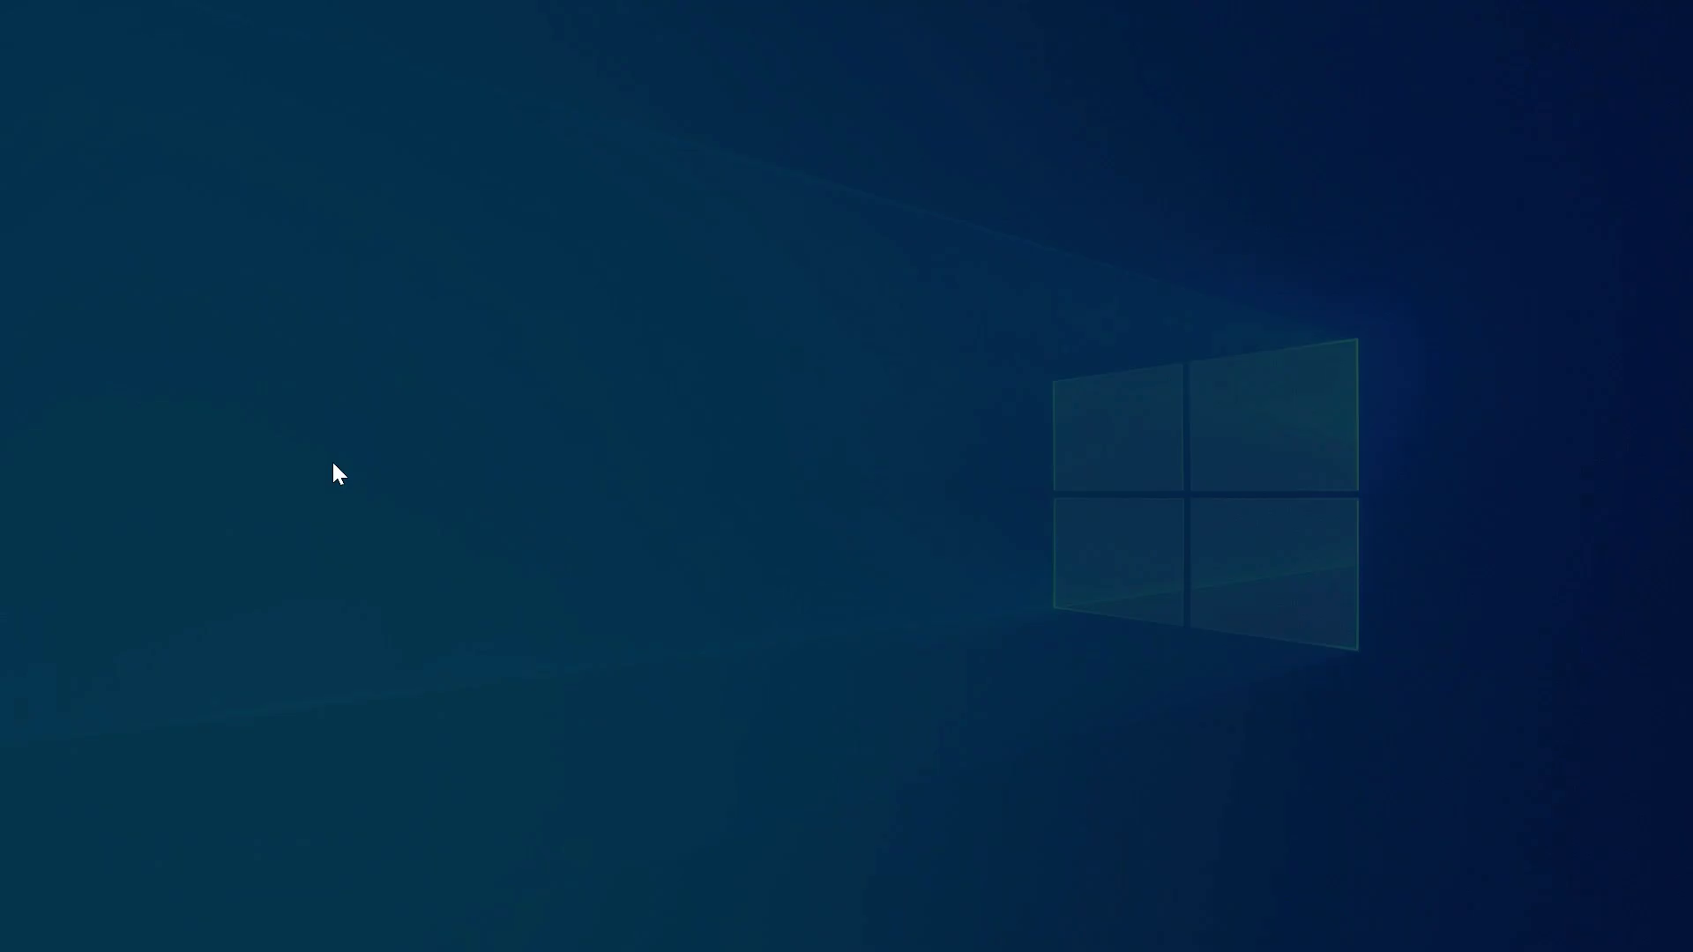
click(721, 643)
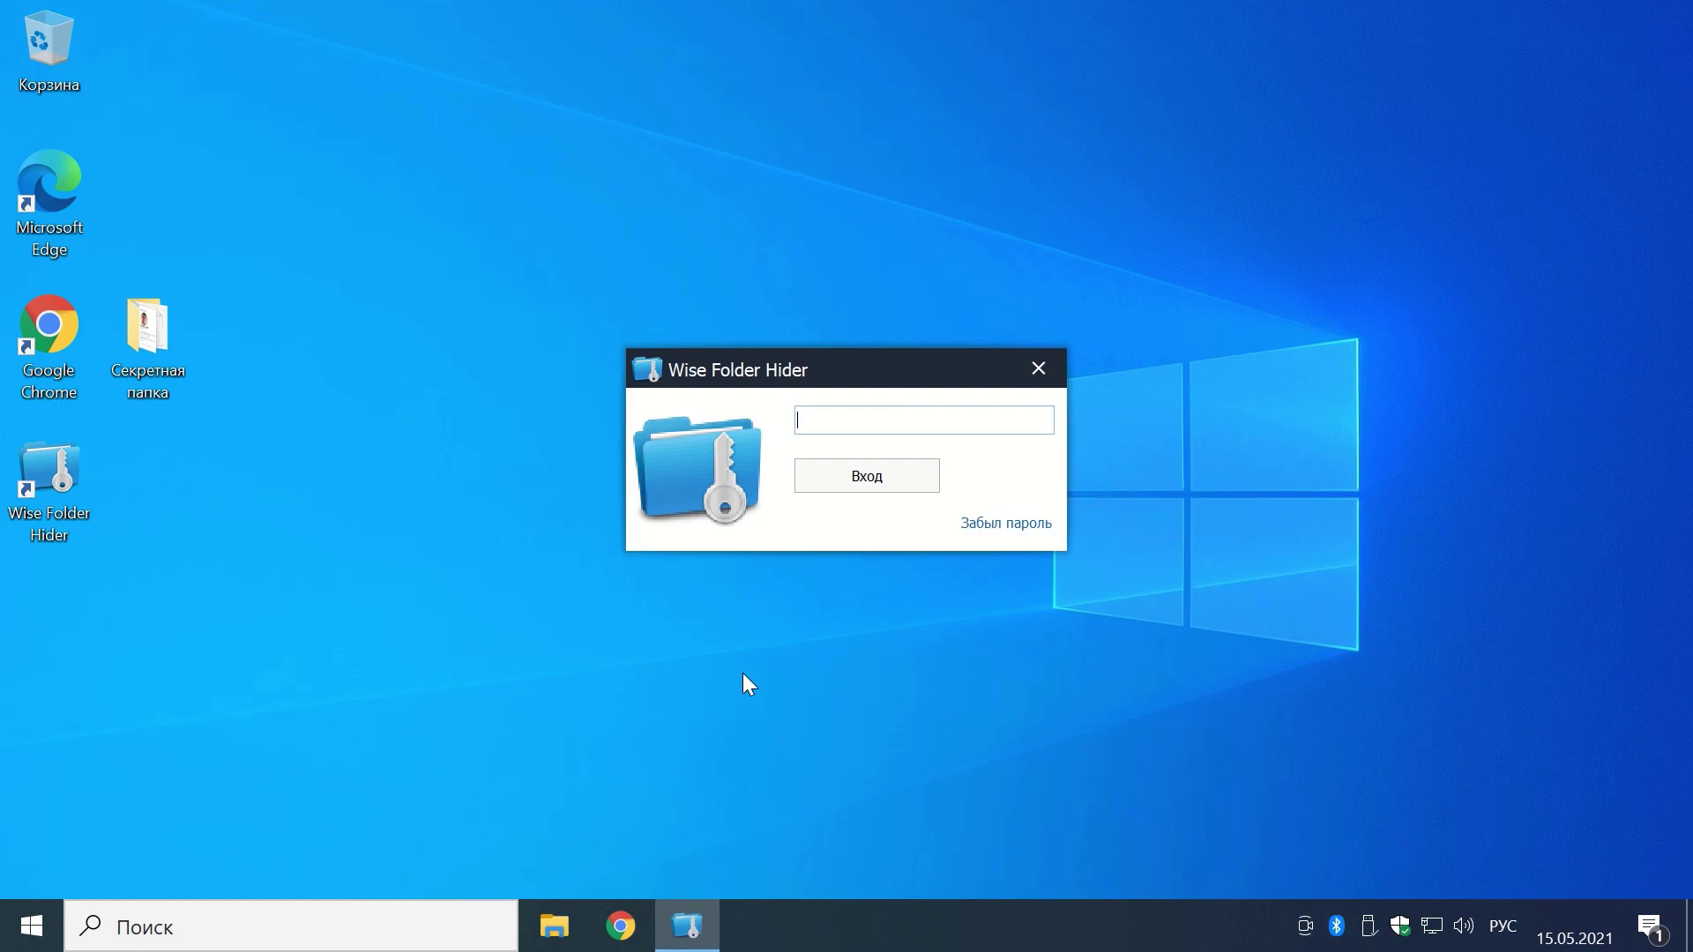
text(1234)
click(867, 480)
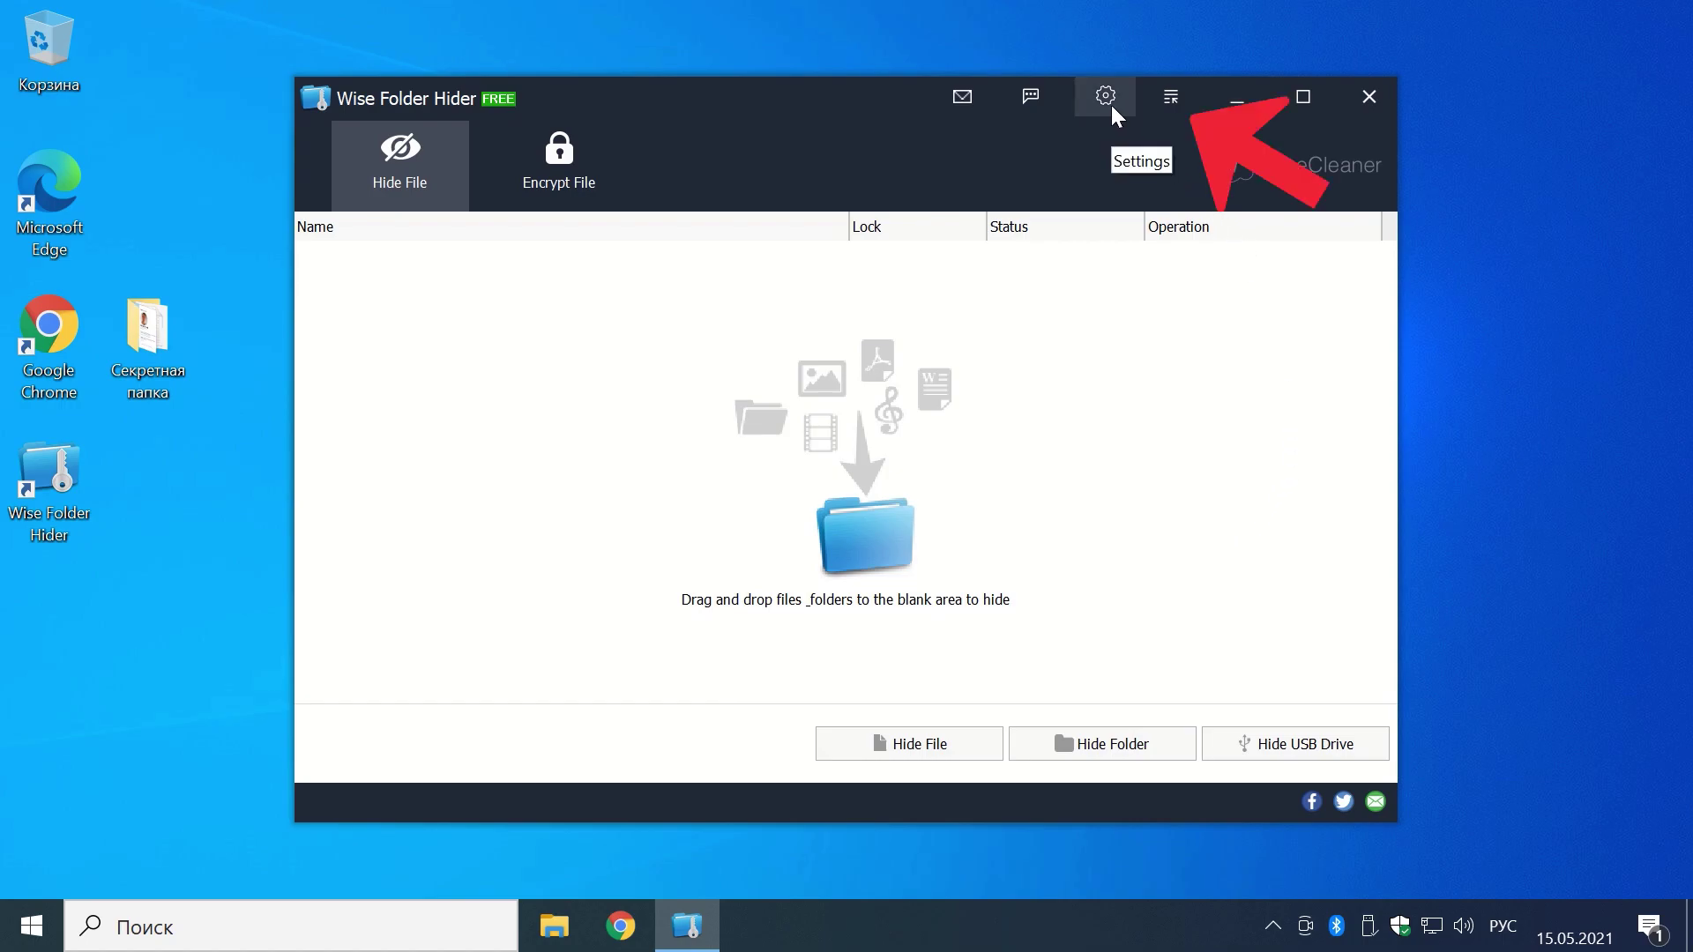
Step: Switch the interface language from English to Russian in the Languages menu
click(1175, 110)
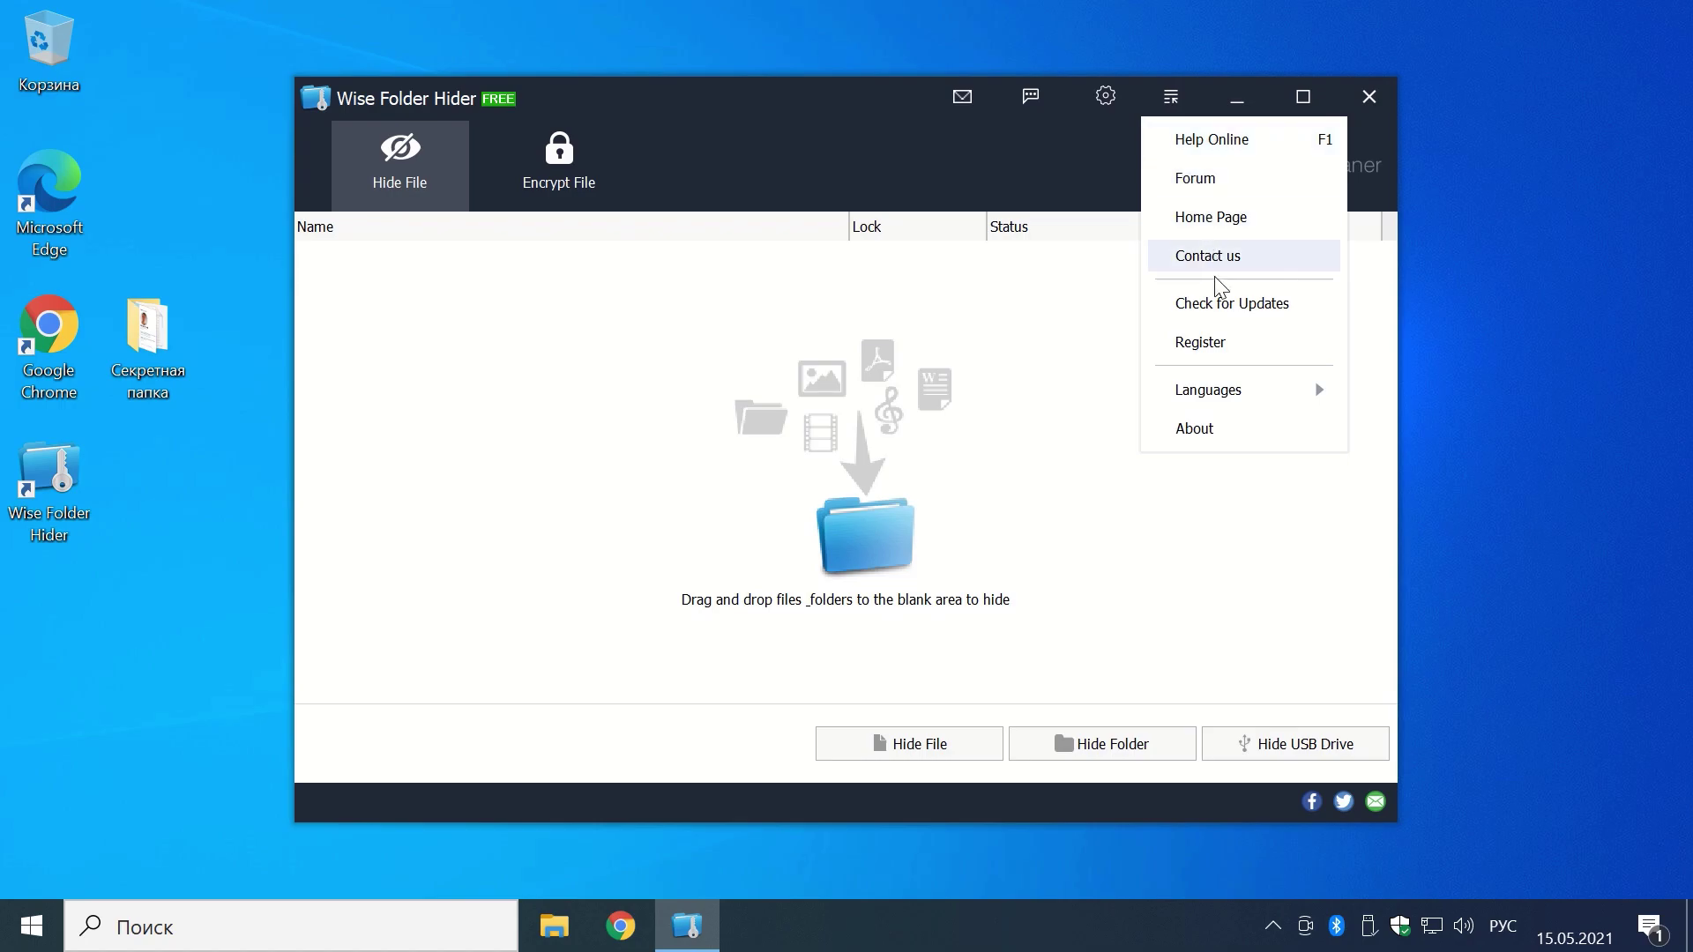
mouse_move(1229, 400)
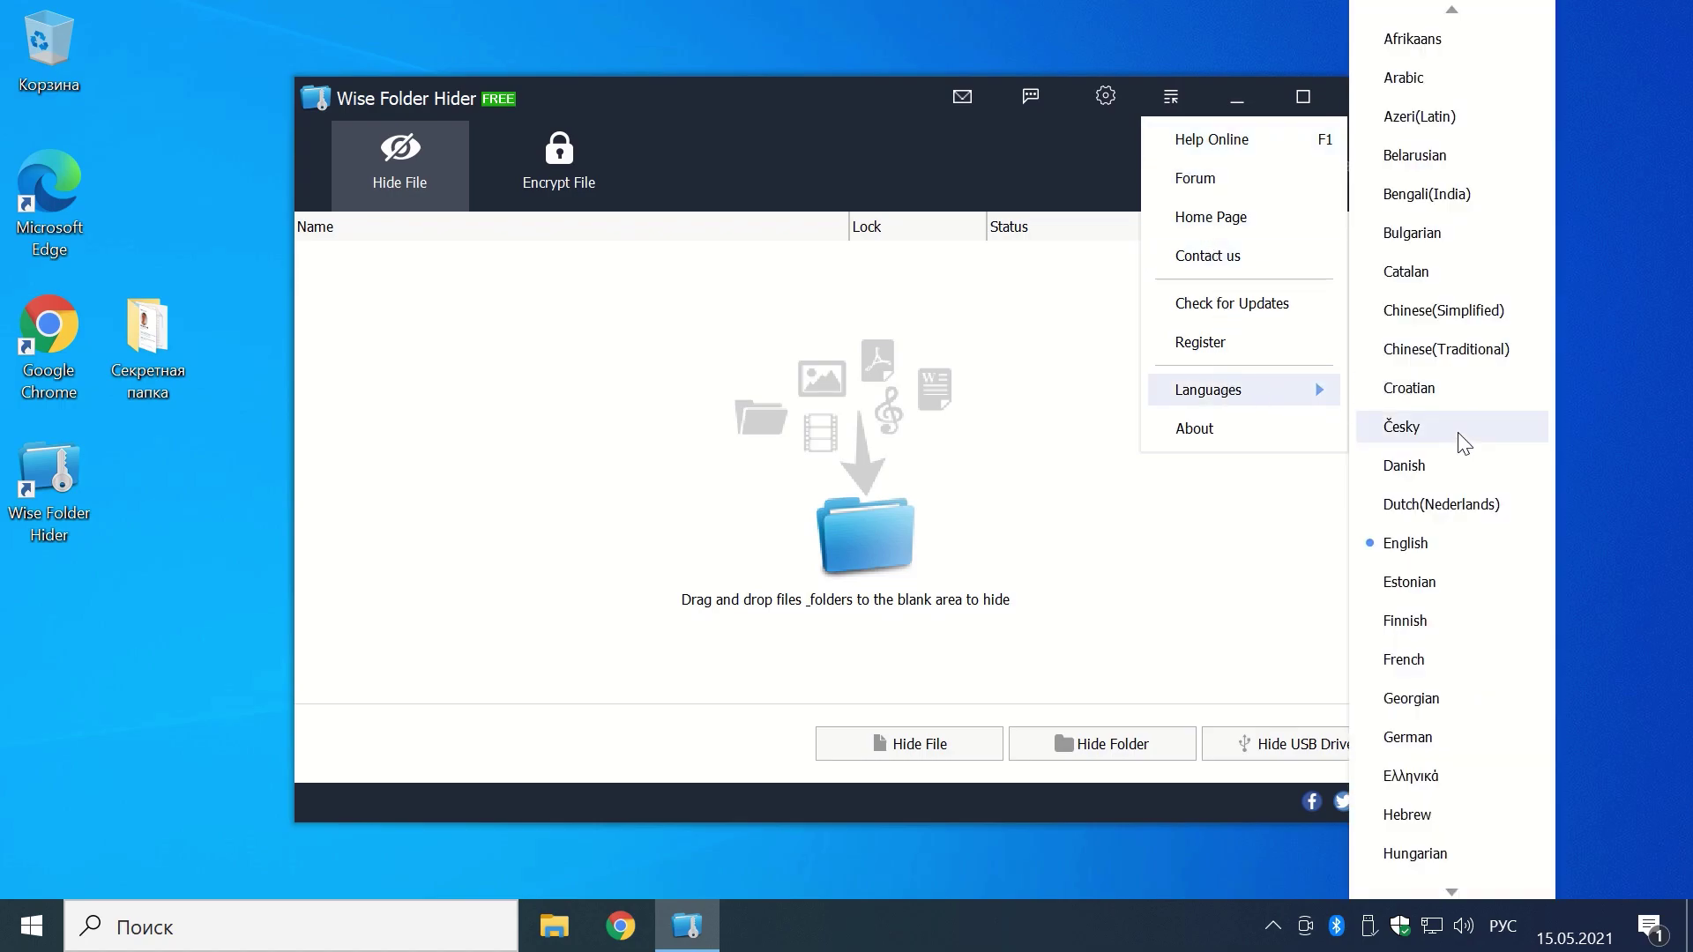
scroll(1452, 484, down, 13)
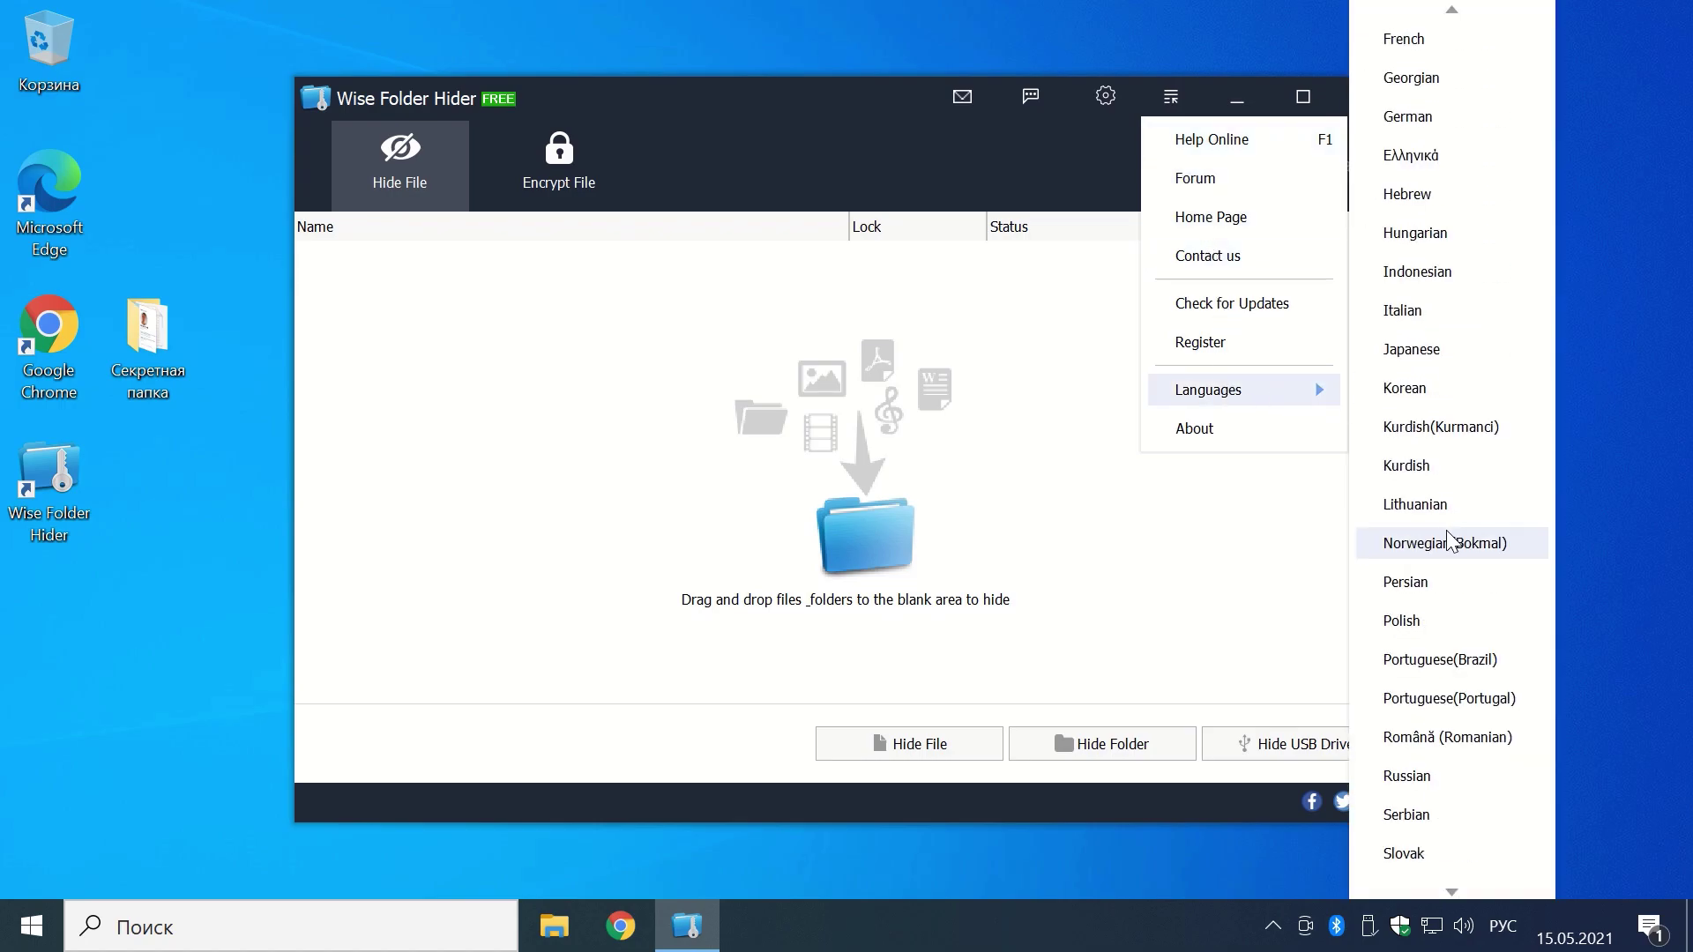
scroll(1447, 623, down, 3)
click(1443, 659)
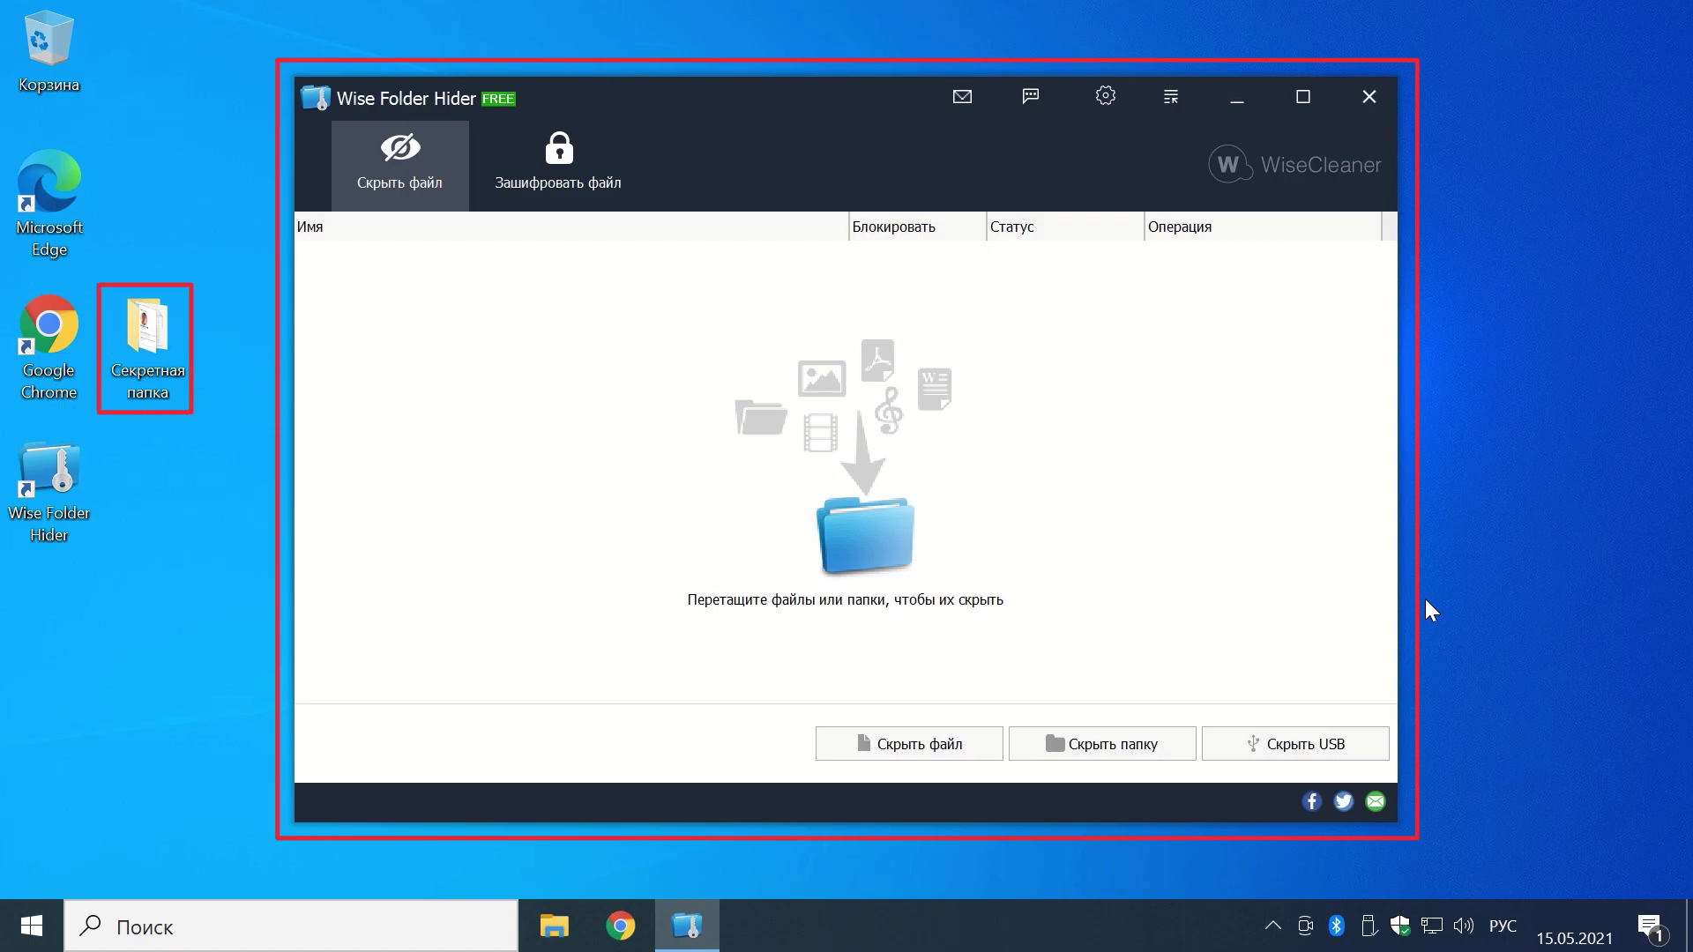
Step: Drag the Секретная папка desktop folder into Wise Folder Hider to hide it, then close the program
drag(157, 346, 438, 429)
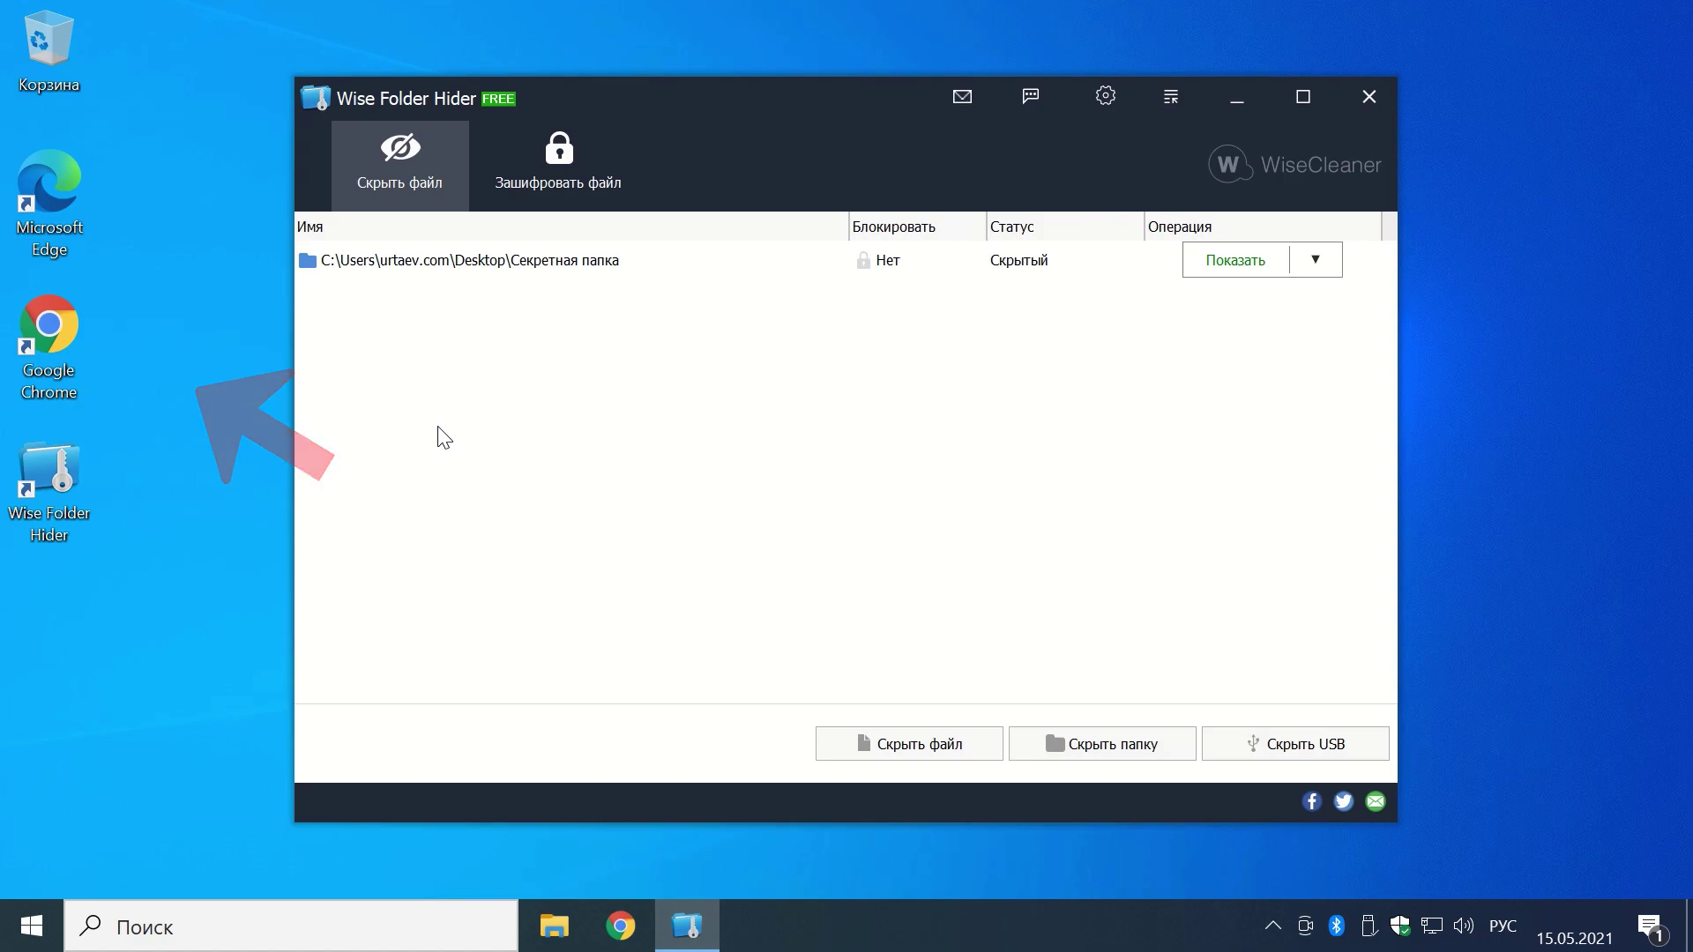
click(1368, 97)
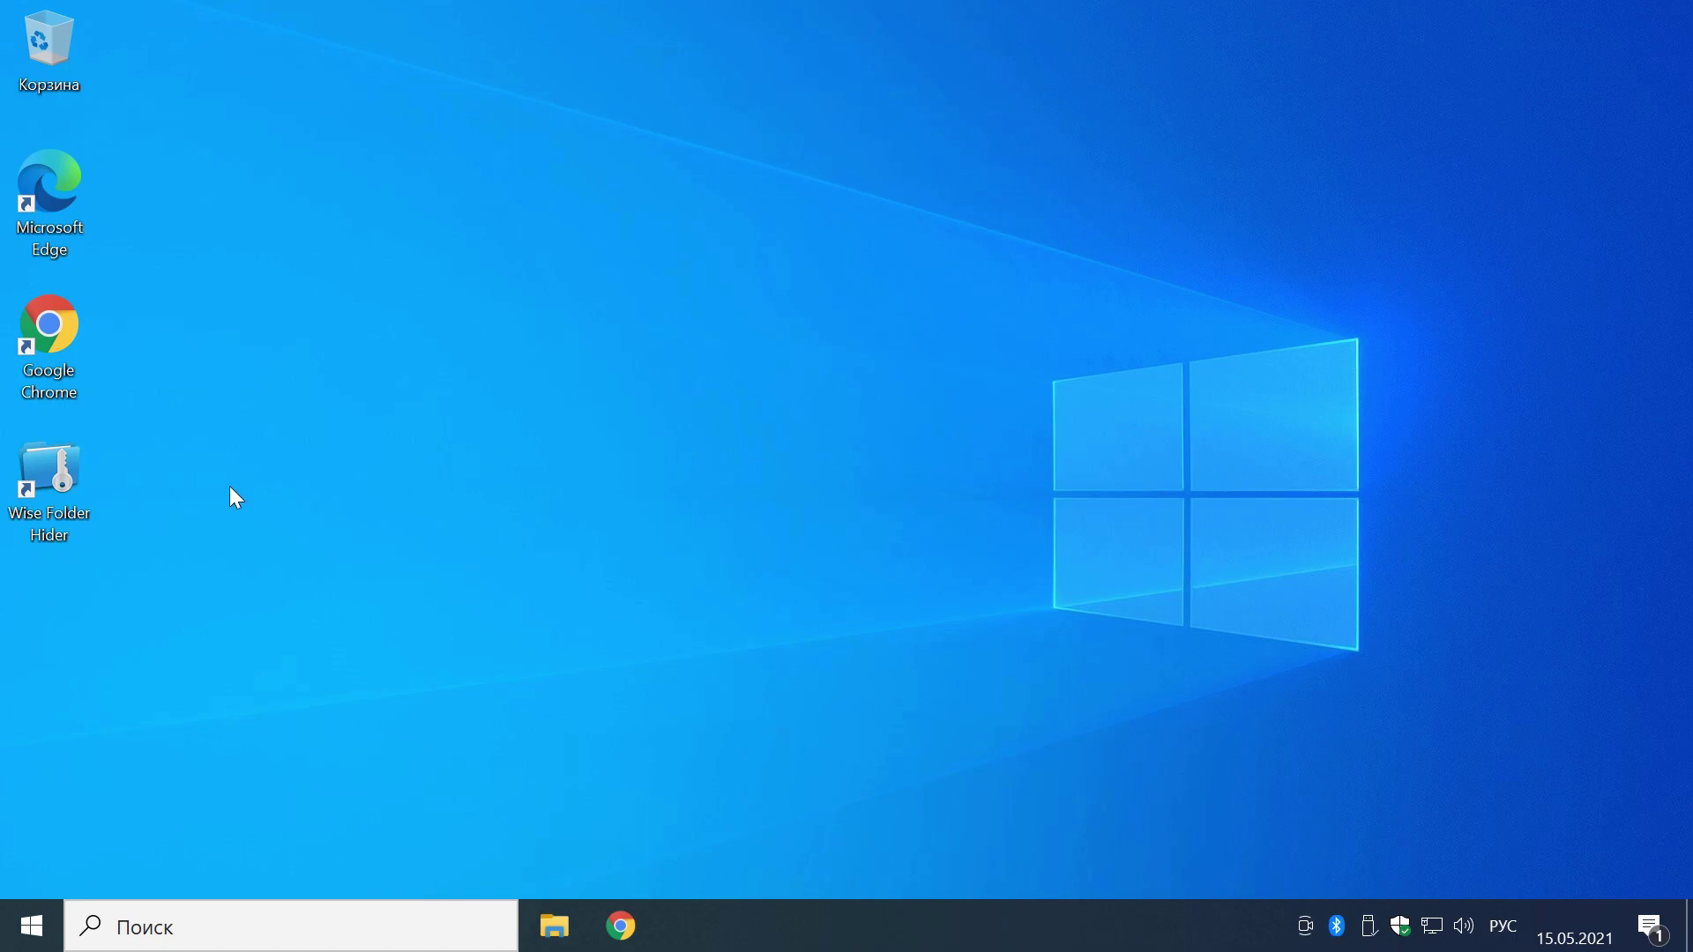
Step: Relaunch Wise Folder Hider, log in, and unhide and open Секретная папка
double_click(56, 478)
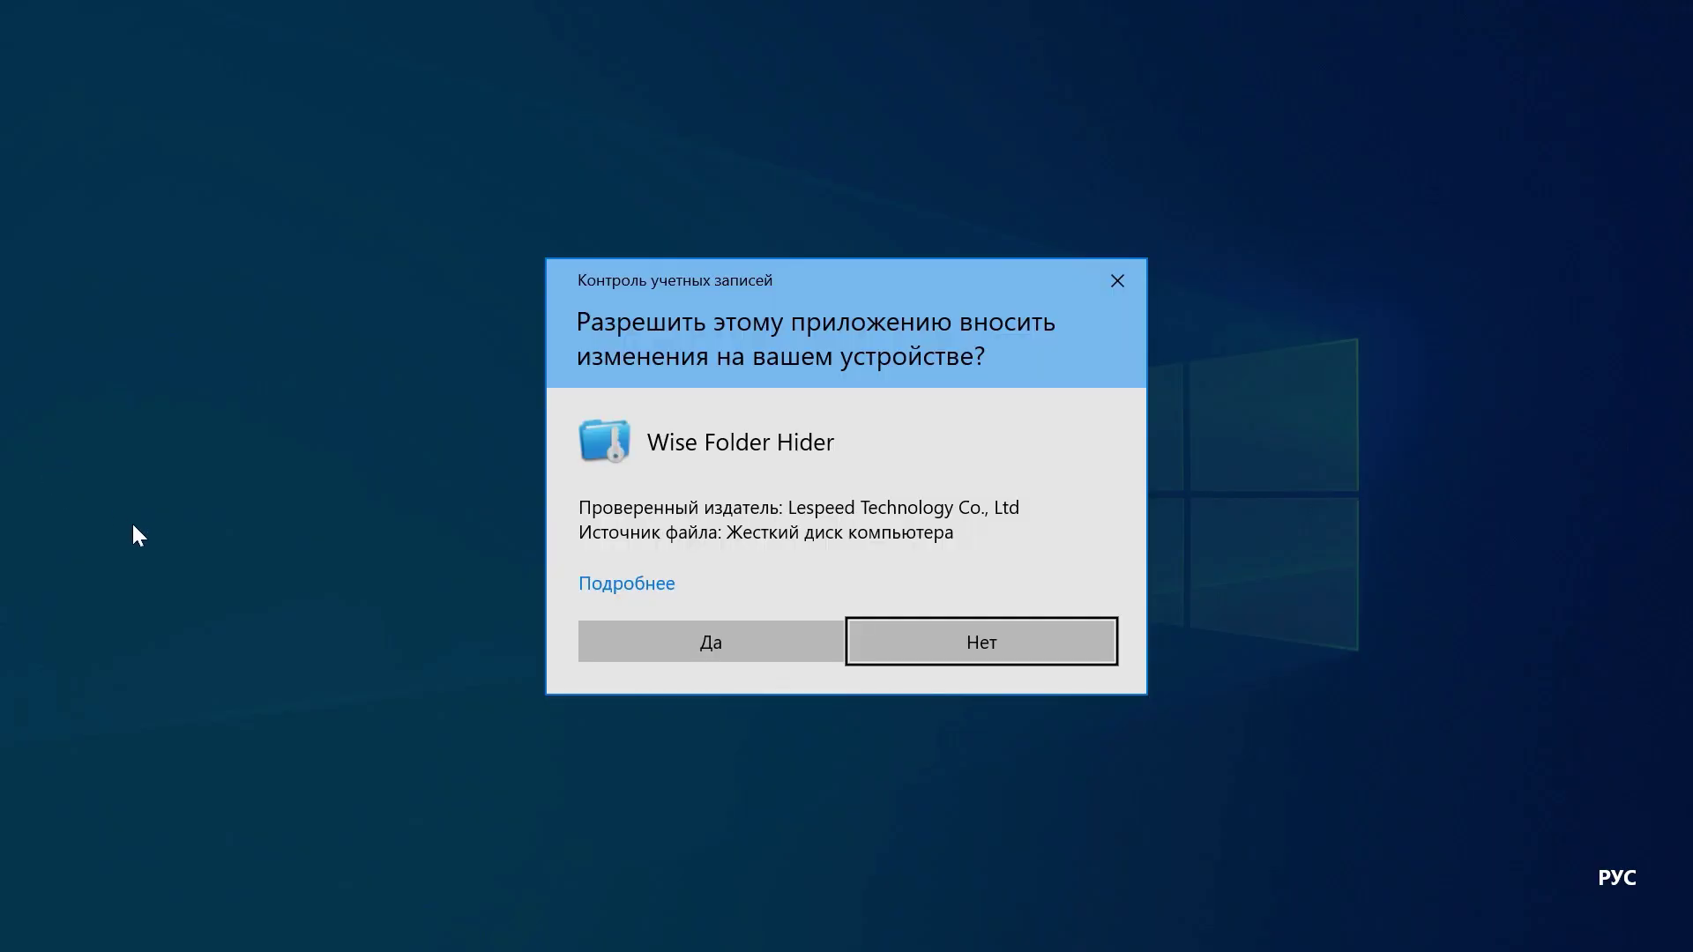
click(662, 633)
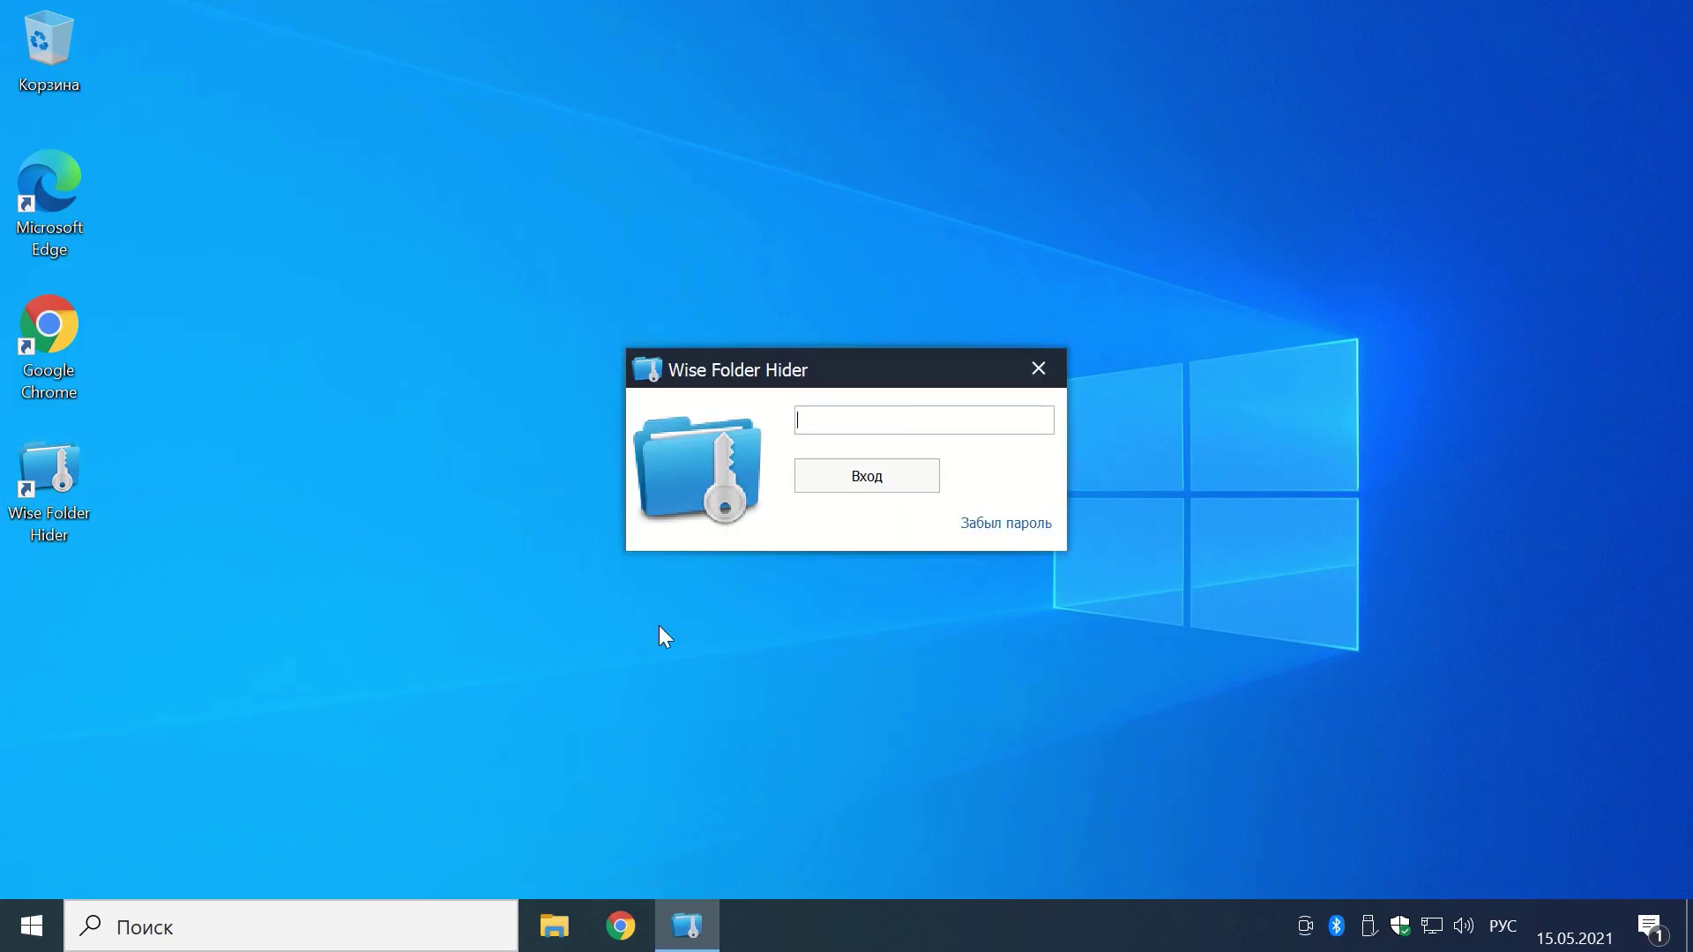
text(1234)
key(Return)
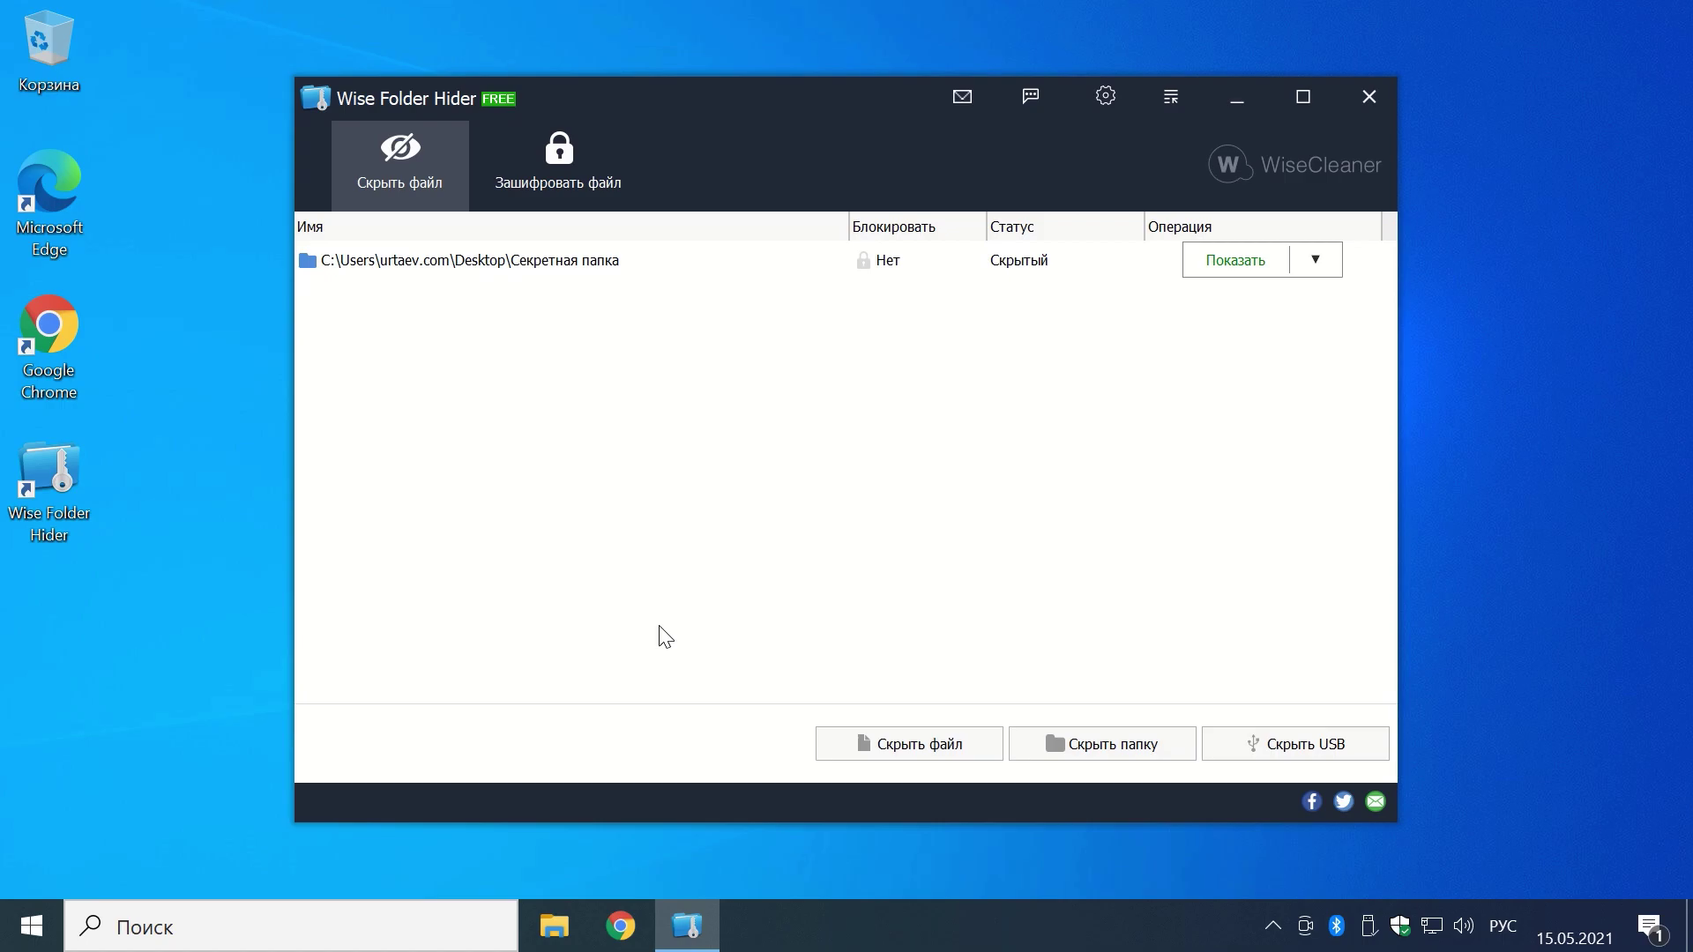
double_click(580, 263)
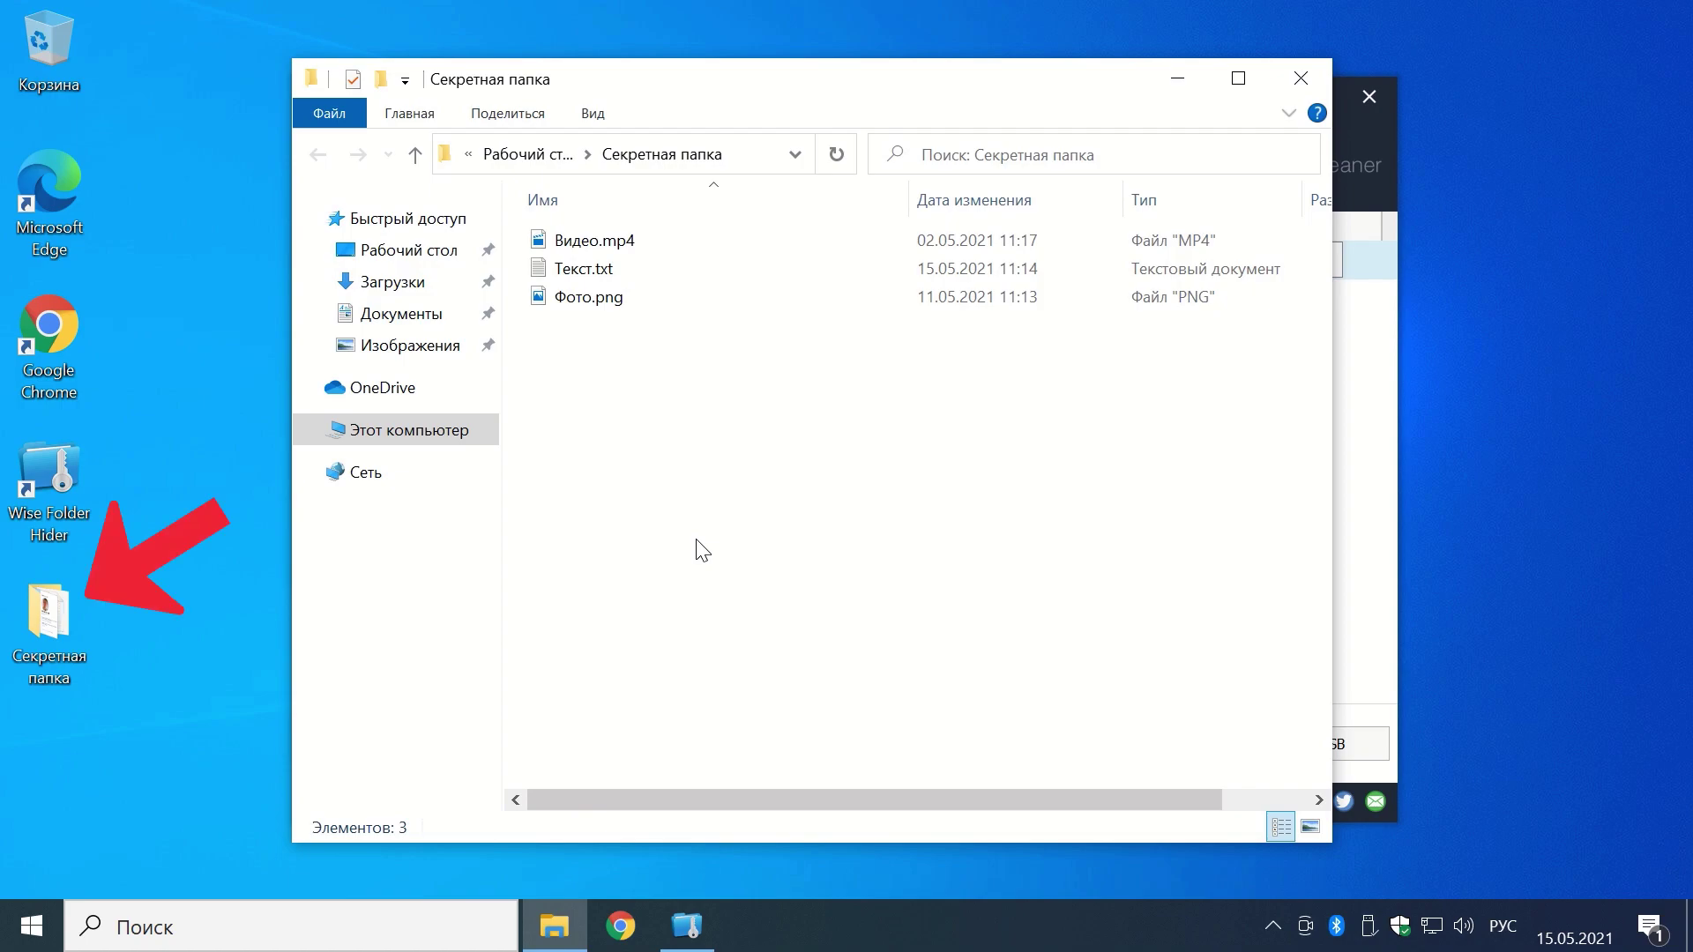
Step: Copy Видео.mp4 onto the desktop beside the Edge icon and close the folder window
double_click(593, 240)
right_click(593, 240)
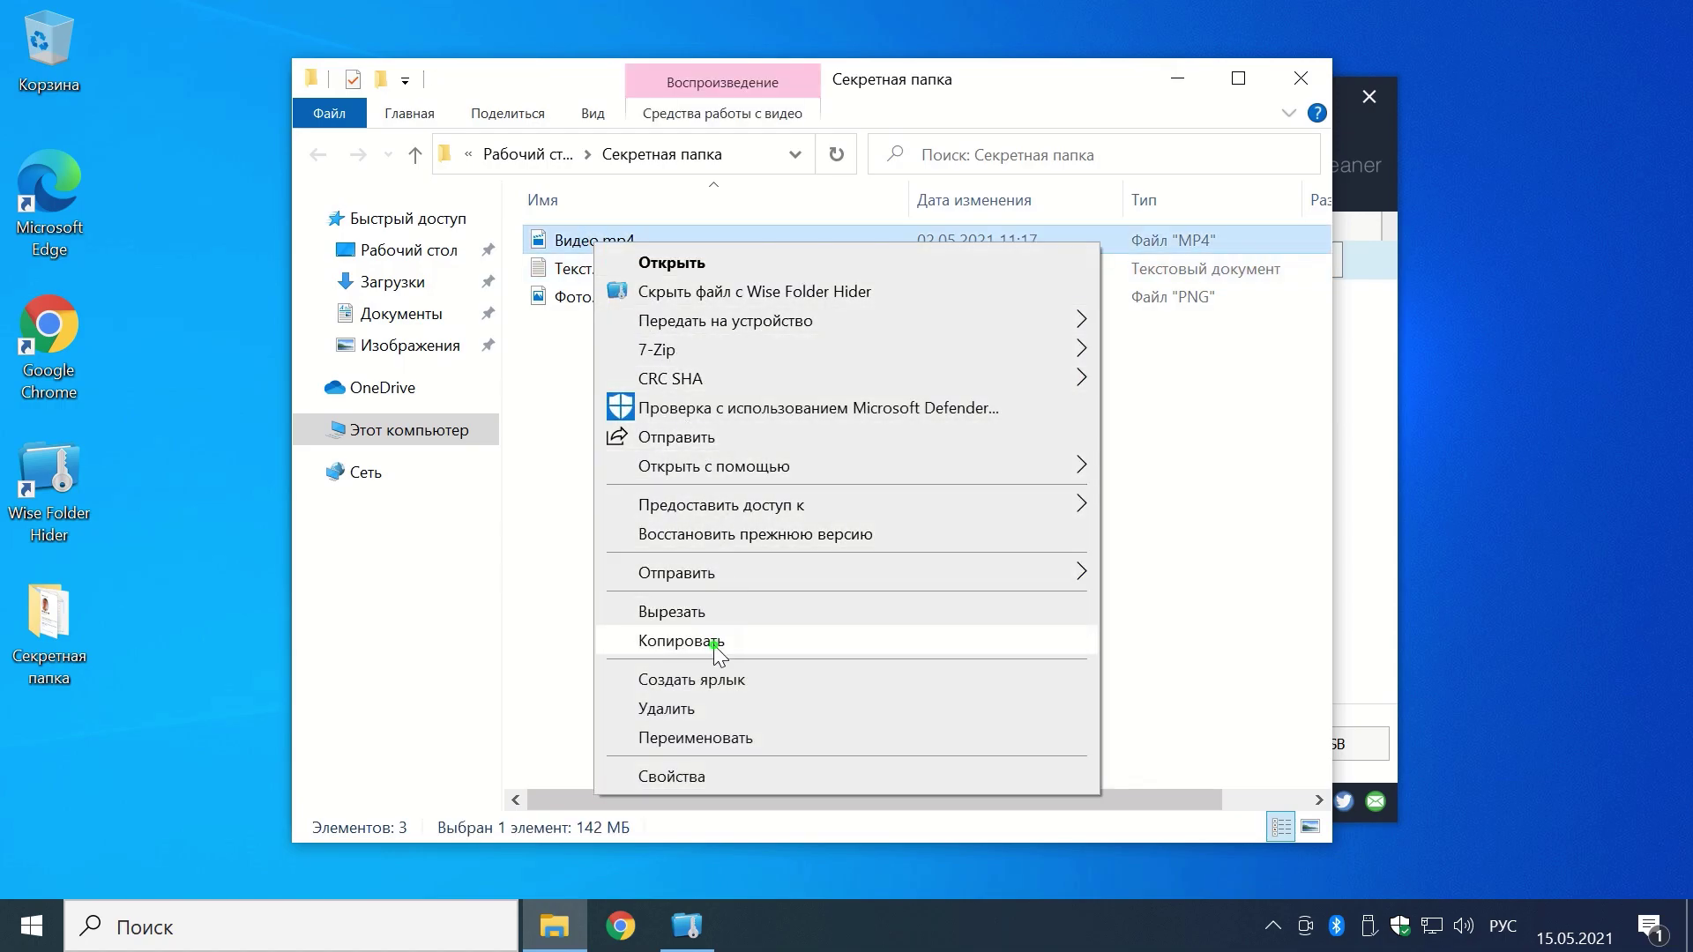
click(729, 643)
right_click(189, 499)
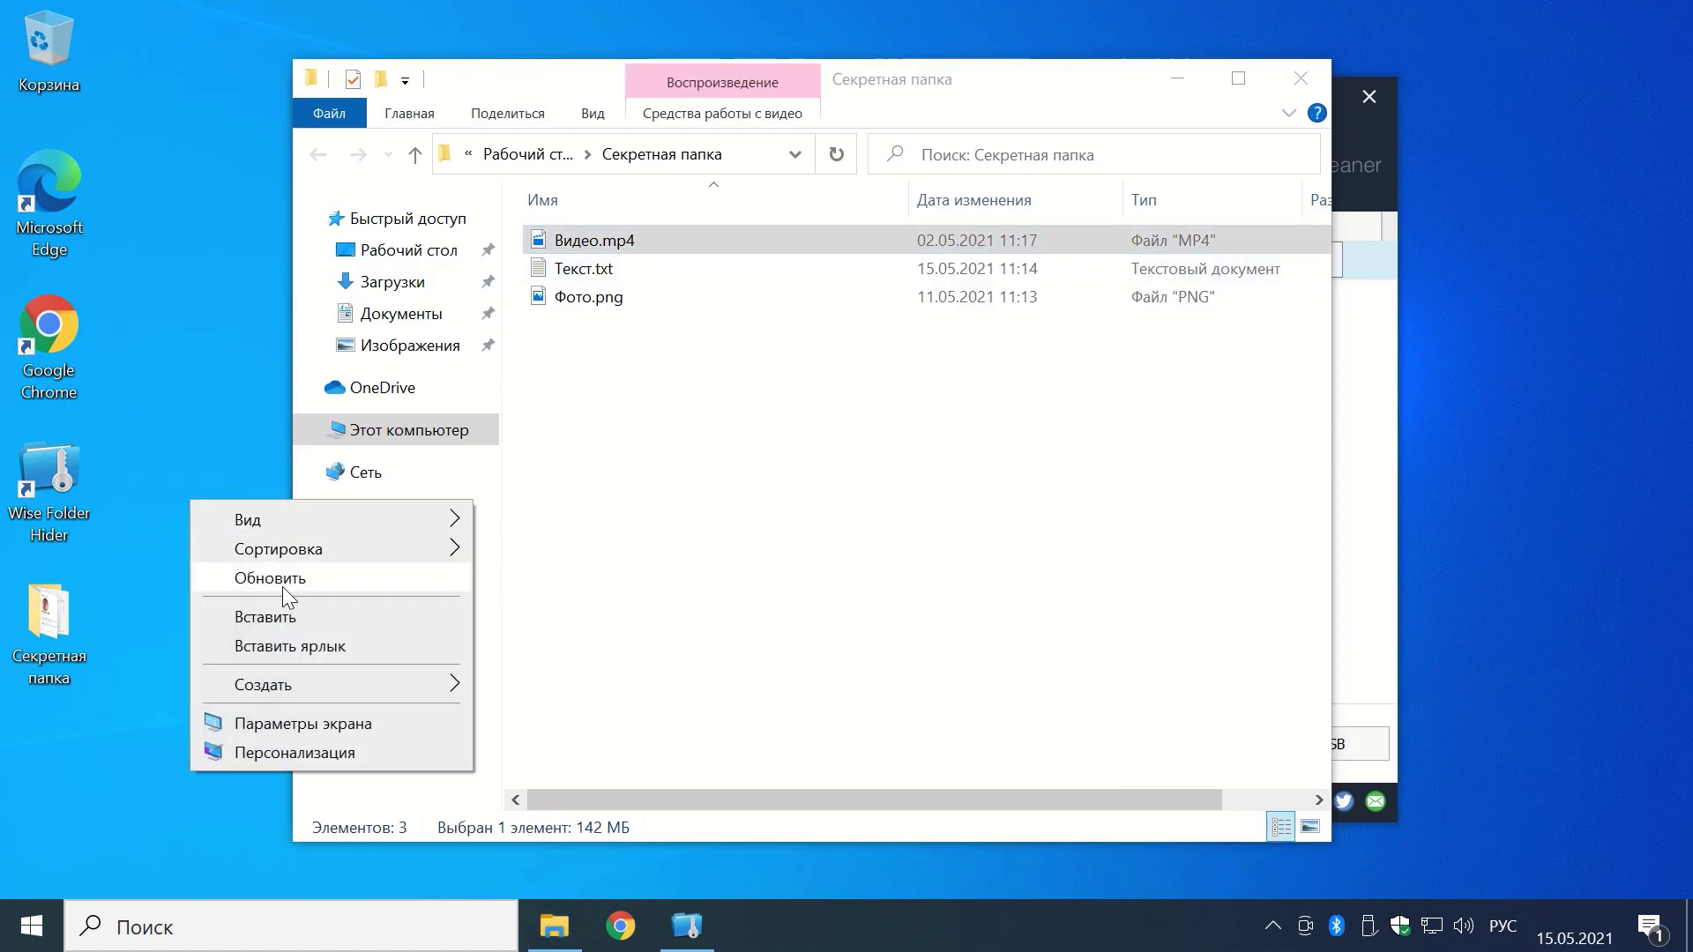
click(284, 613)
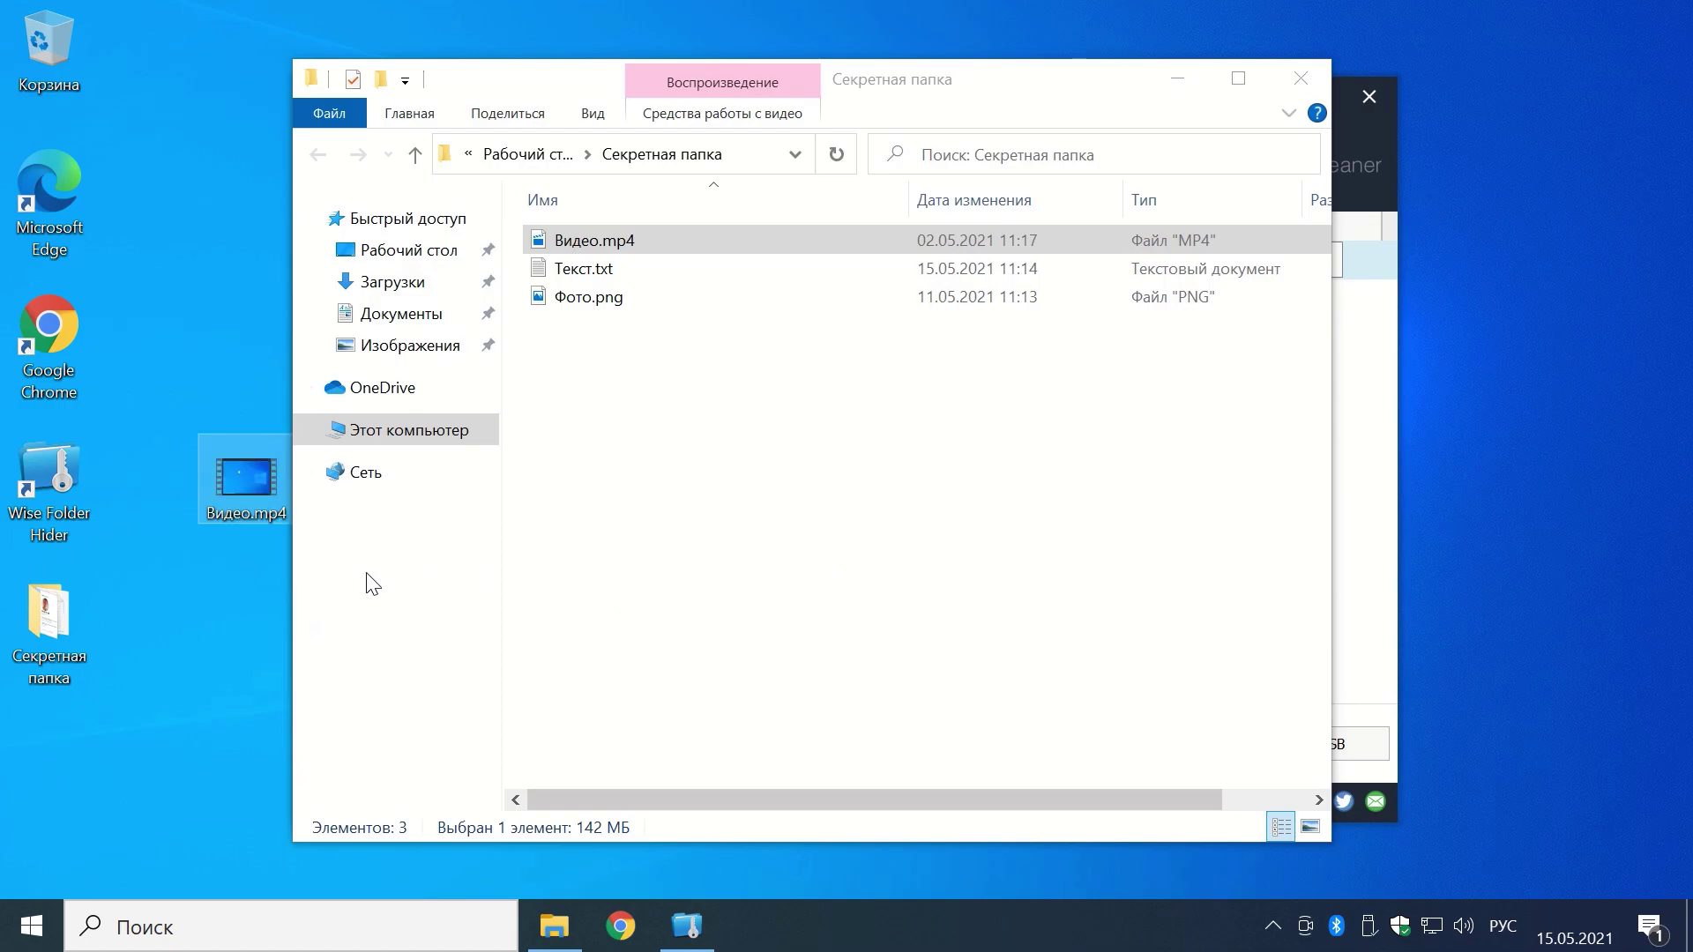
drag(250, 487, 153, 198)
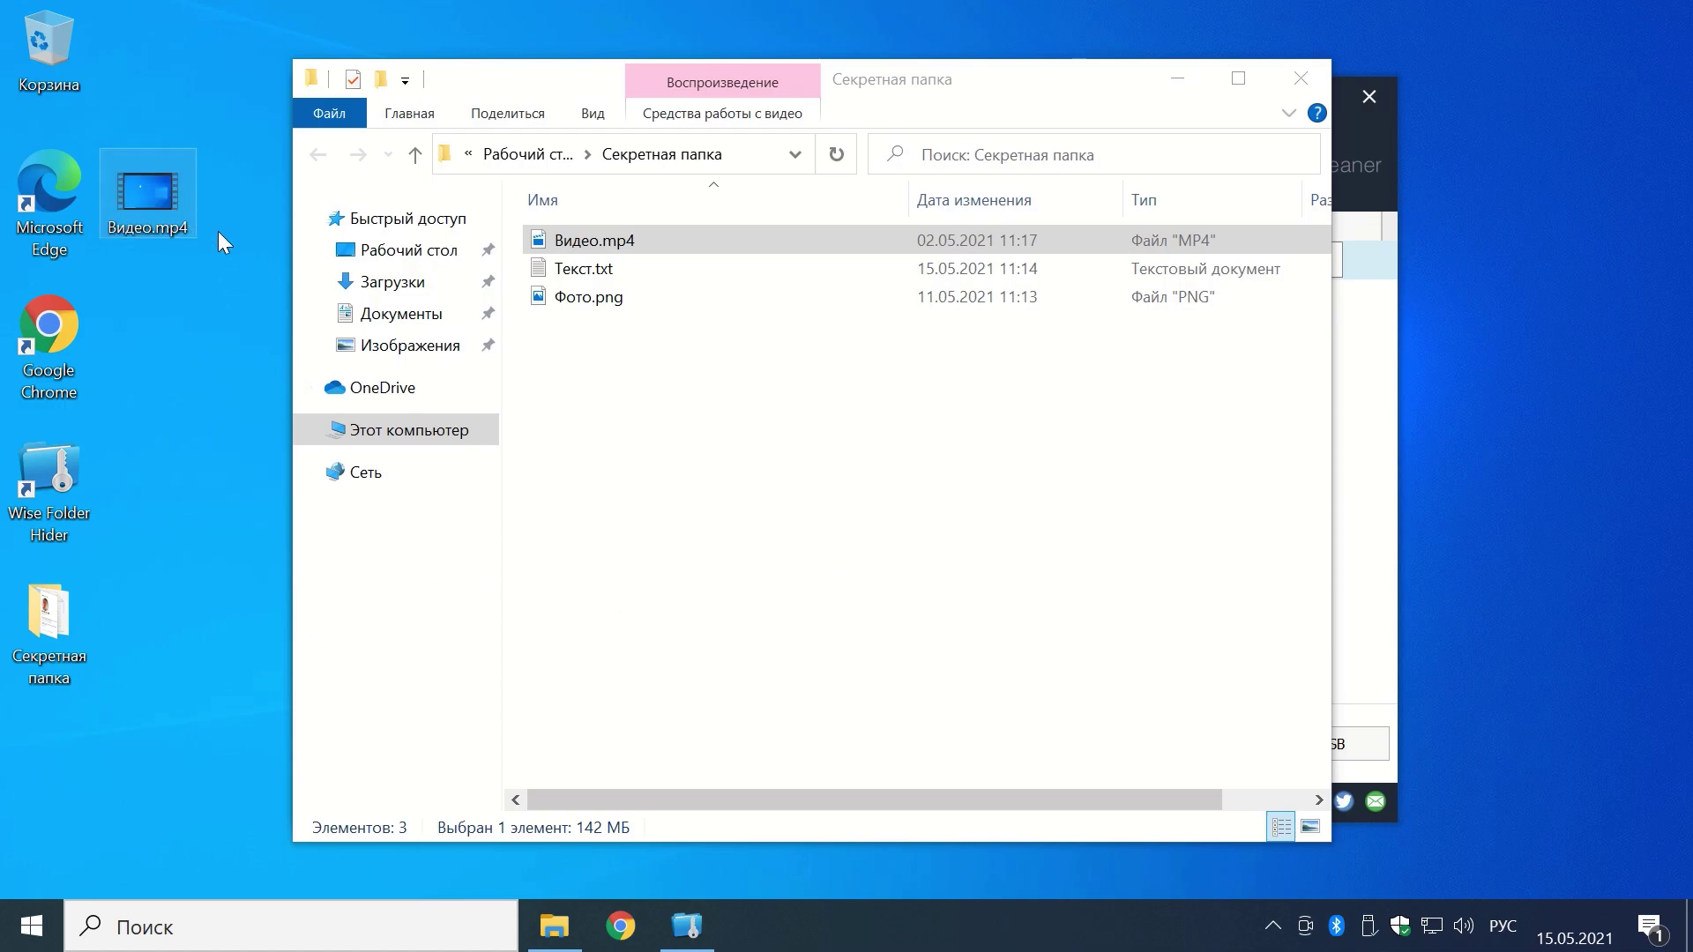
click(1301, 79)
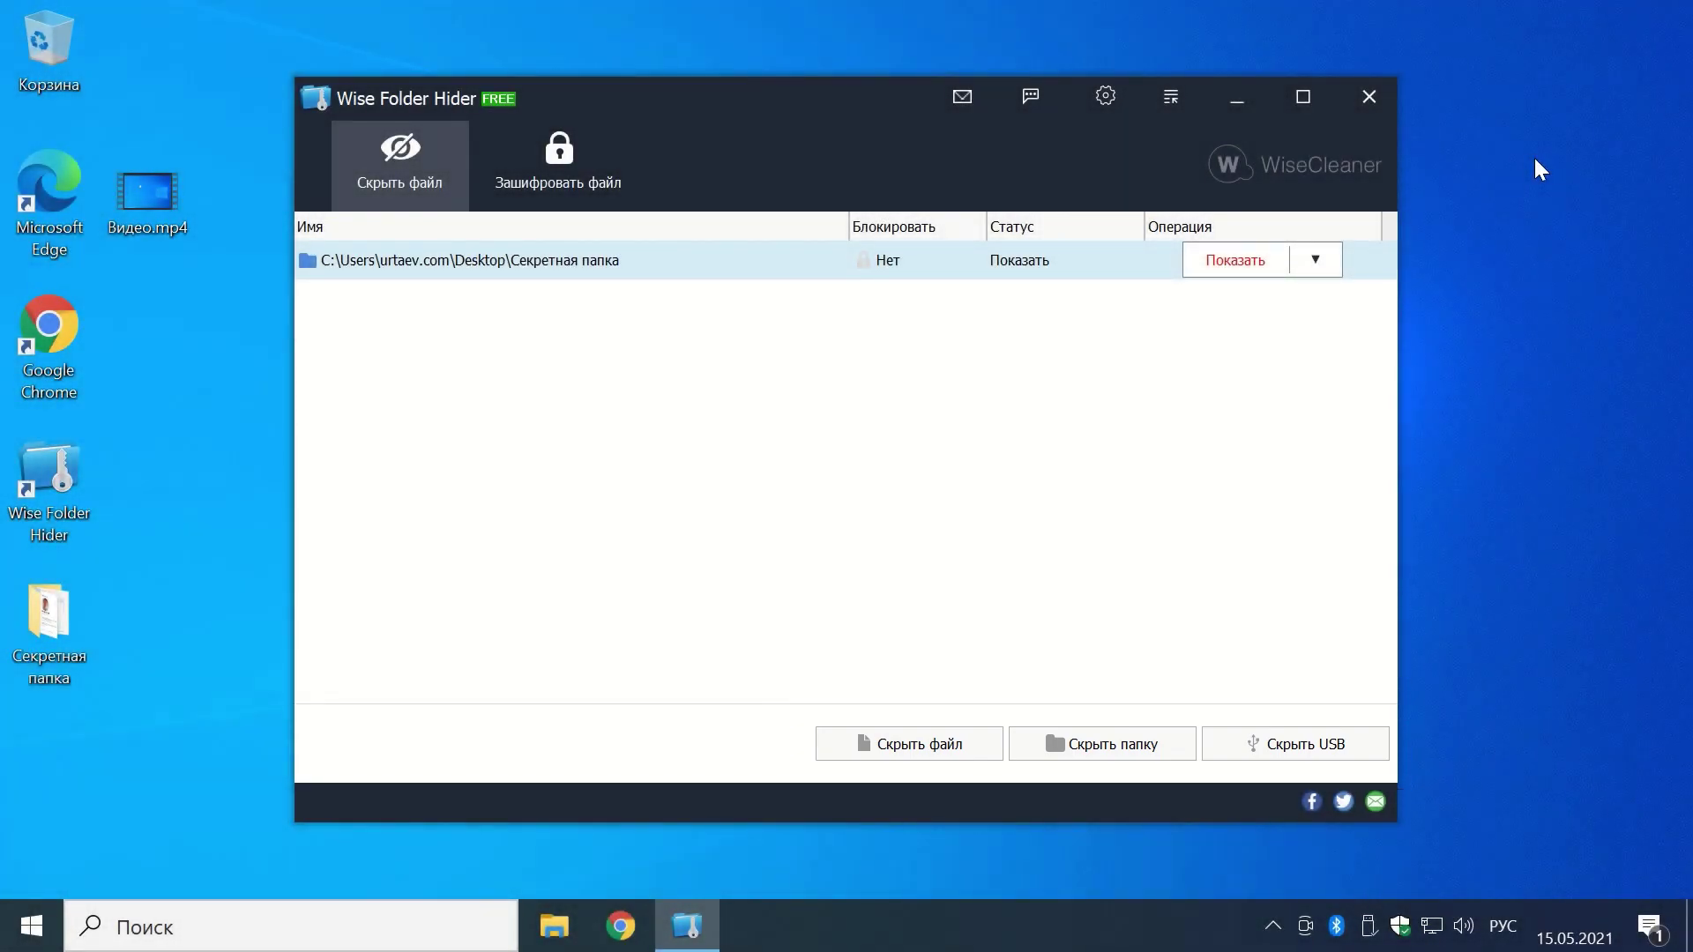
Step: Hide Документы\Секретные документы by choosing it in the Обзор папок dialog under Скрыть папку
click(1112, 748)
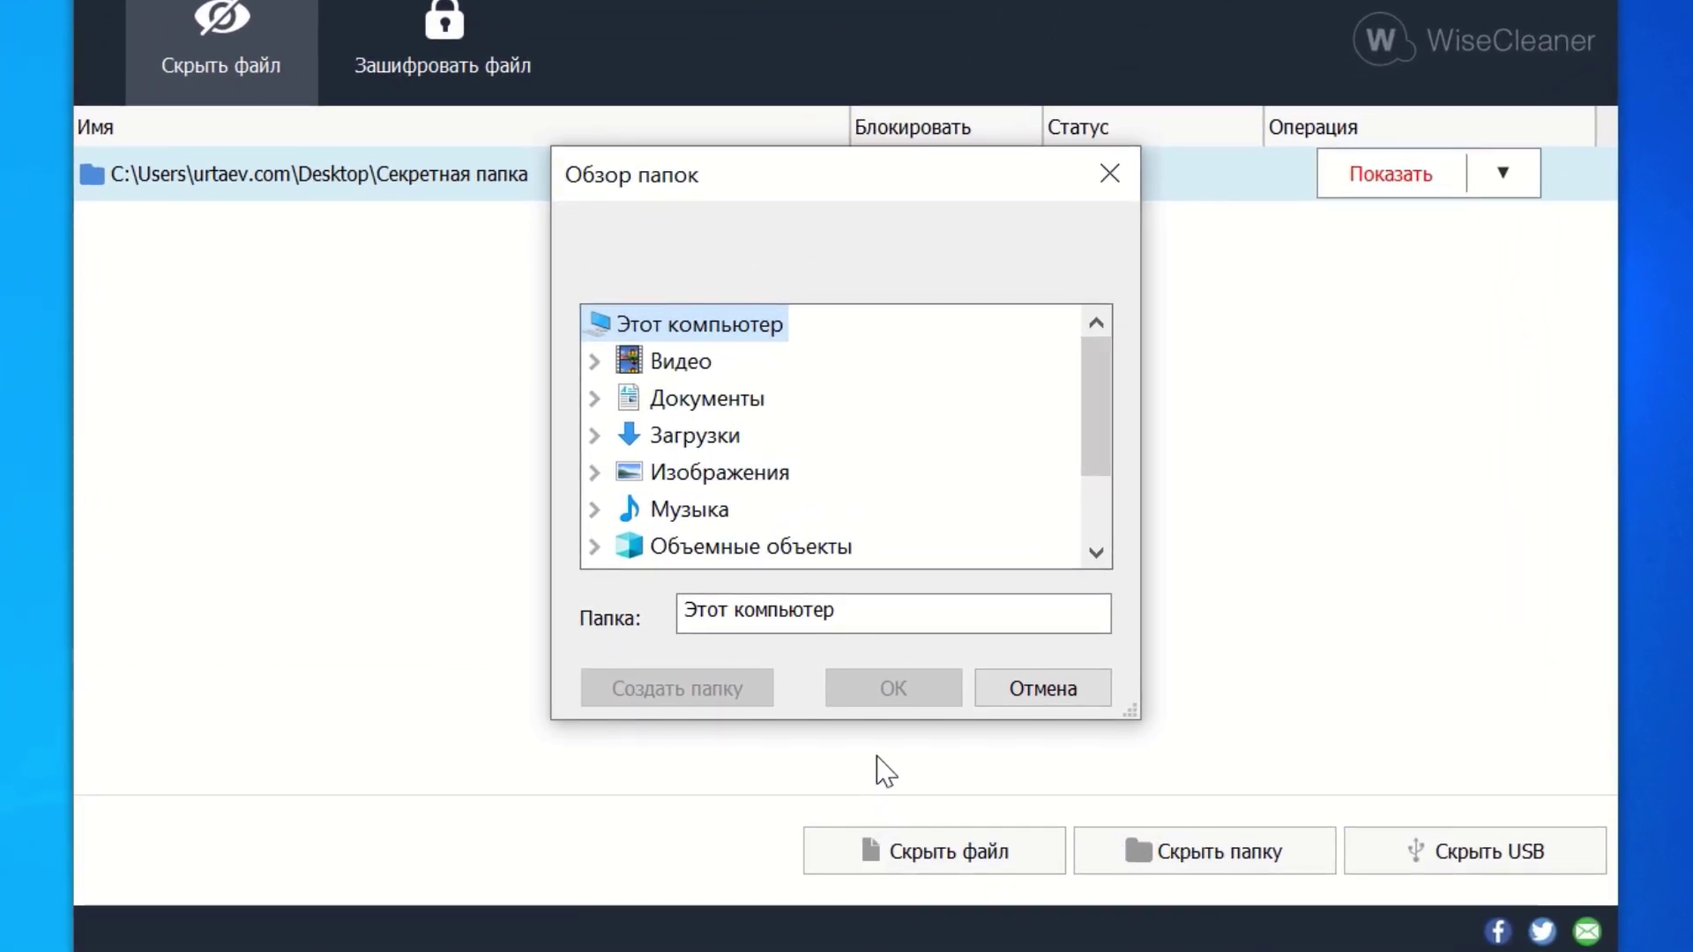
double_click(728, 404)
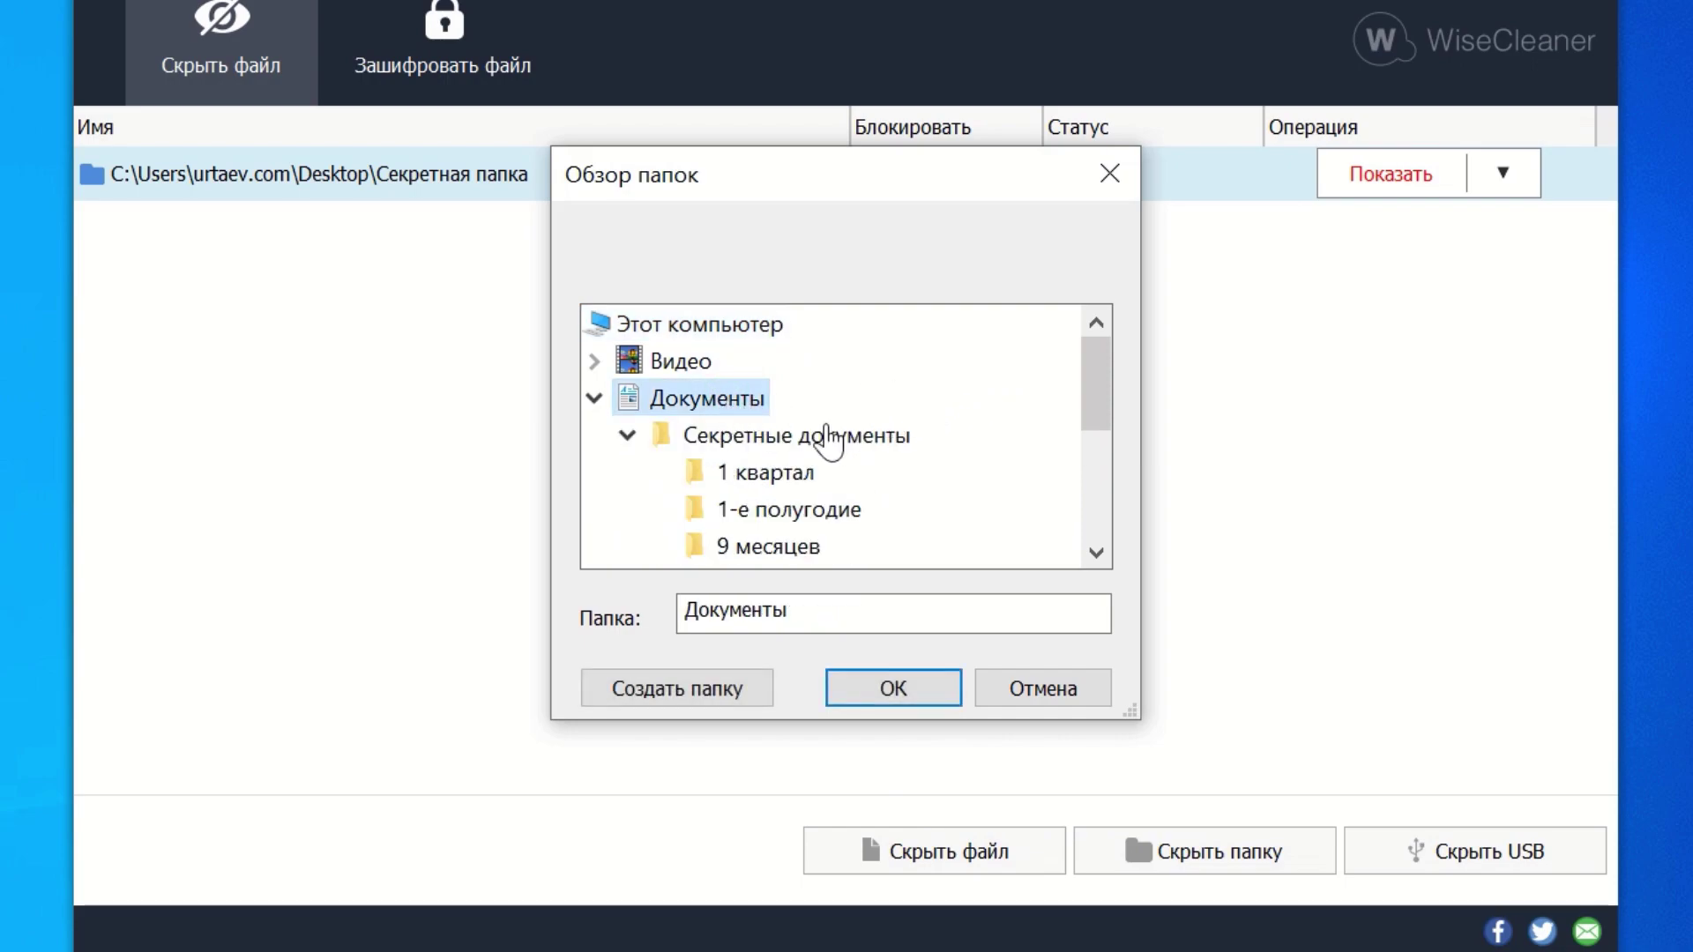
click(628, 435)
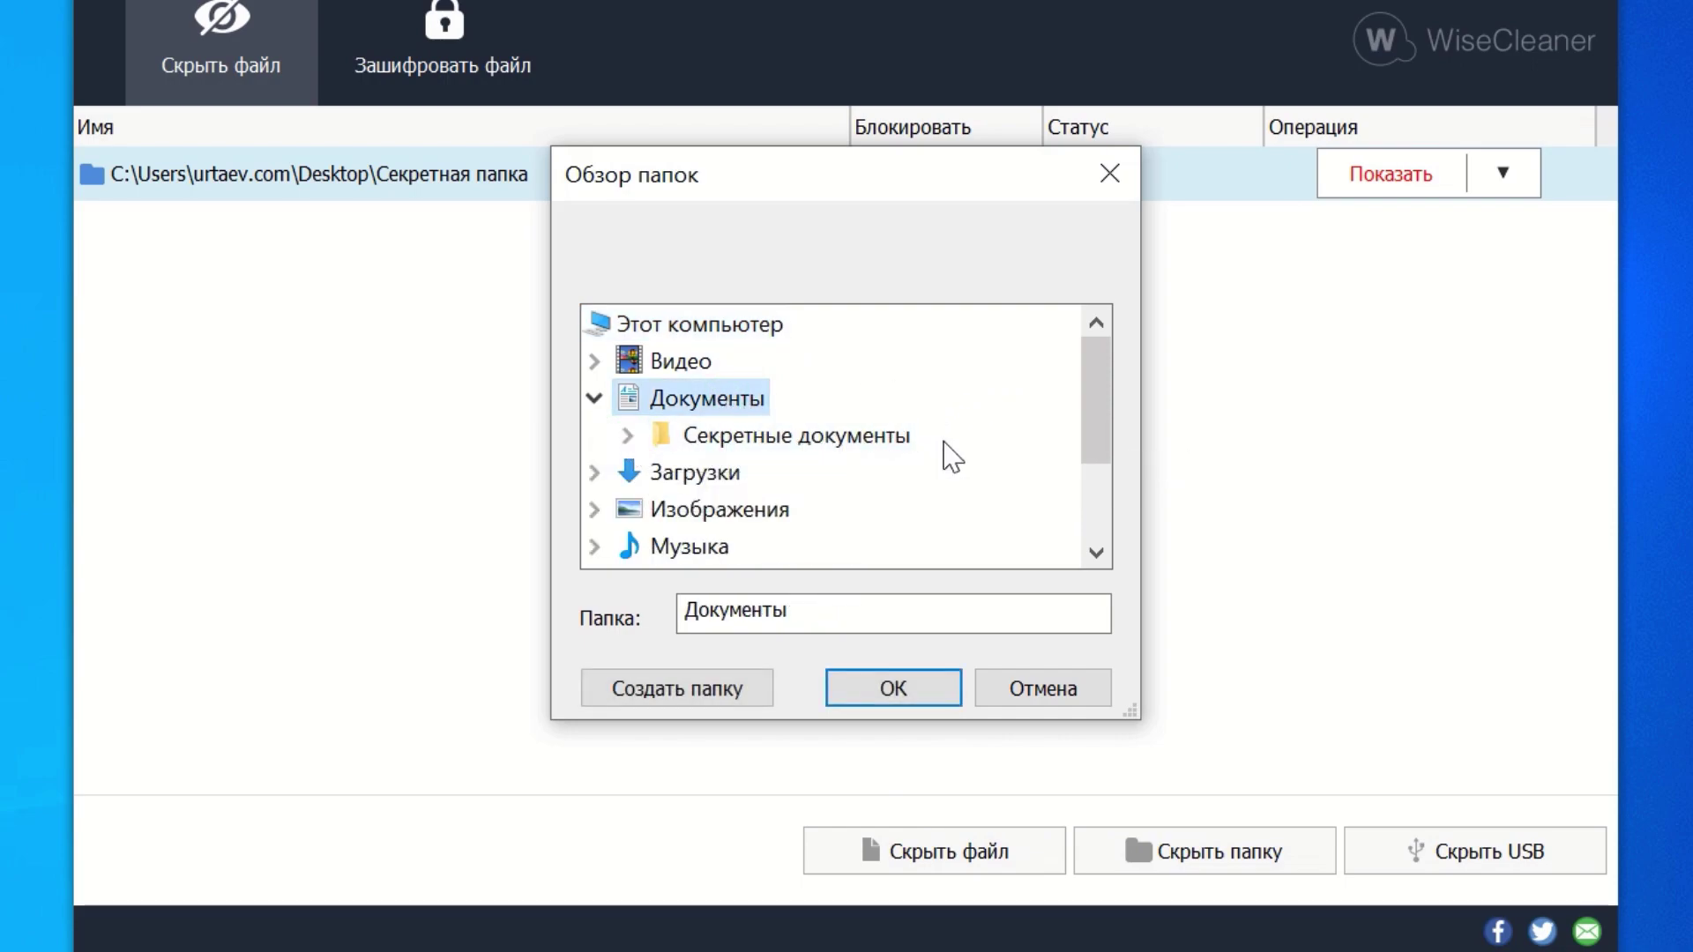
double_click(844, 446)
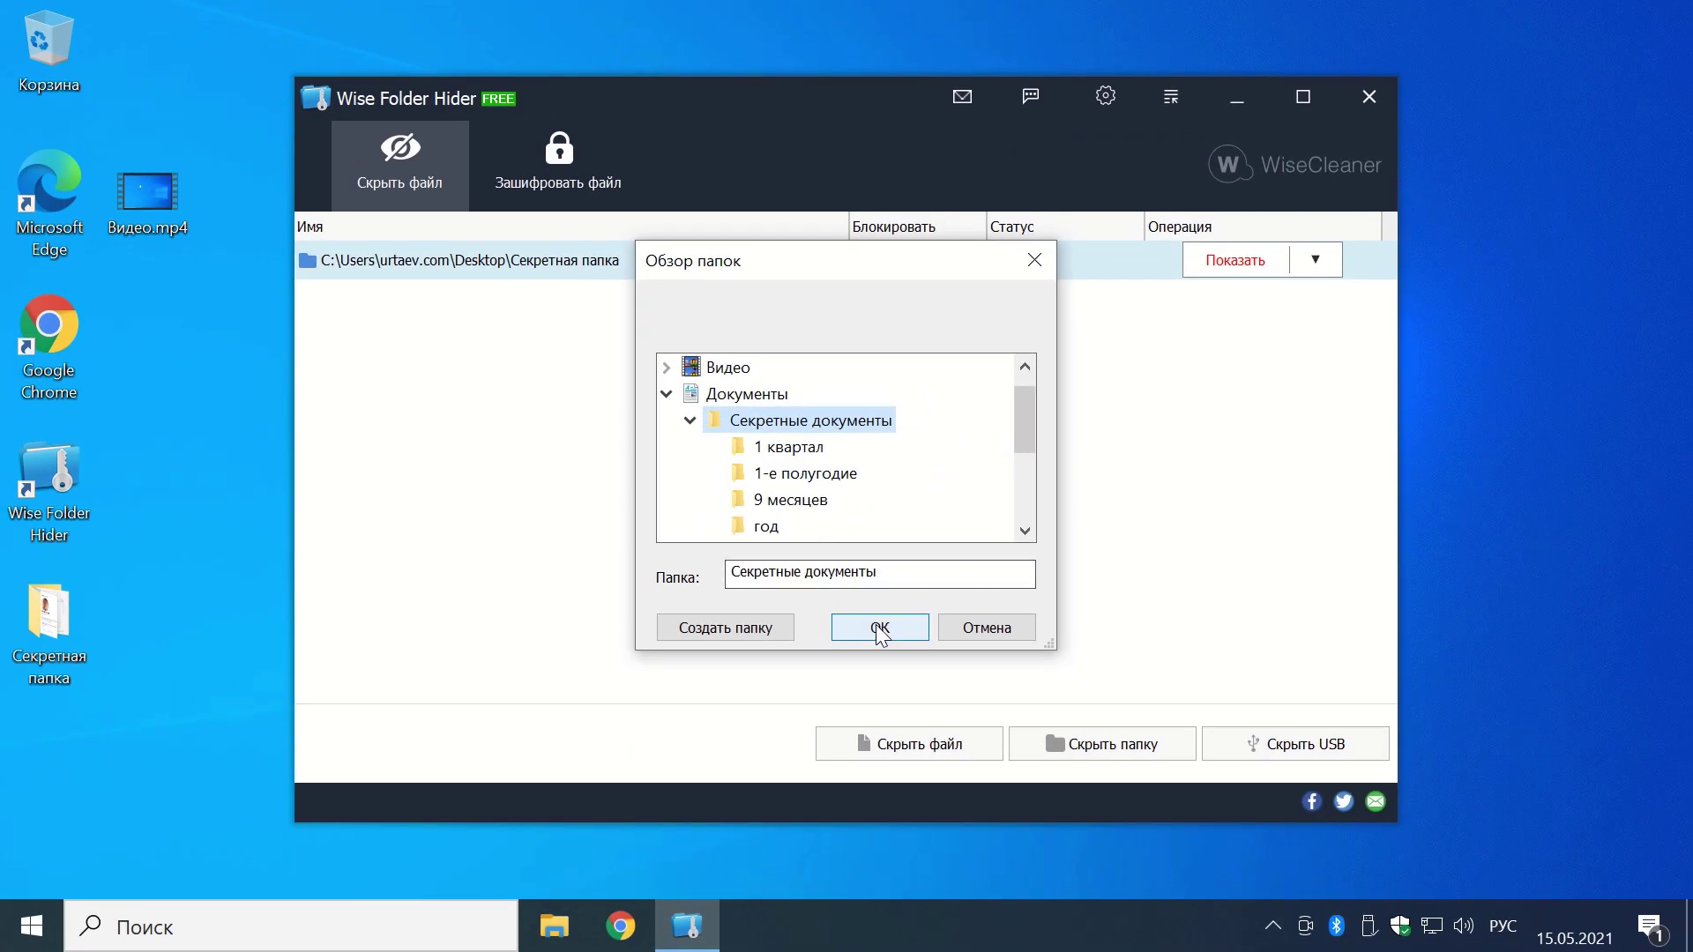
click(880, 628)
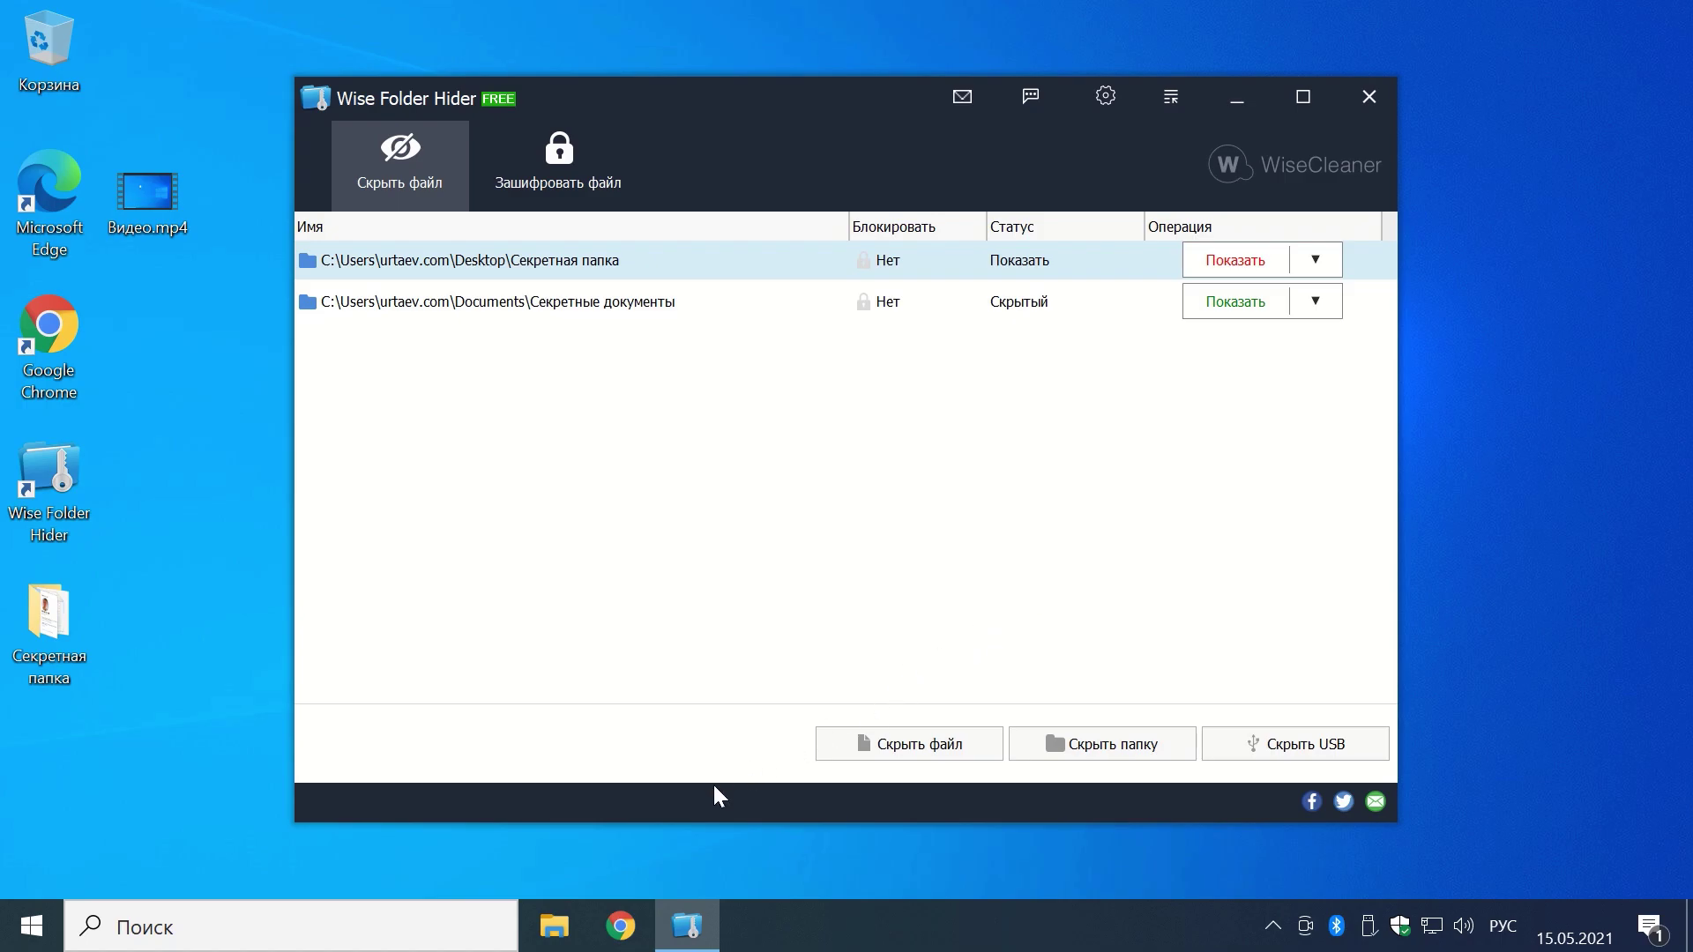
Step: Confirm the Документы folder is empty in Explorer, then close Wise Folder Hider
key(super+e)
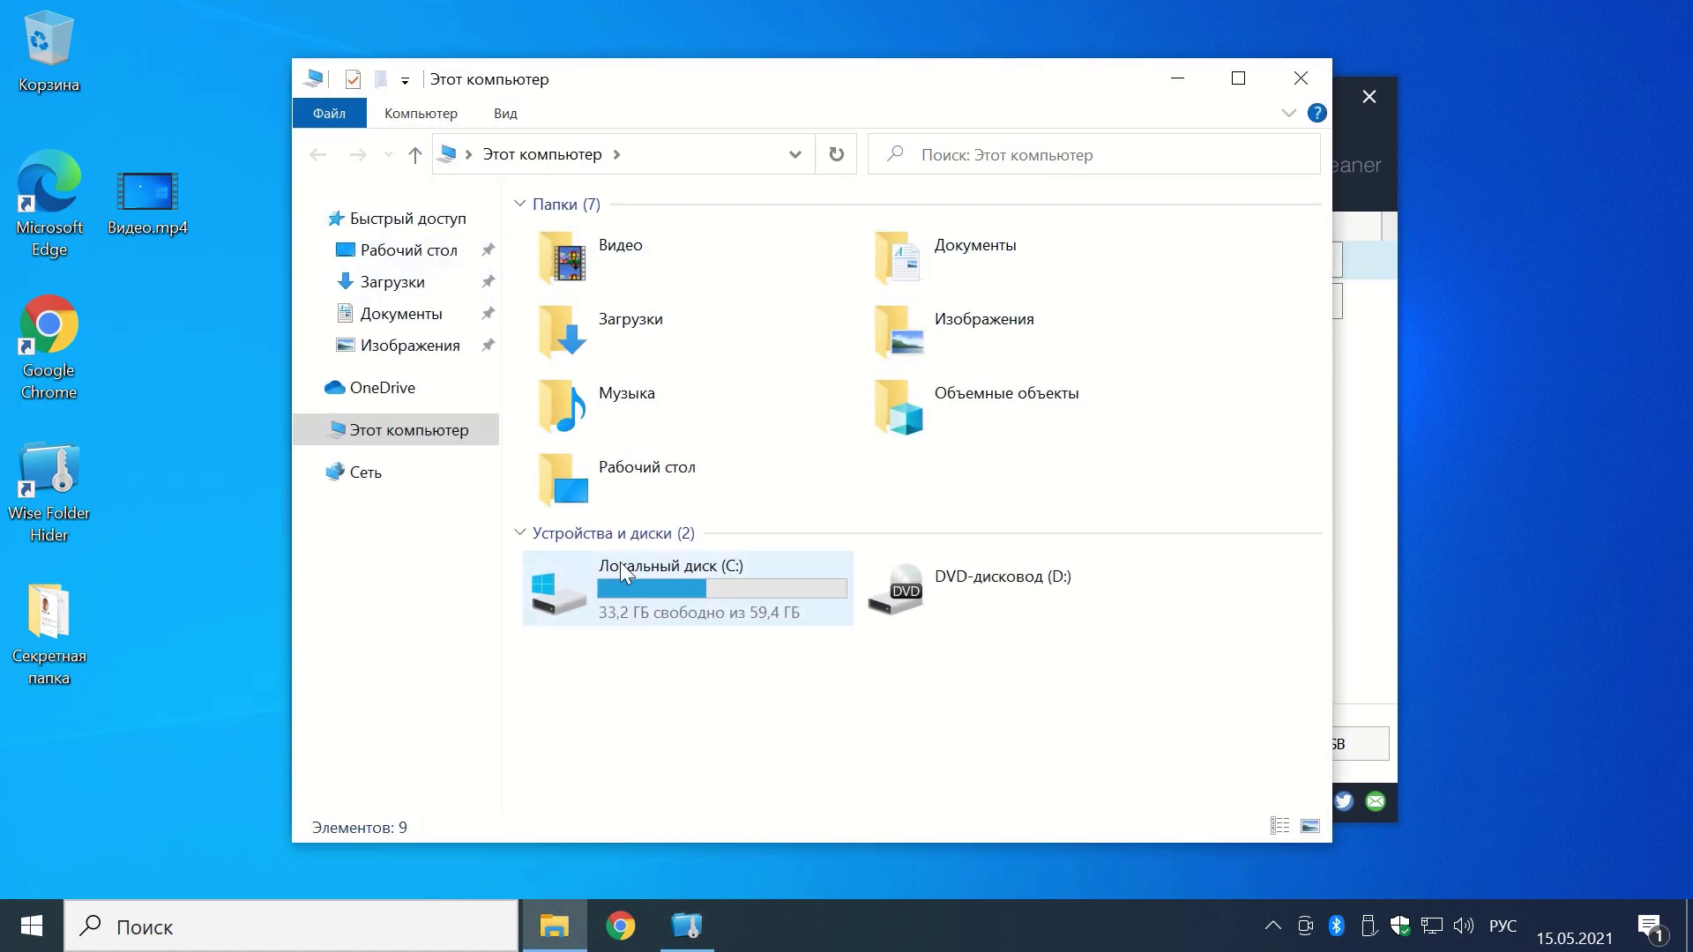
double_click(991, 269)
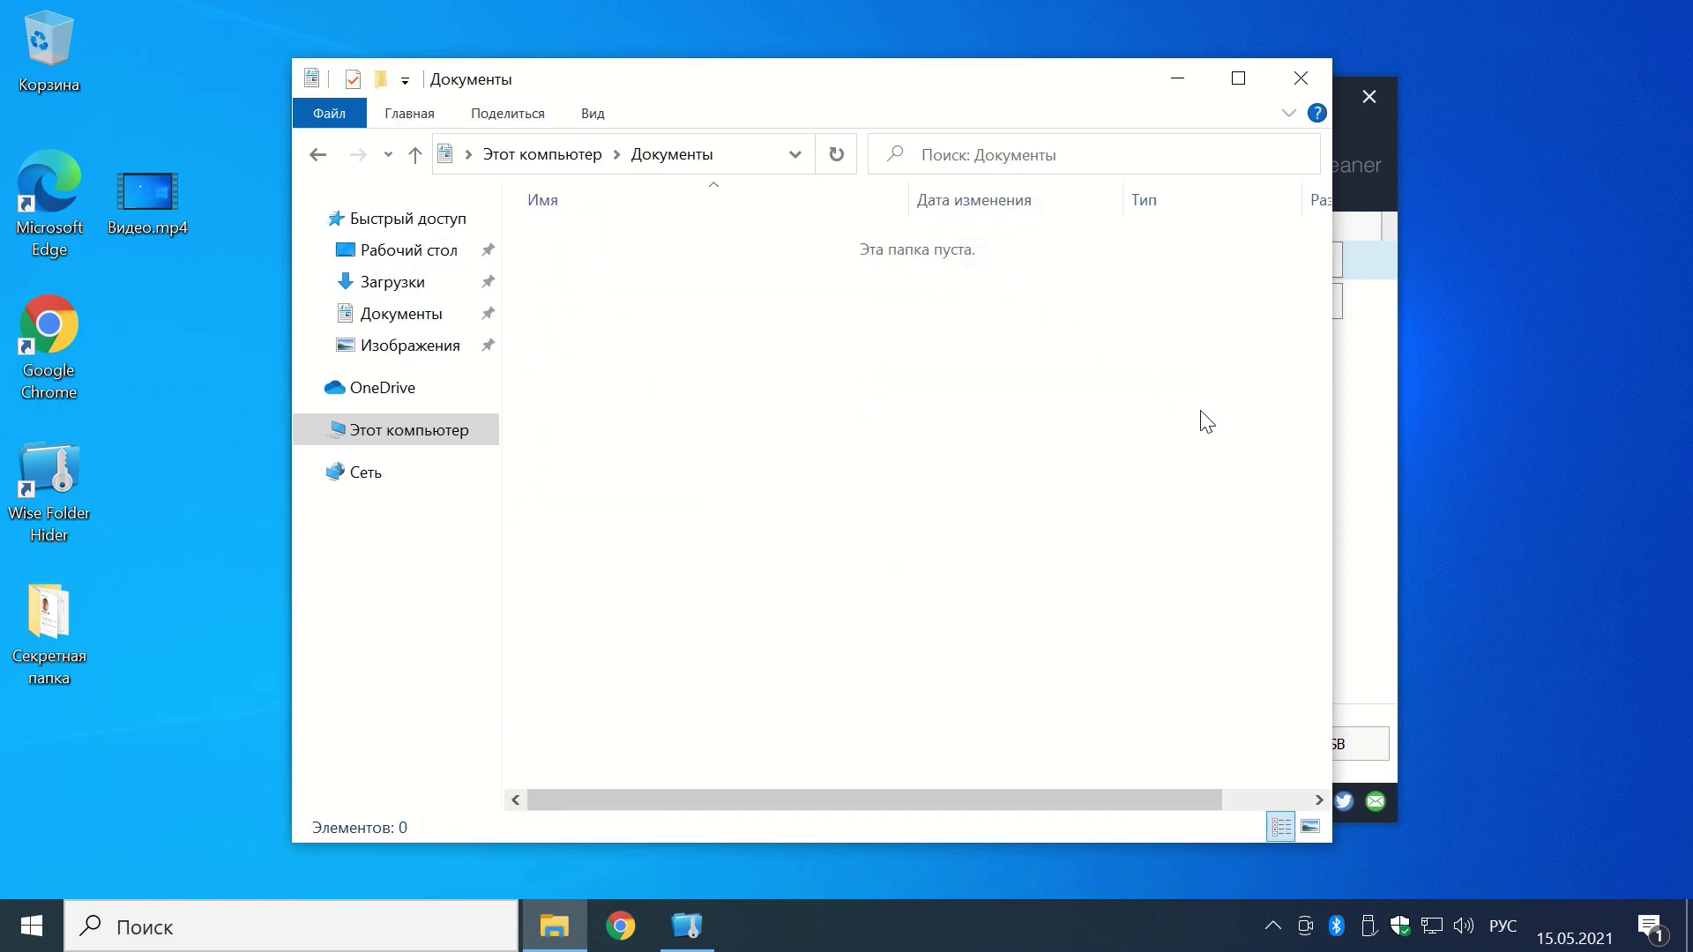
click(1300, 77)
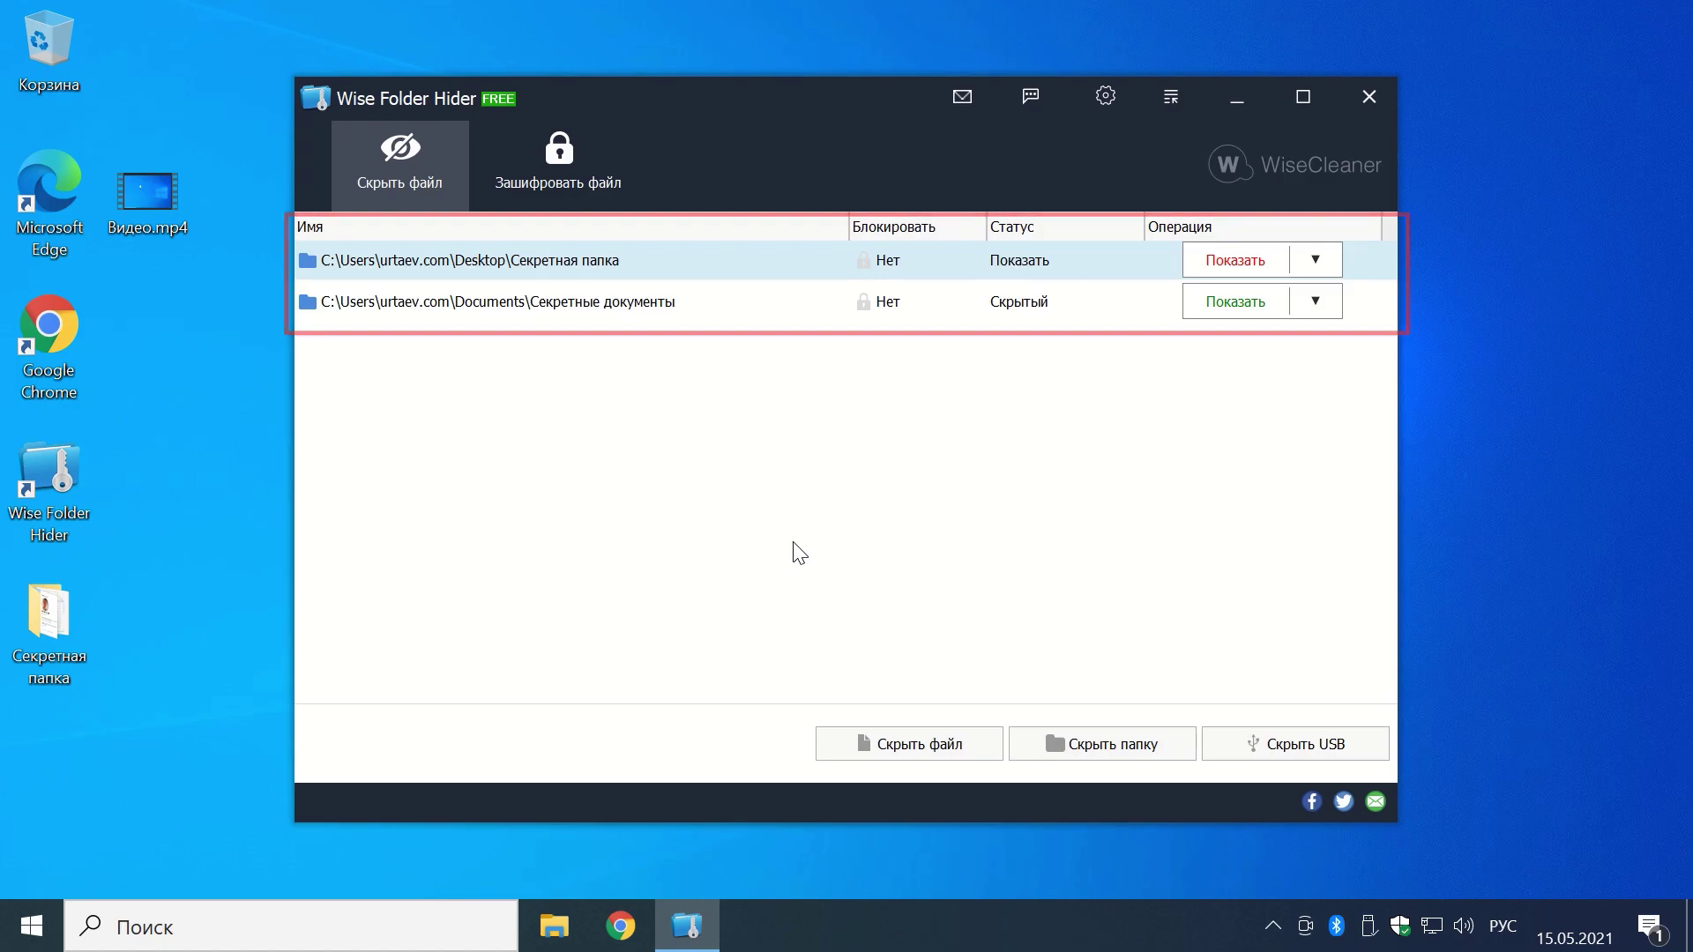
click(1374, 99)
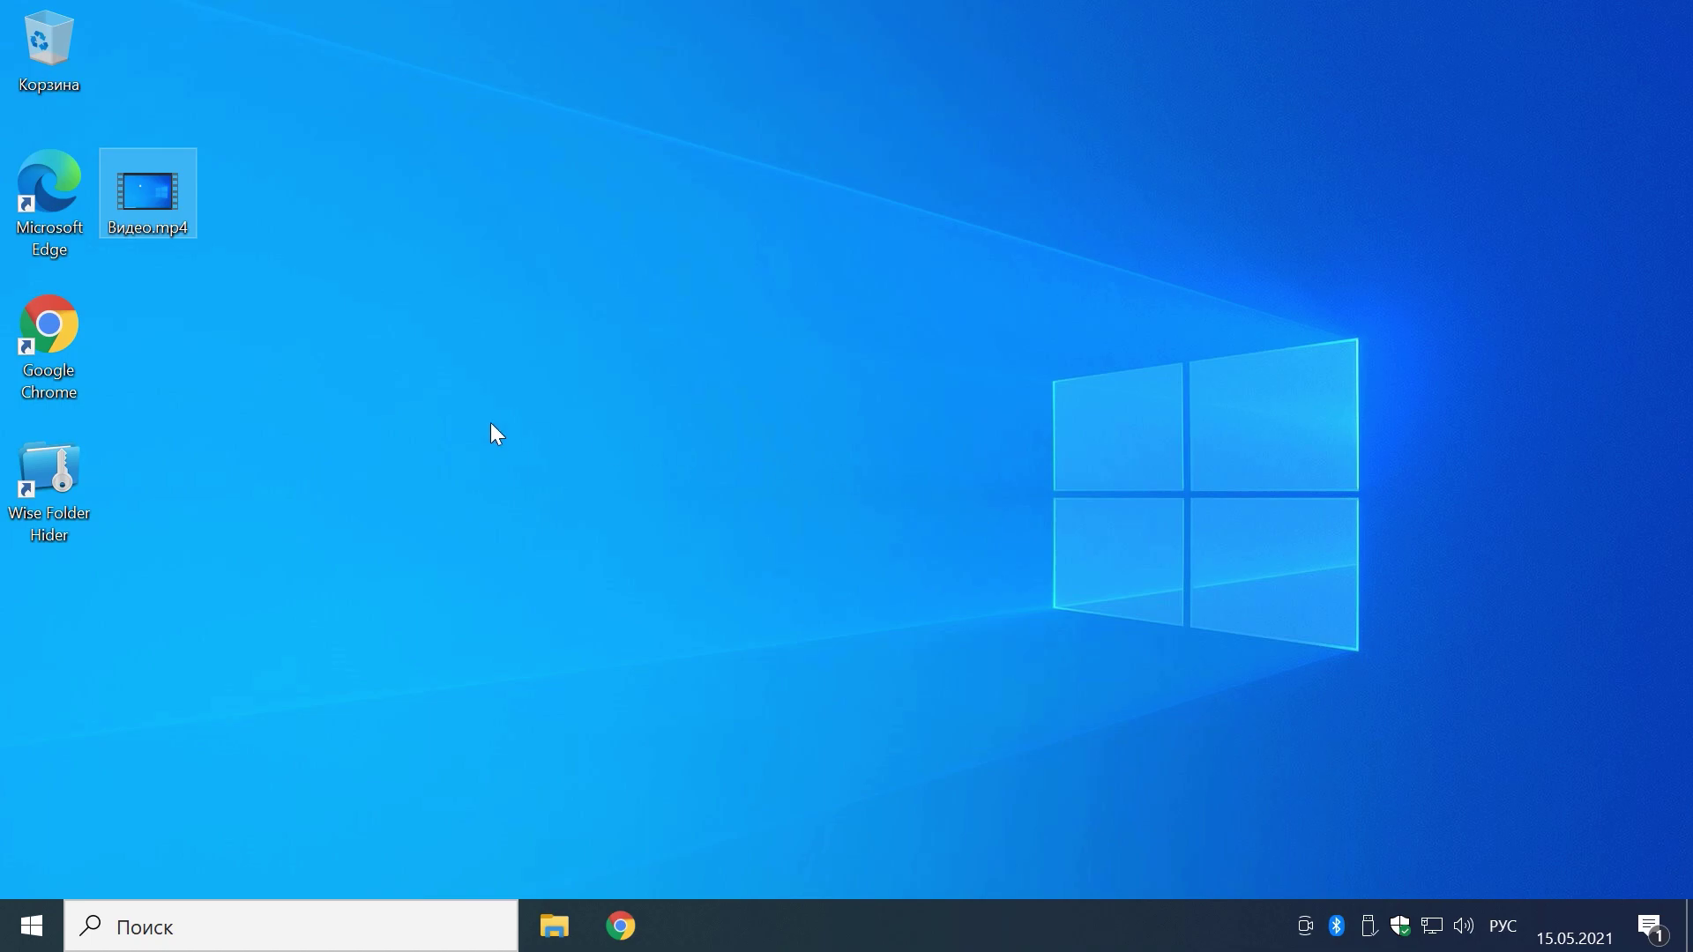
Step: Relaunch Wise Folder Hider, log in with the password, and unhide Секретная папка
double_click(65, 473)
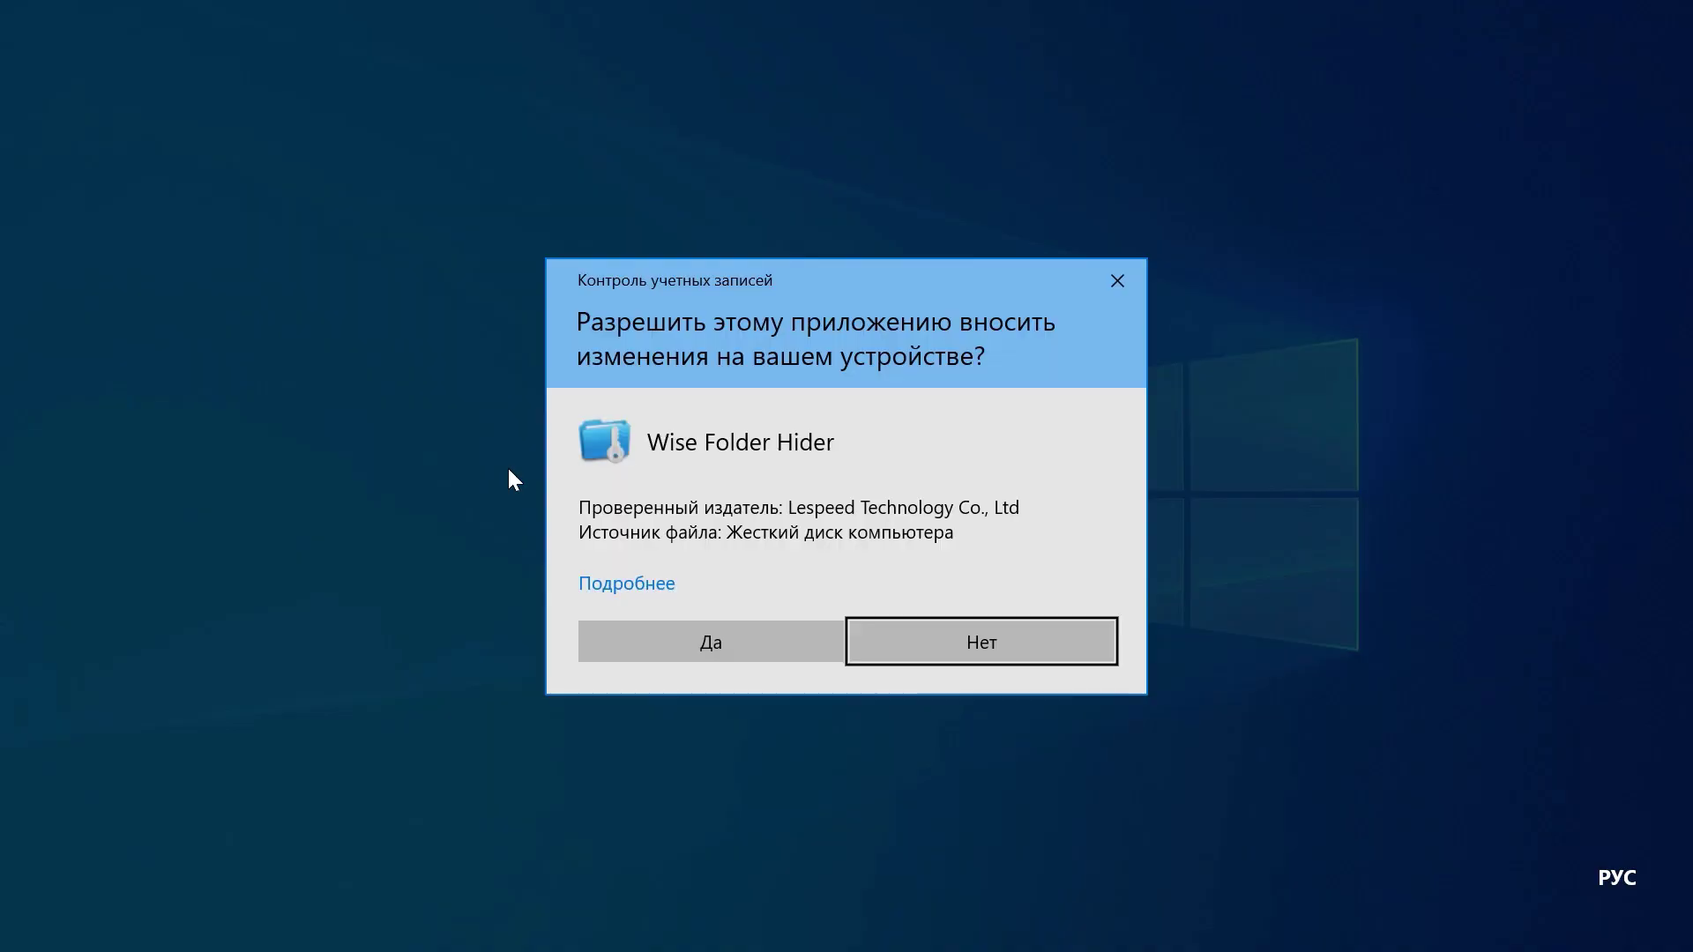
click(716, 628)
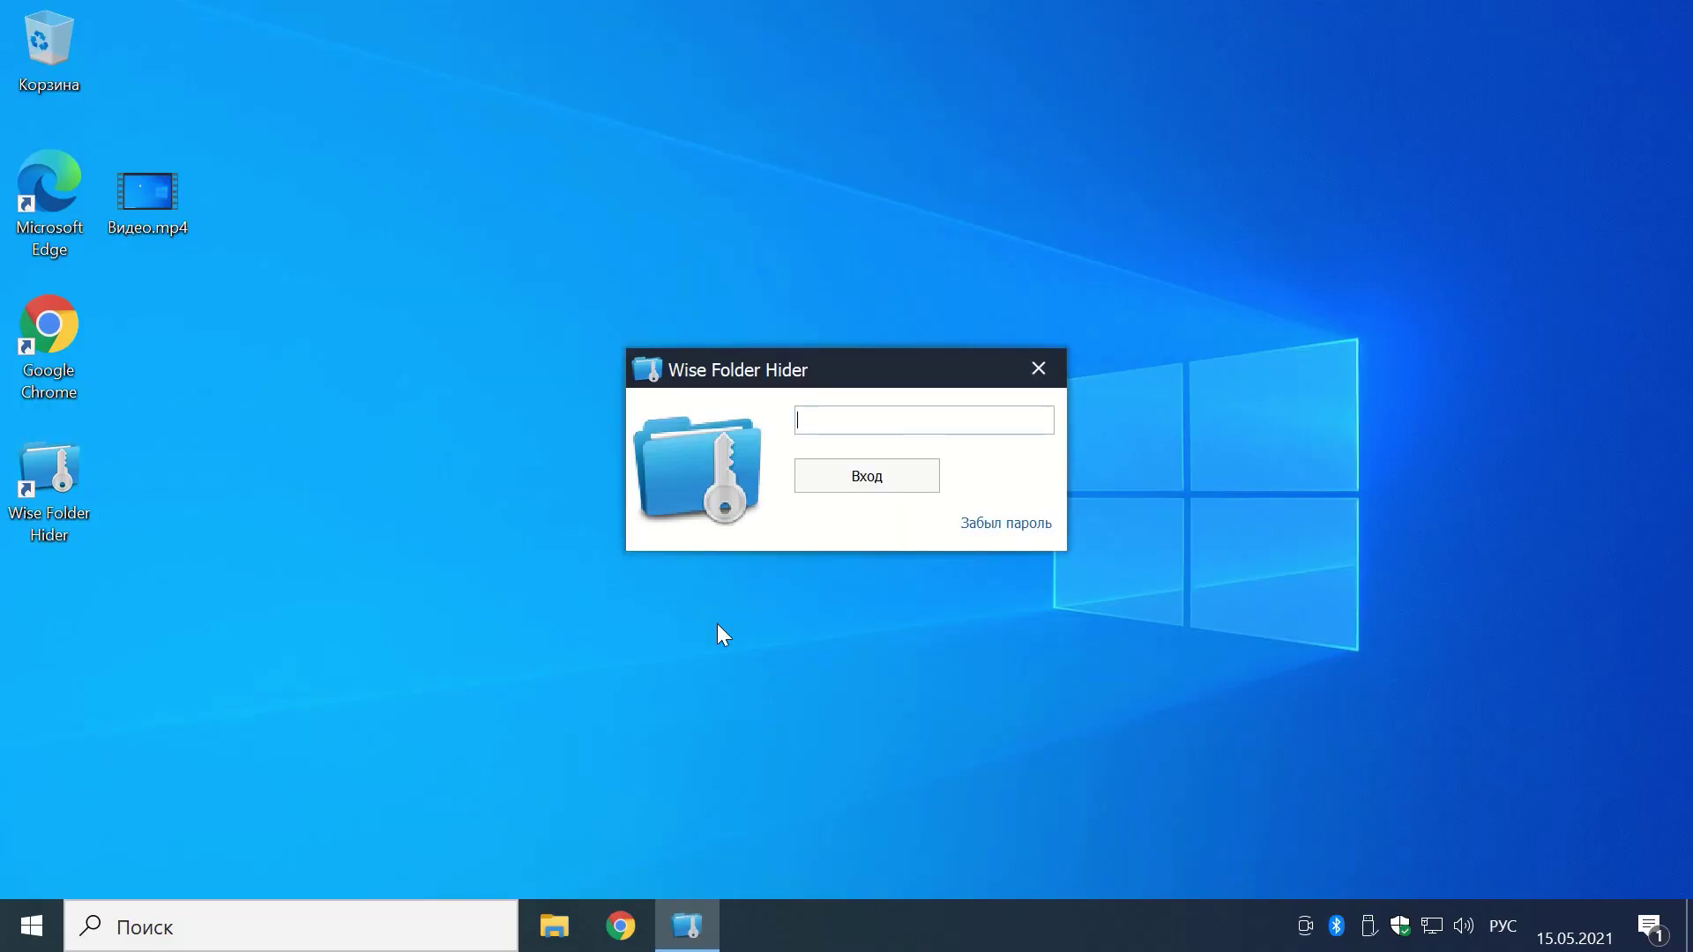
text(1234)
key(Return)
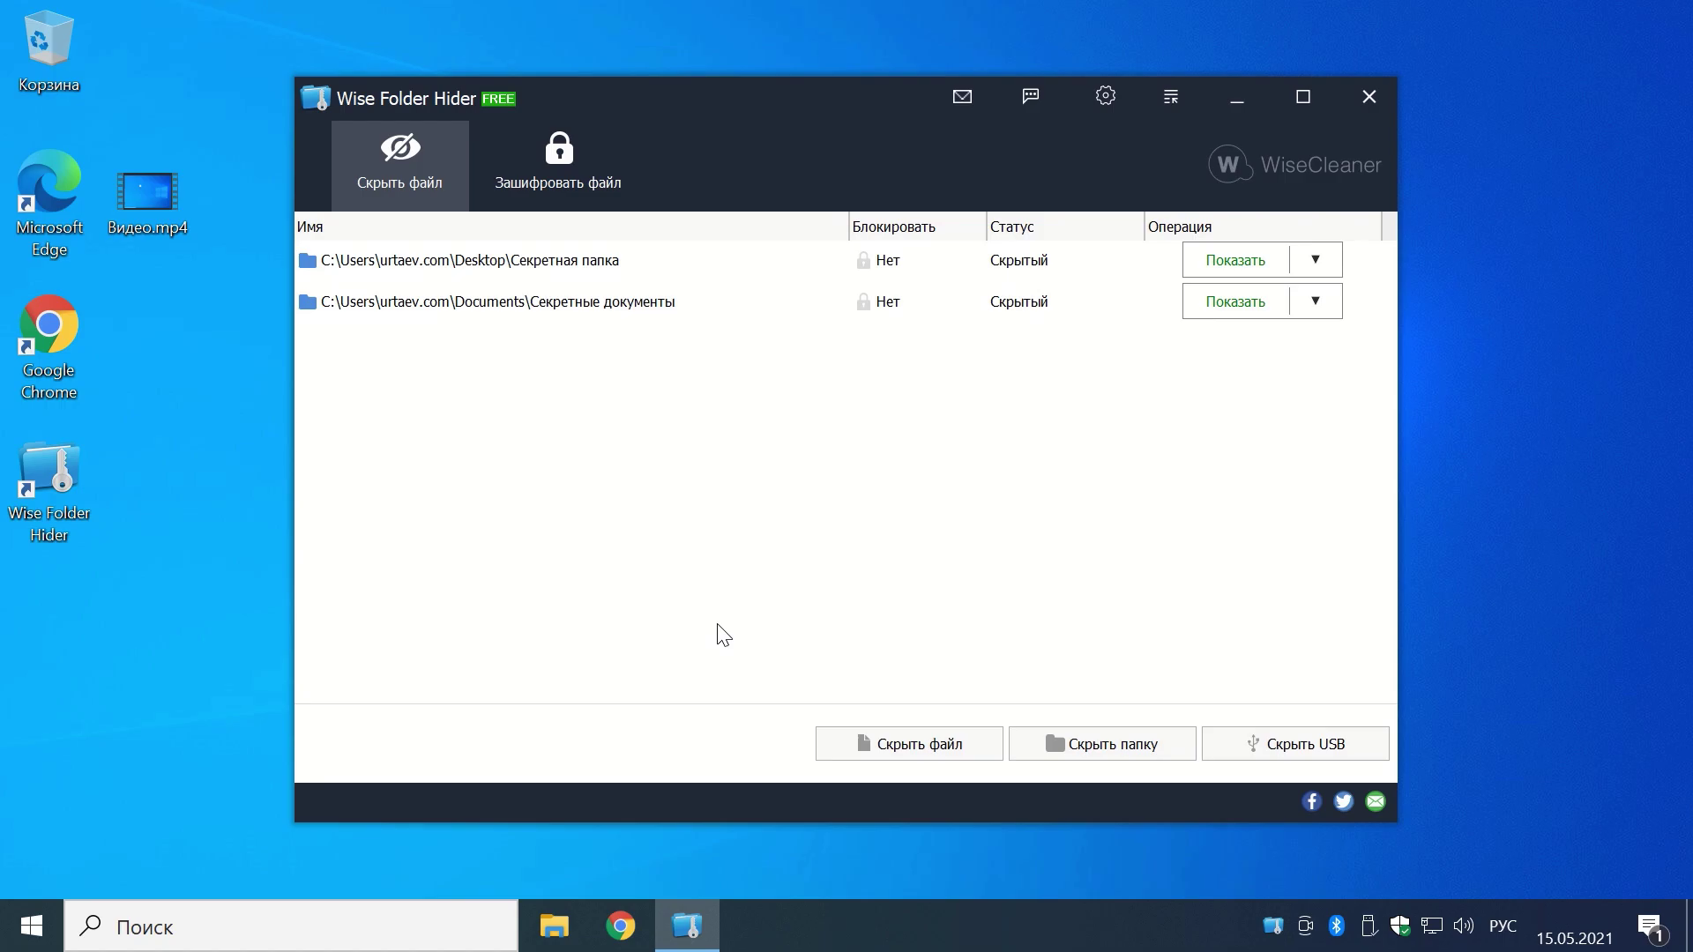
click(1221, 266)
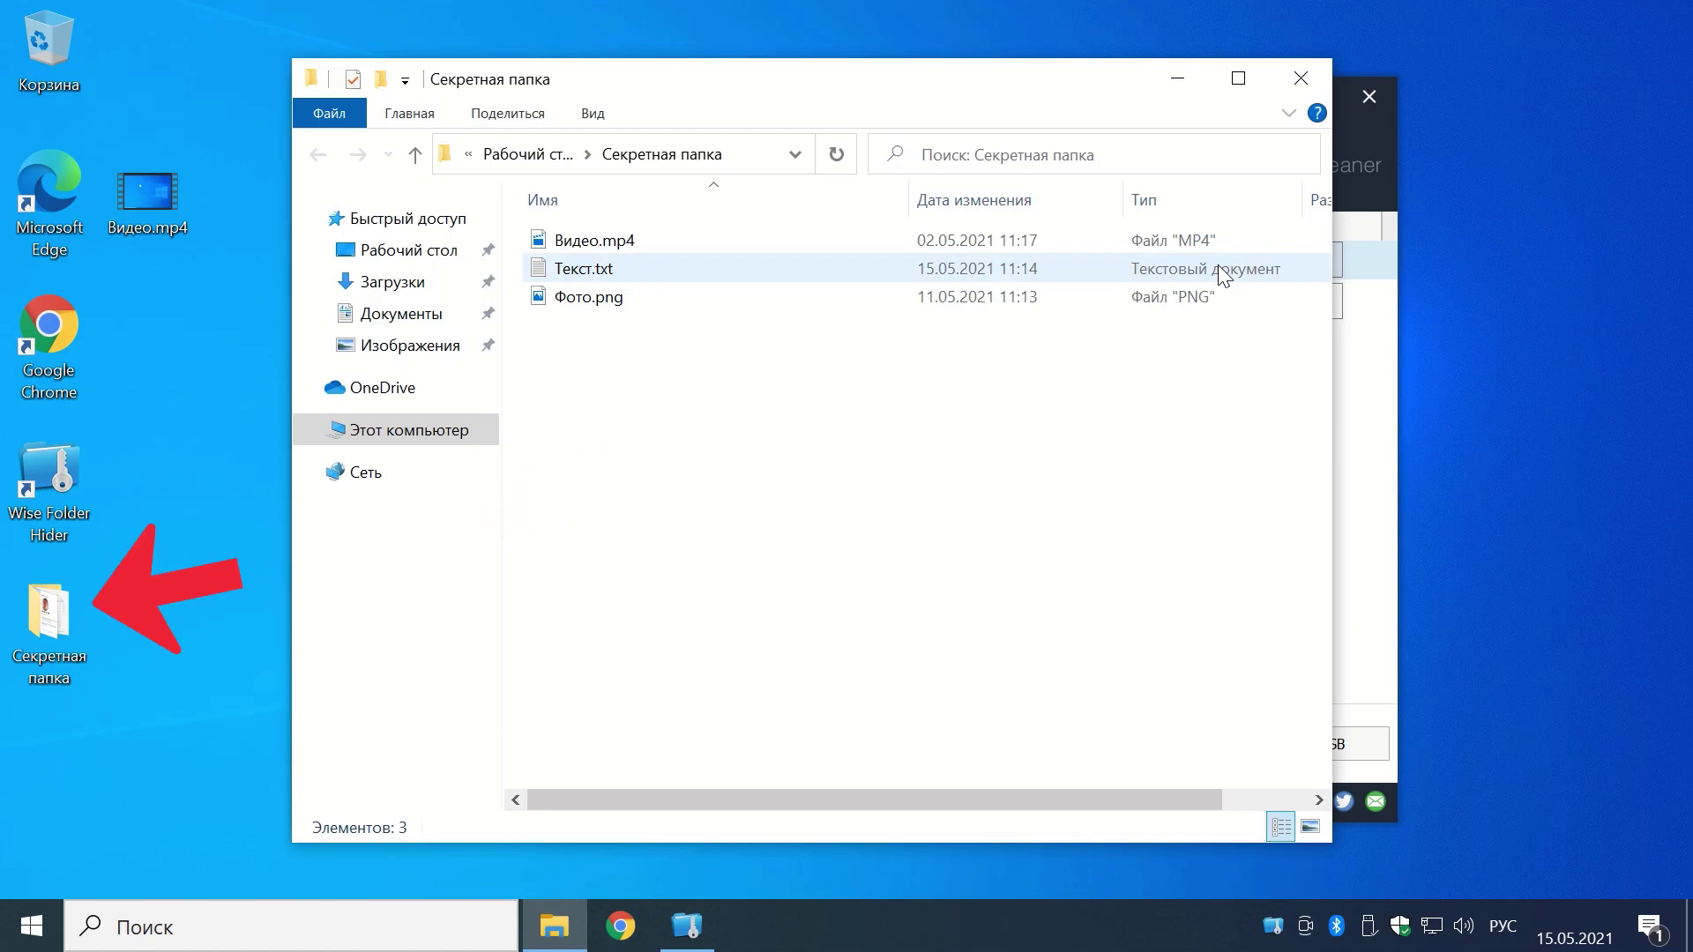
Step: Unhide Секретные документы and arrange both secret folder windows side by side
drag(1330, 231, 865, 238)
drag(661, 83, 507, 78)
double_click(754, 293)
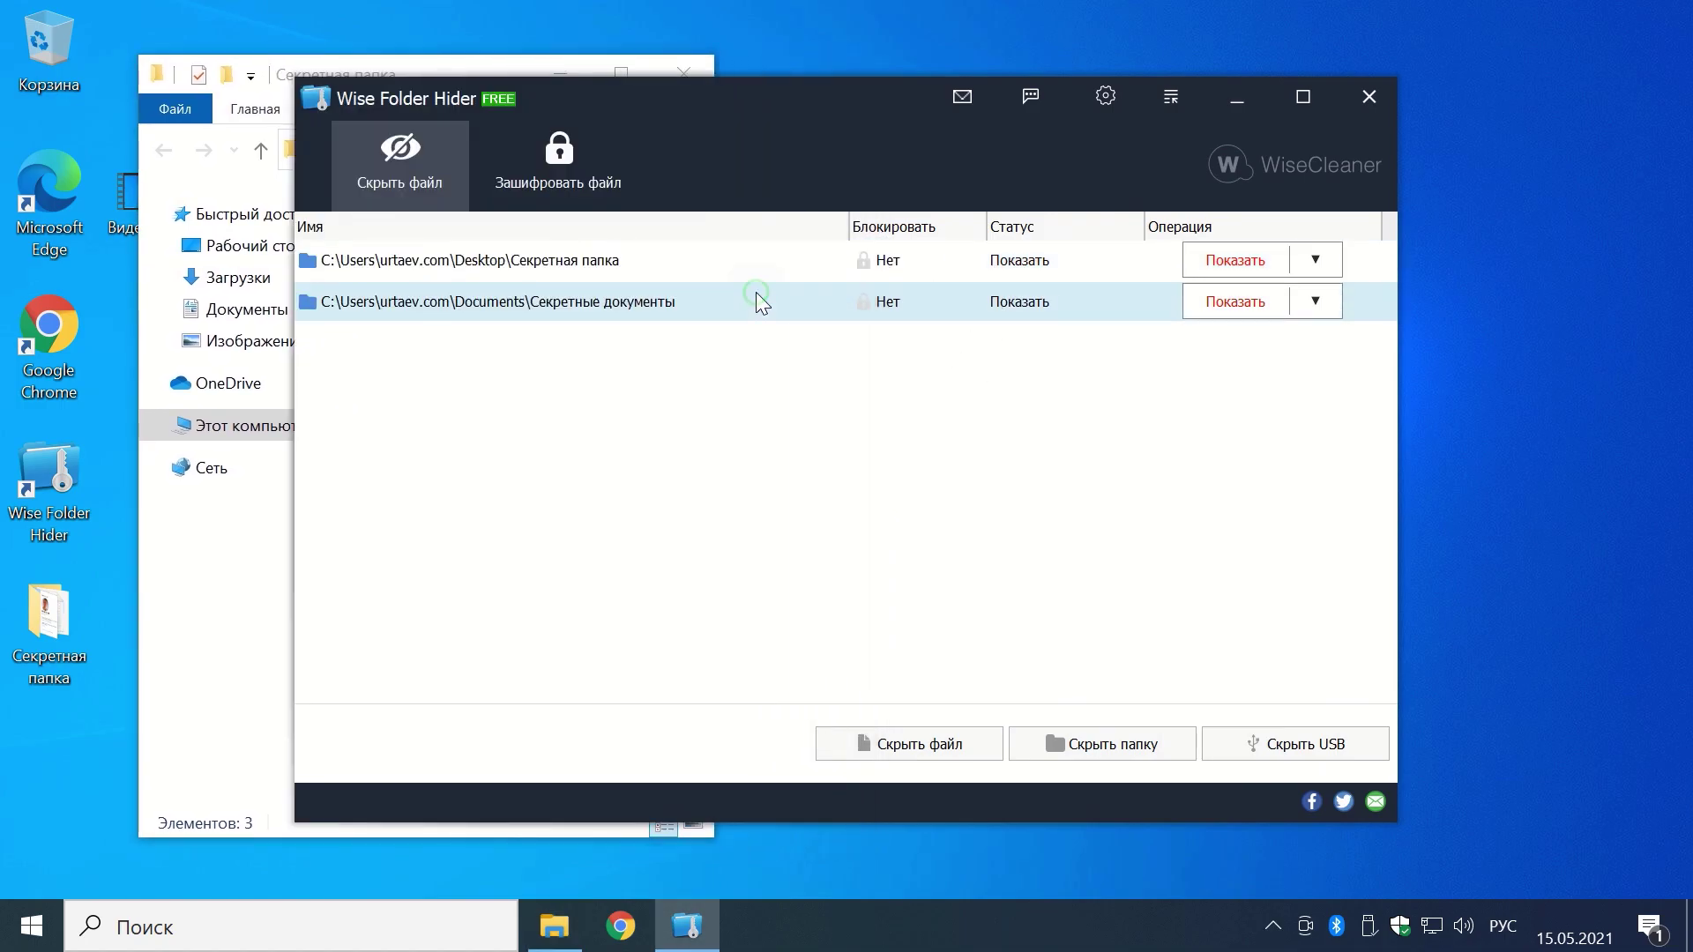
drag(512, 115, 1072, 89)
click(331, 64)
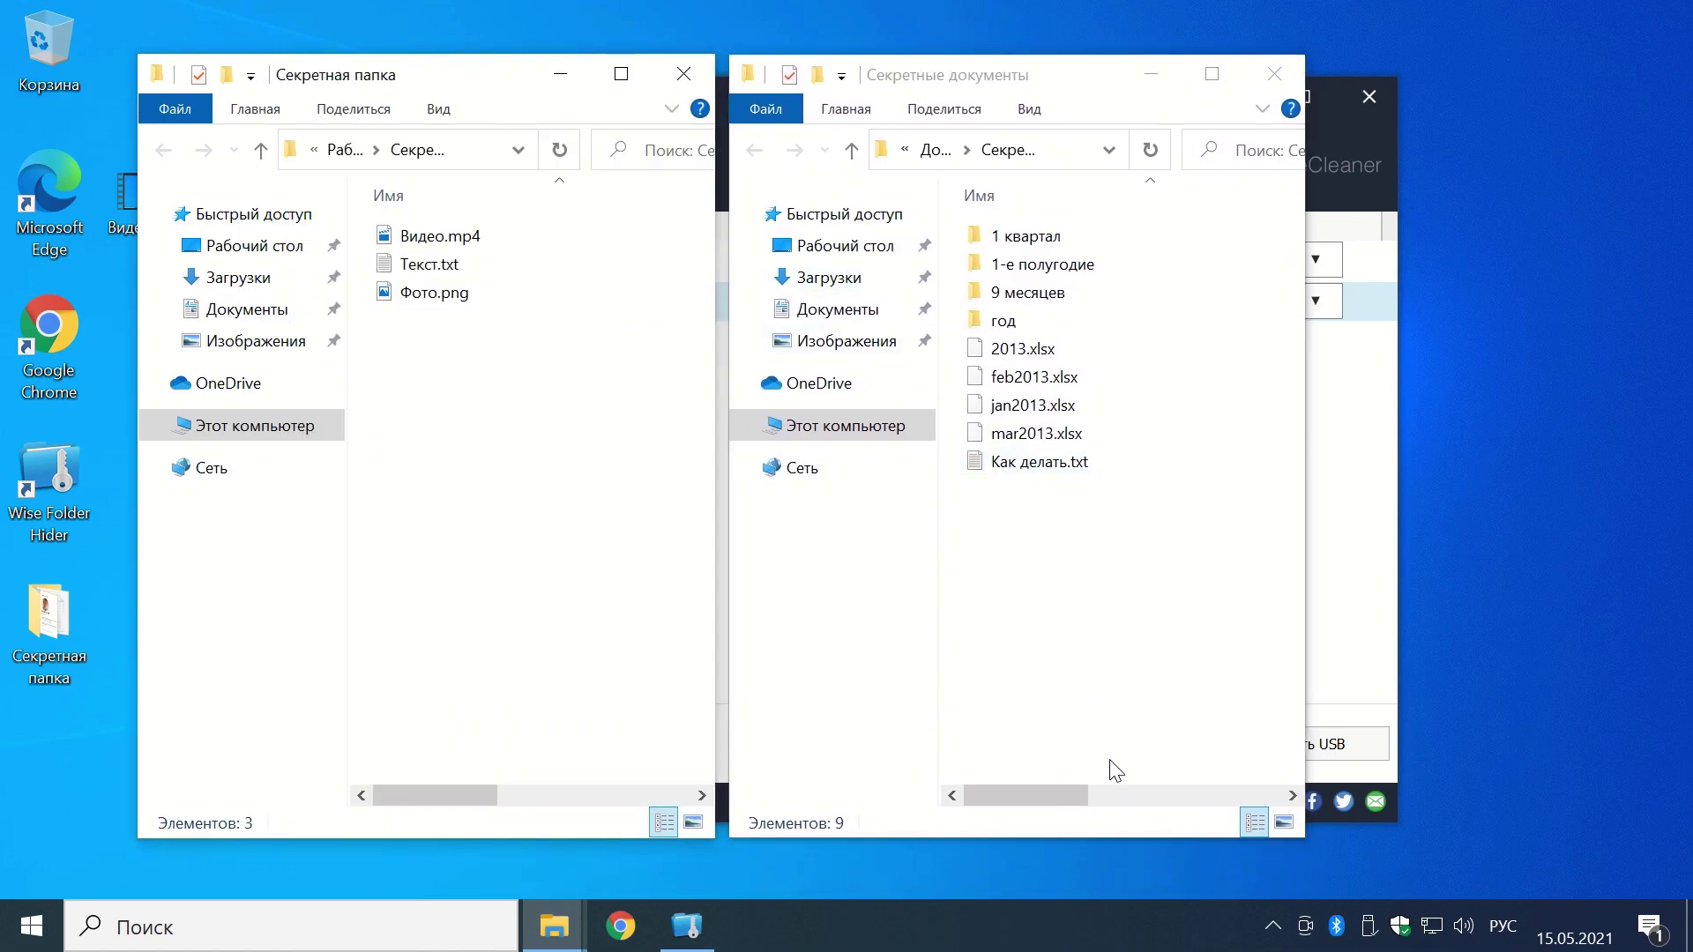
click(1359, 626)
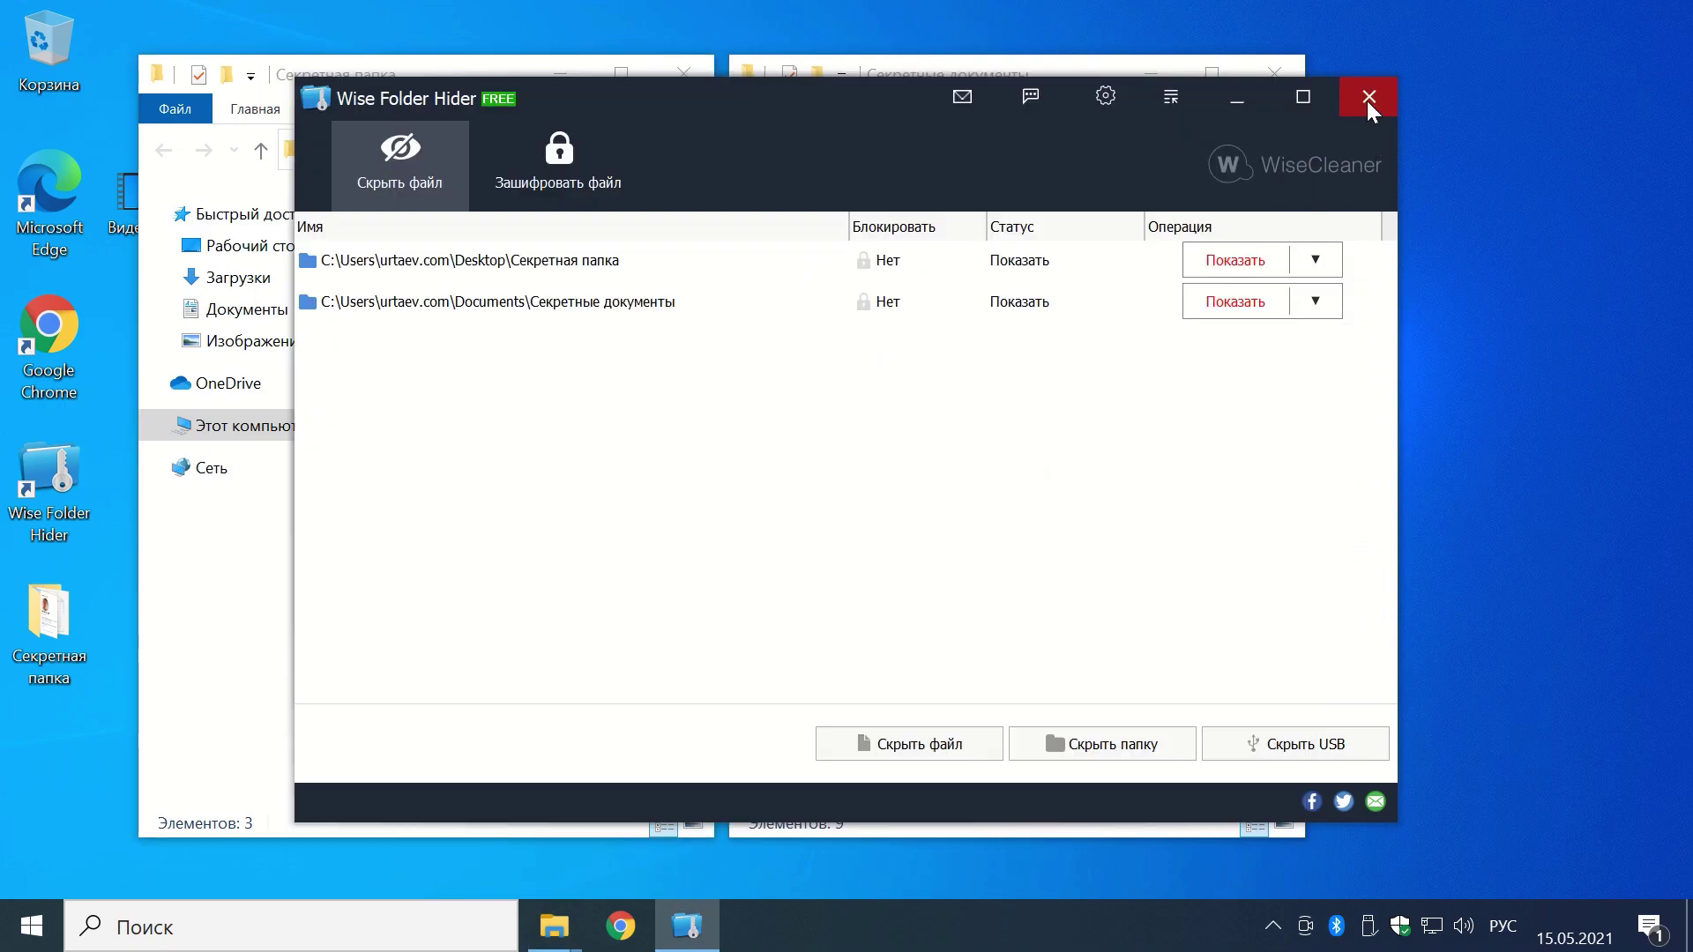
Step: Close Wise Folder Hider and browse the right-hand Explorer window to Документы
click(1368, 99)
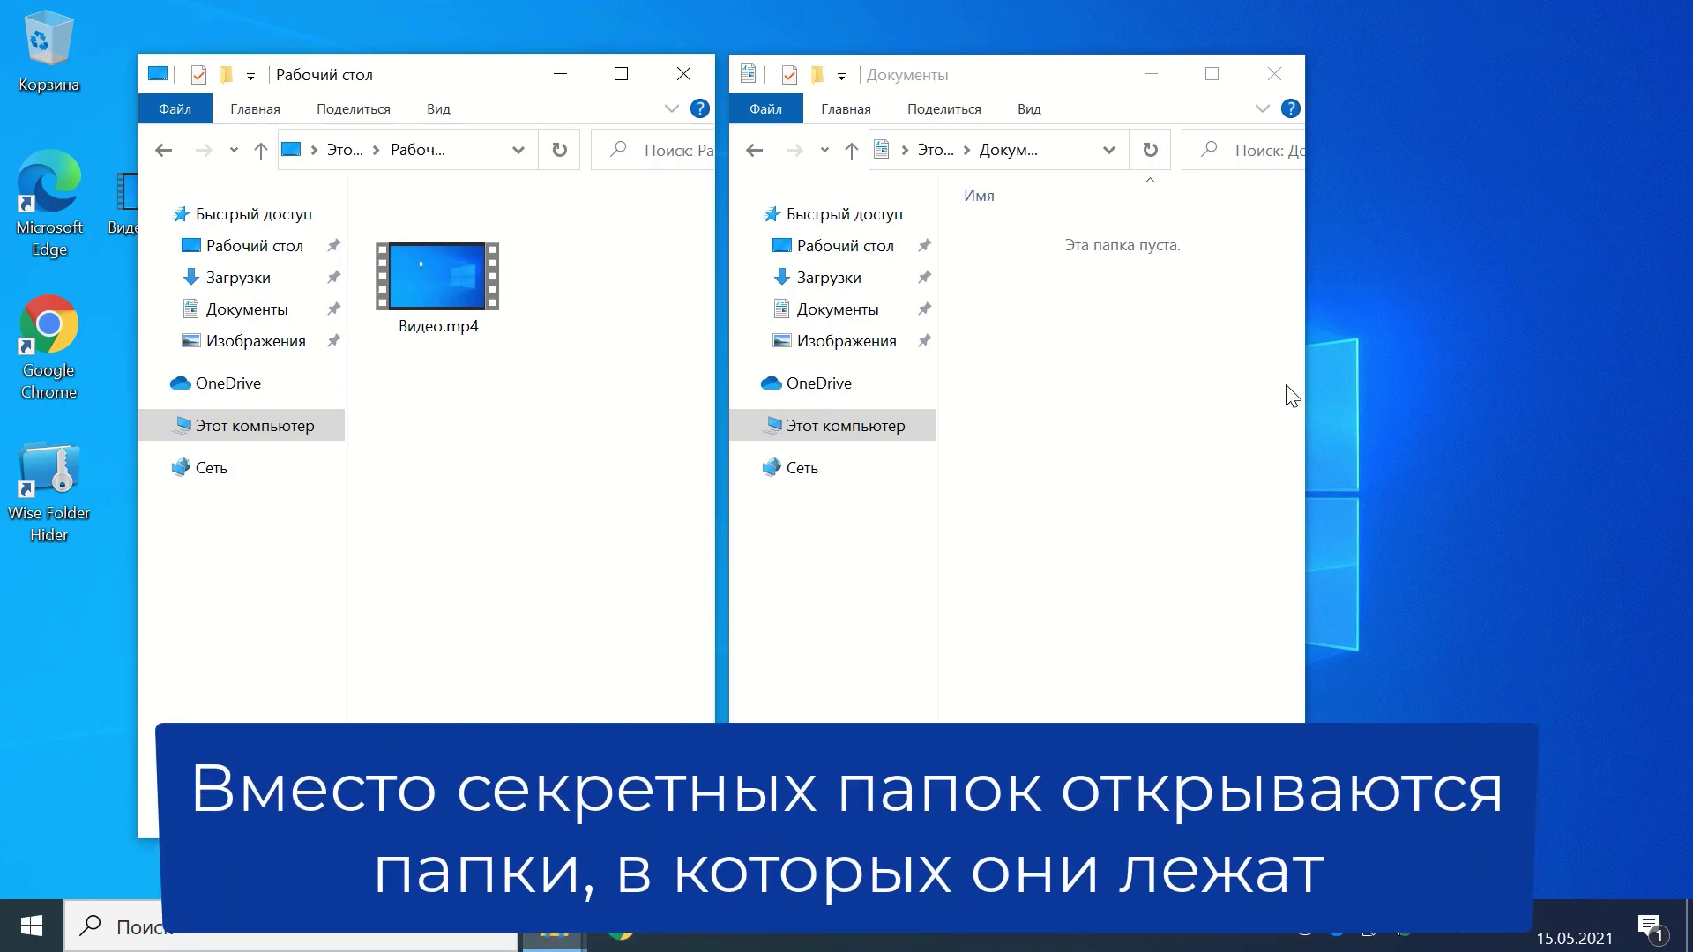
click(964, 151)
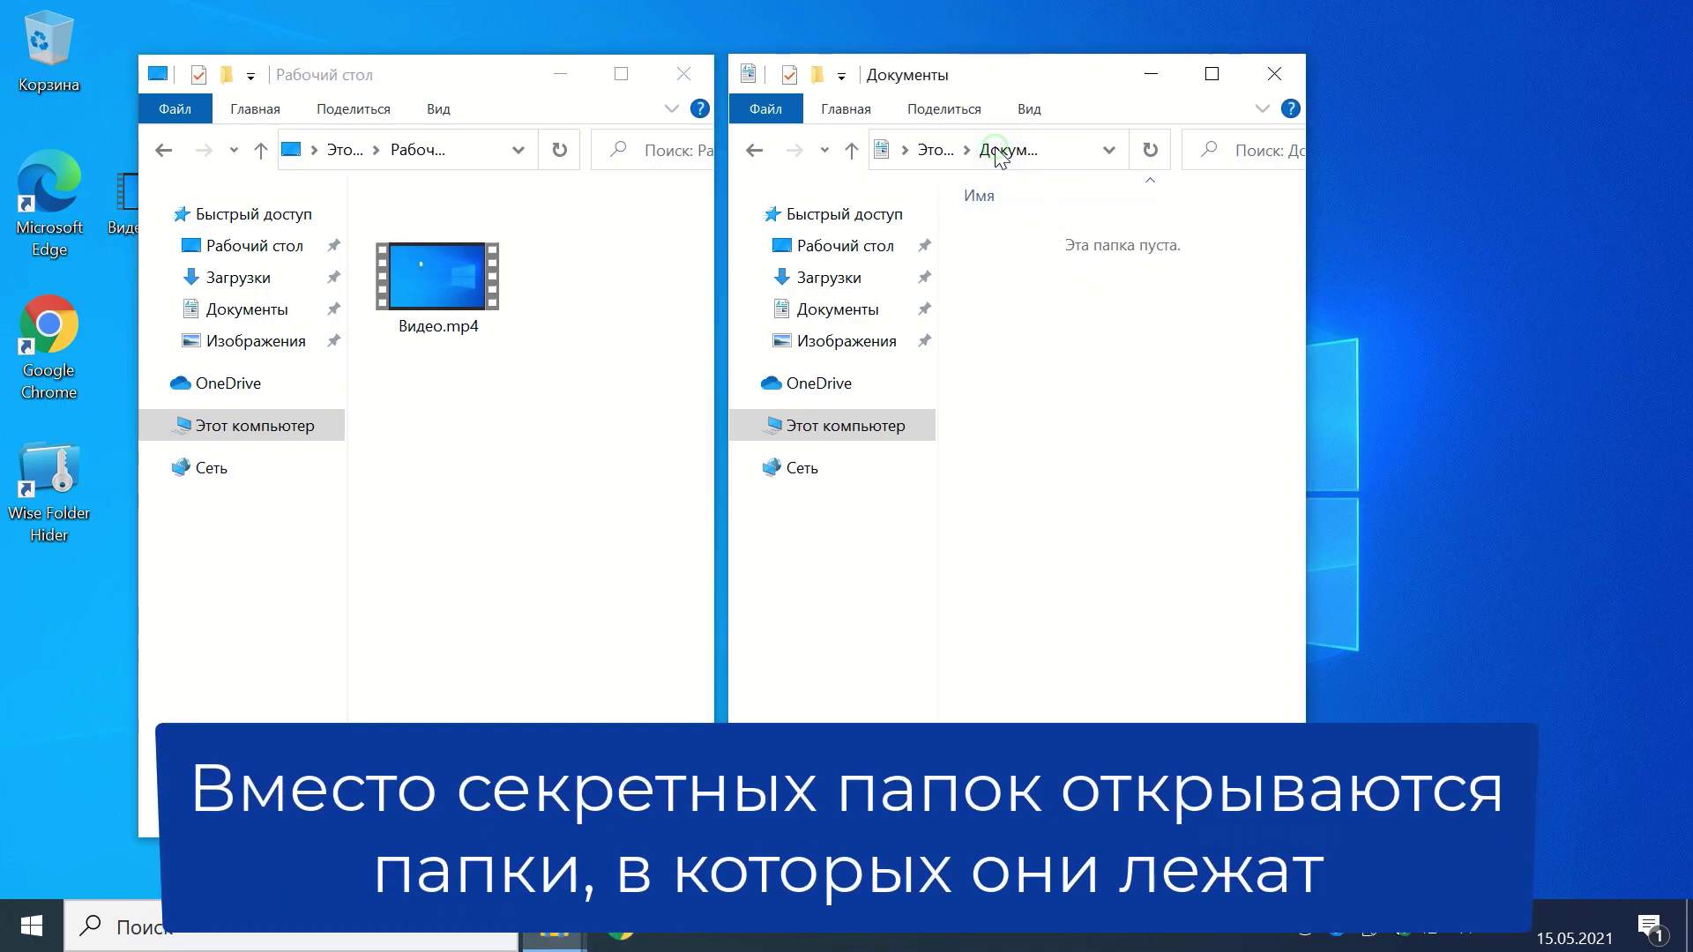
click(938, 151)
double_click(1040, 313)
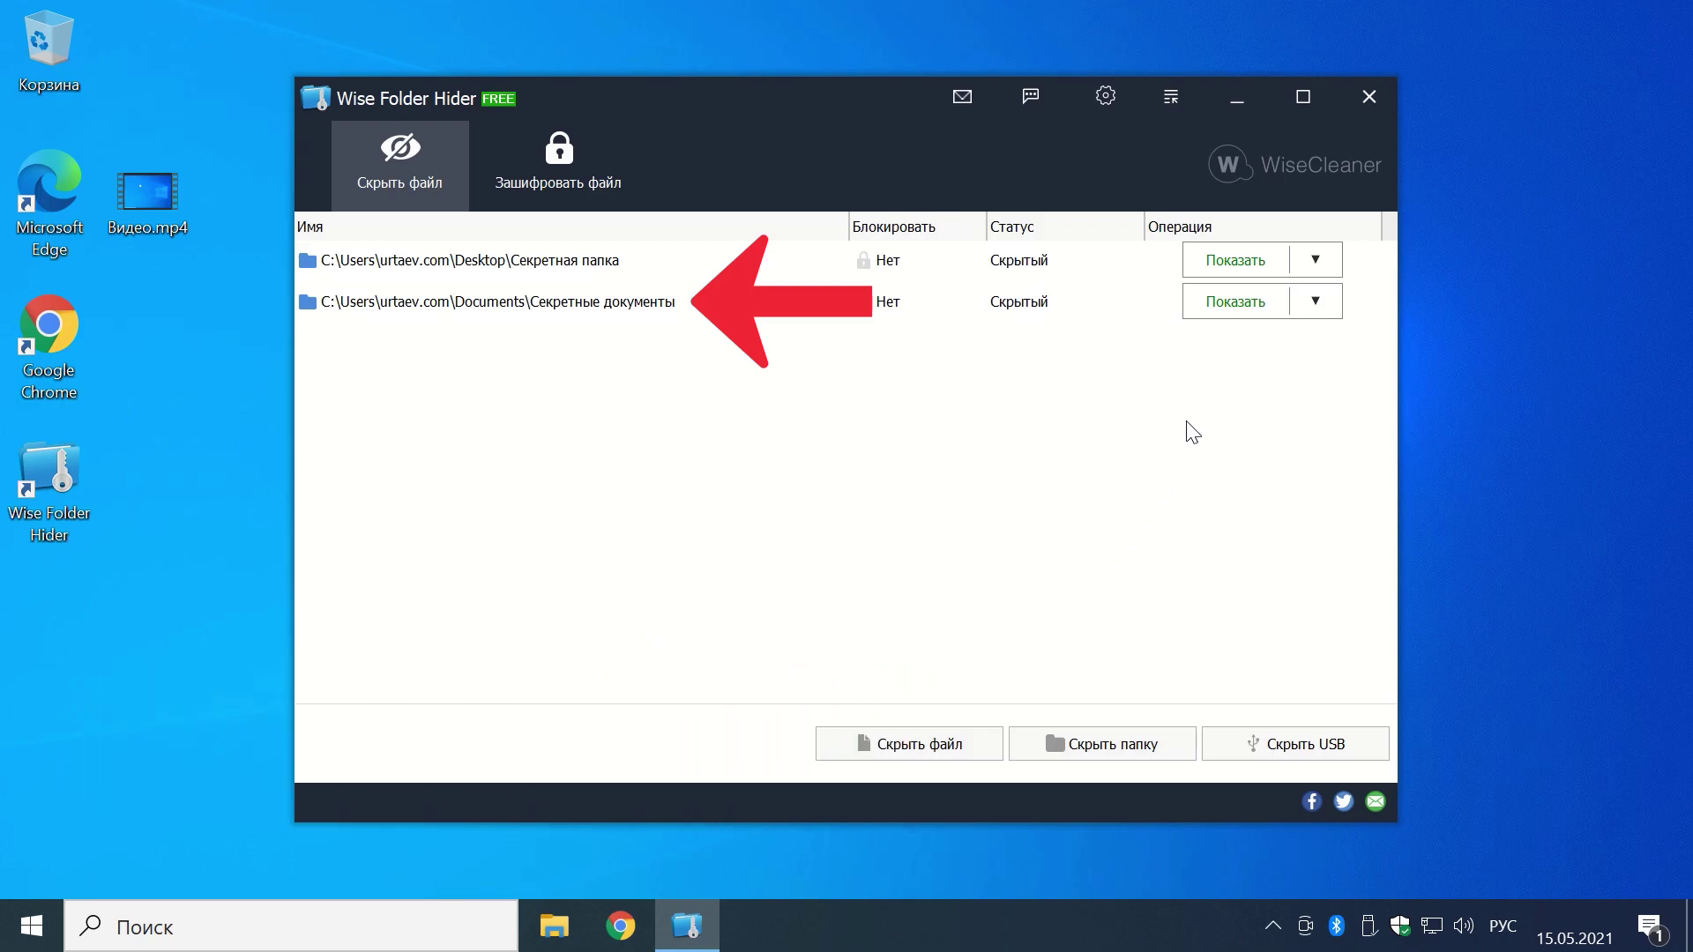
Step: Set a folder password on Секретные документы, then close Wise Folder Hider
click(1314, 304)
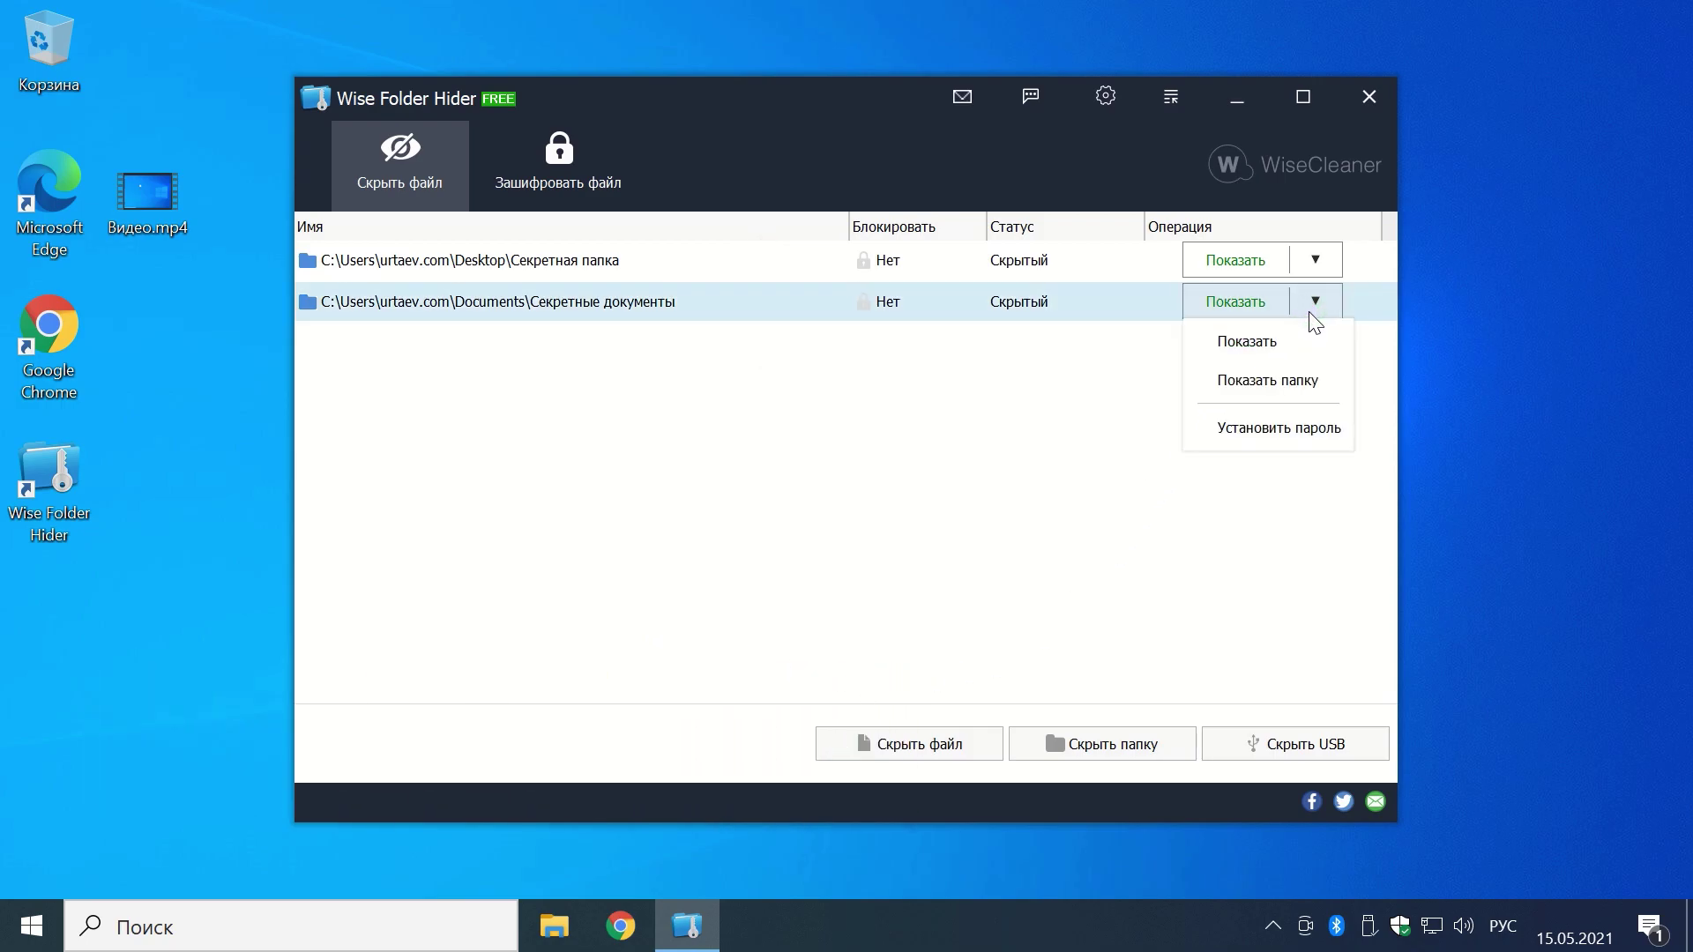
click(1303, 432)
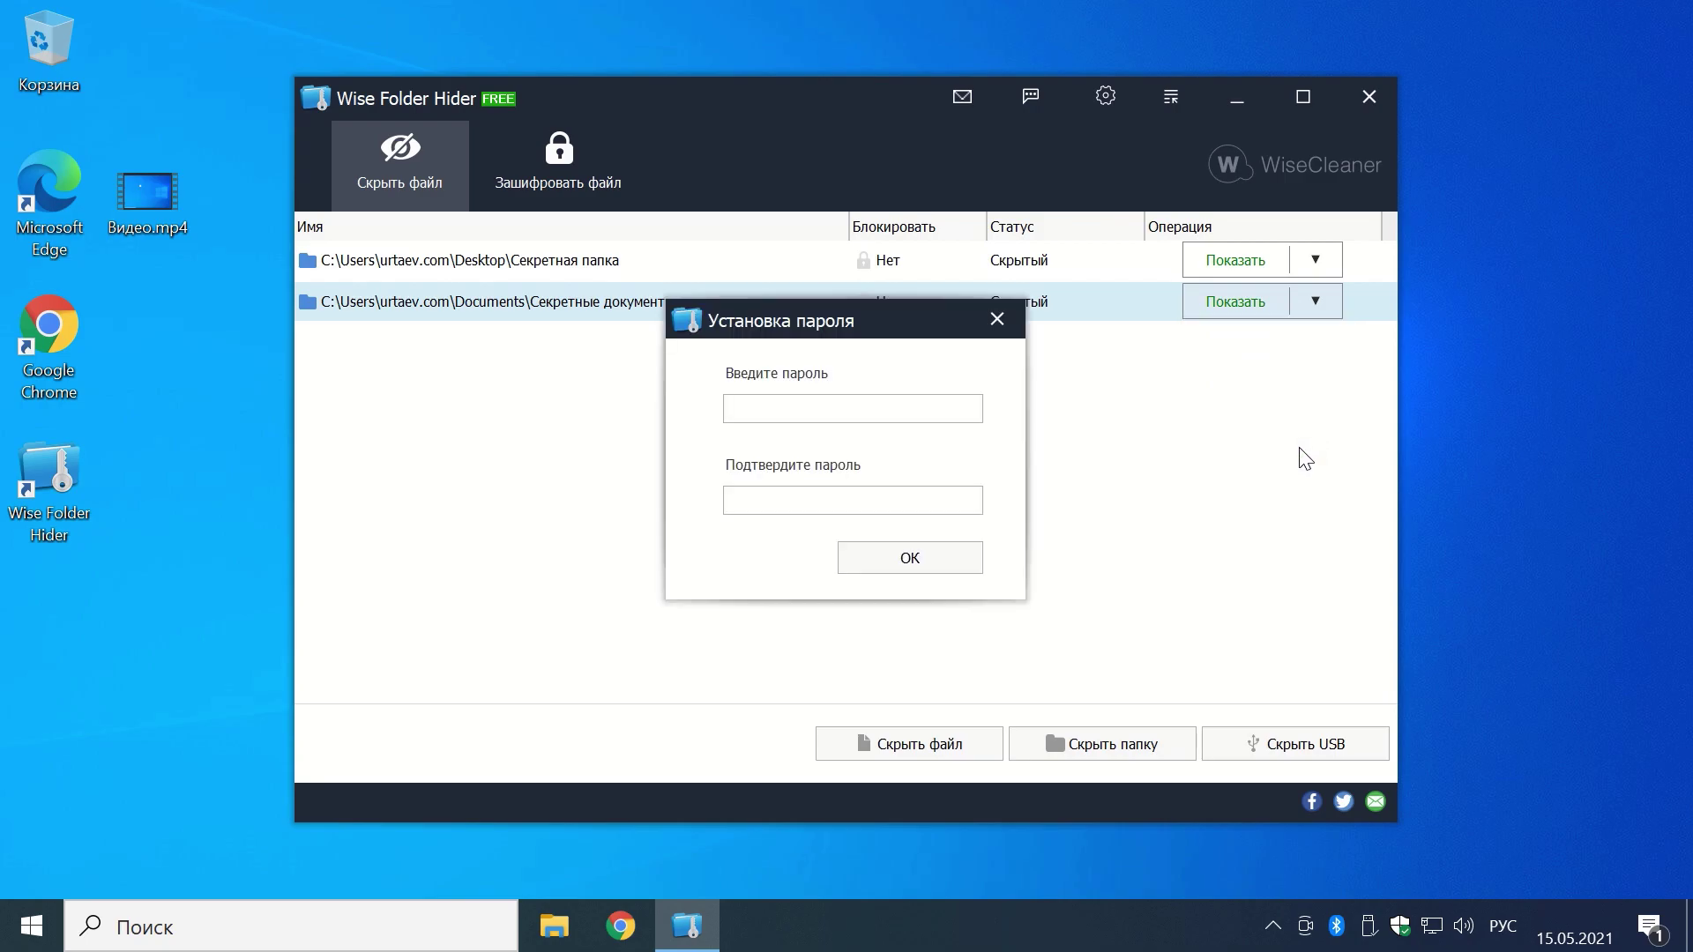
click(801, 411)
text(1234)
click(744, 491)
text(1234)
click(877, 578)
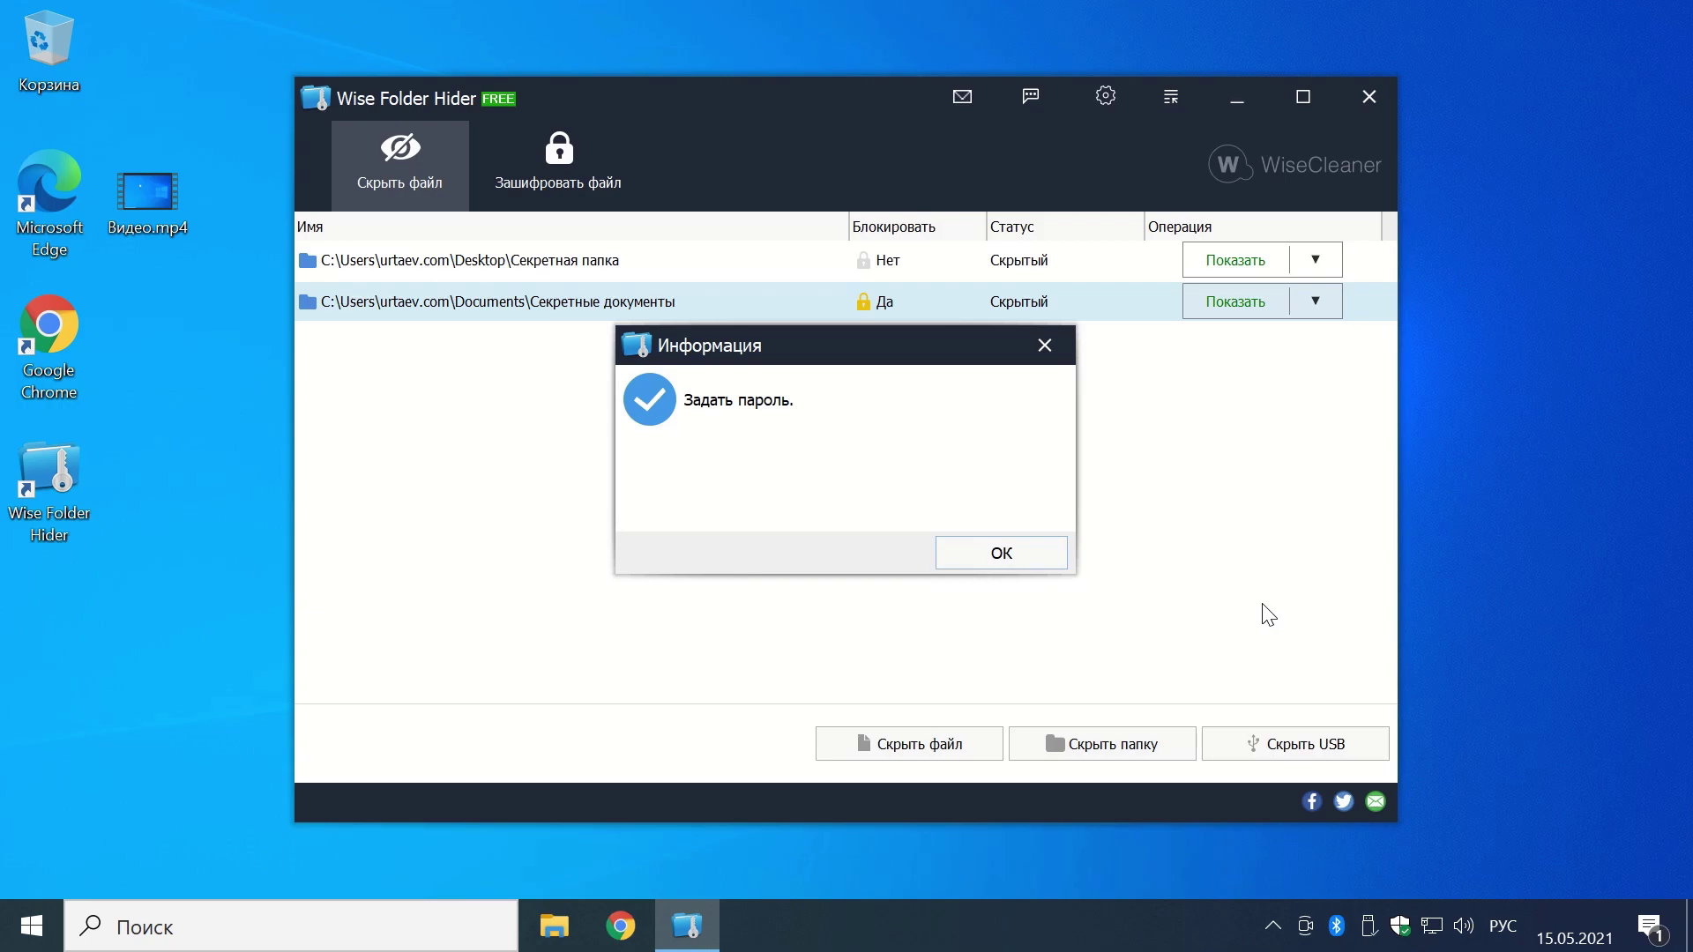
click(1045, 554)
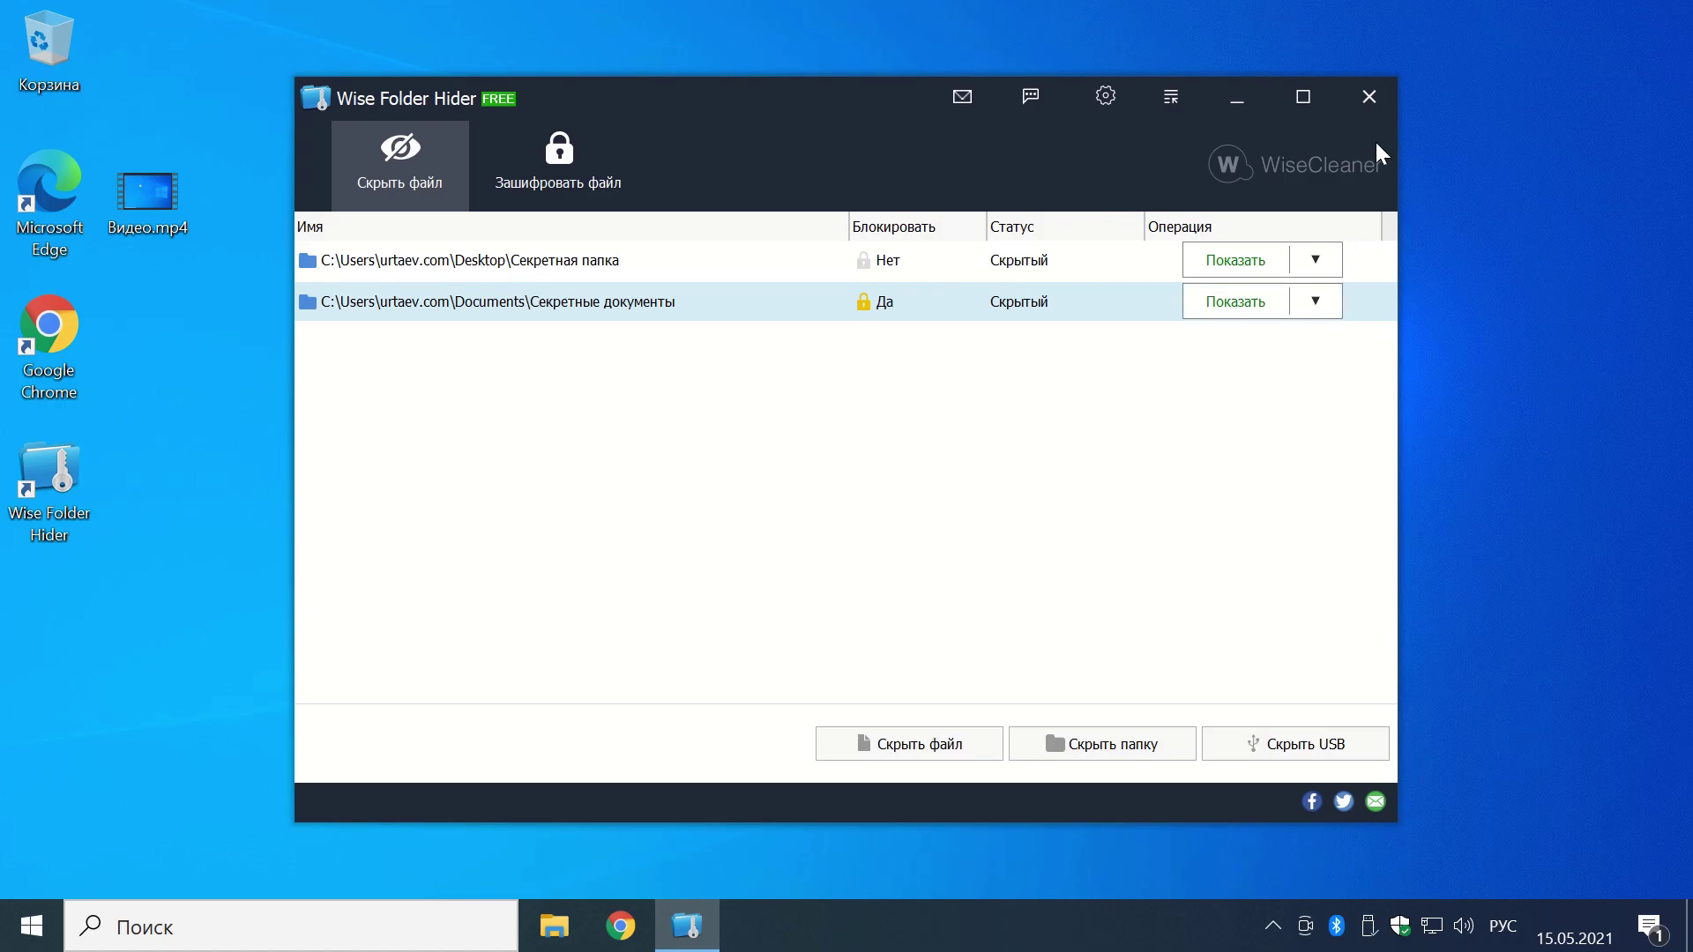
click(1368, 98)
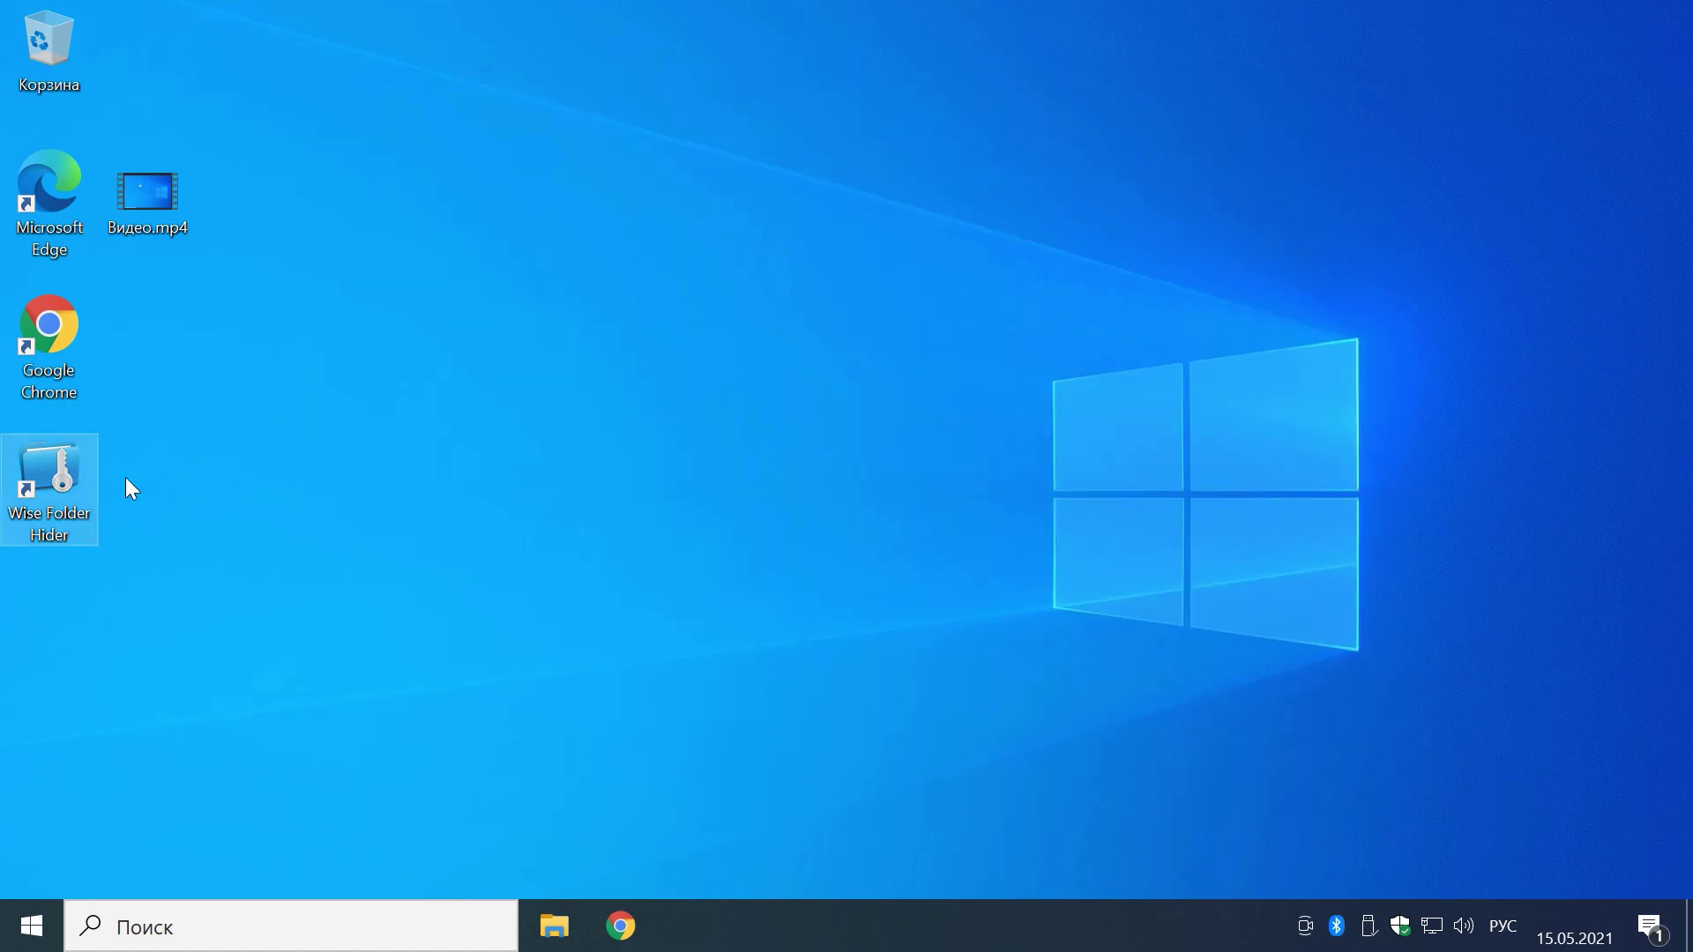
Step: Relaunch Wise Folder Hider from the desktop shortcut and log in with the password
double_click(63, 483)
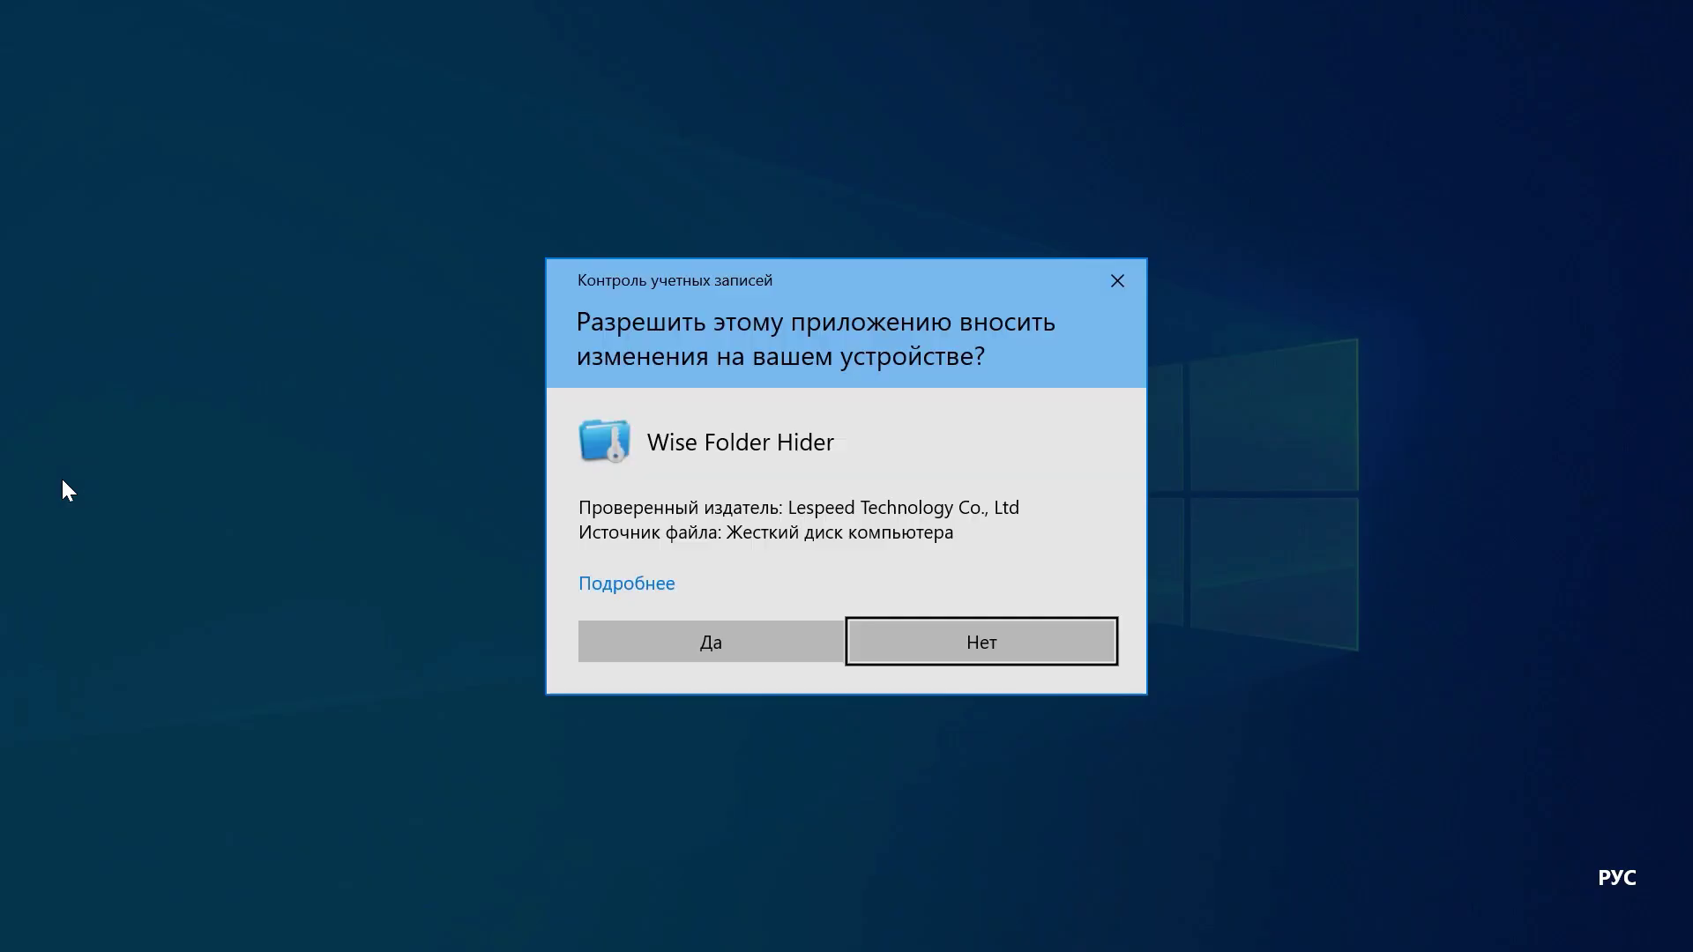
click(731, 649)
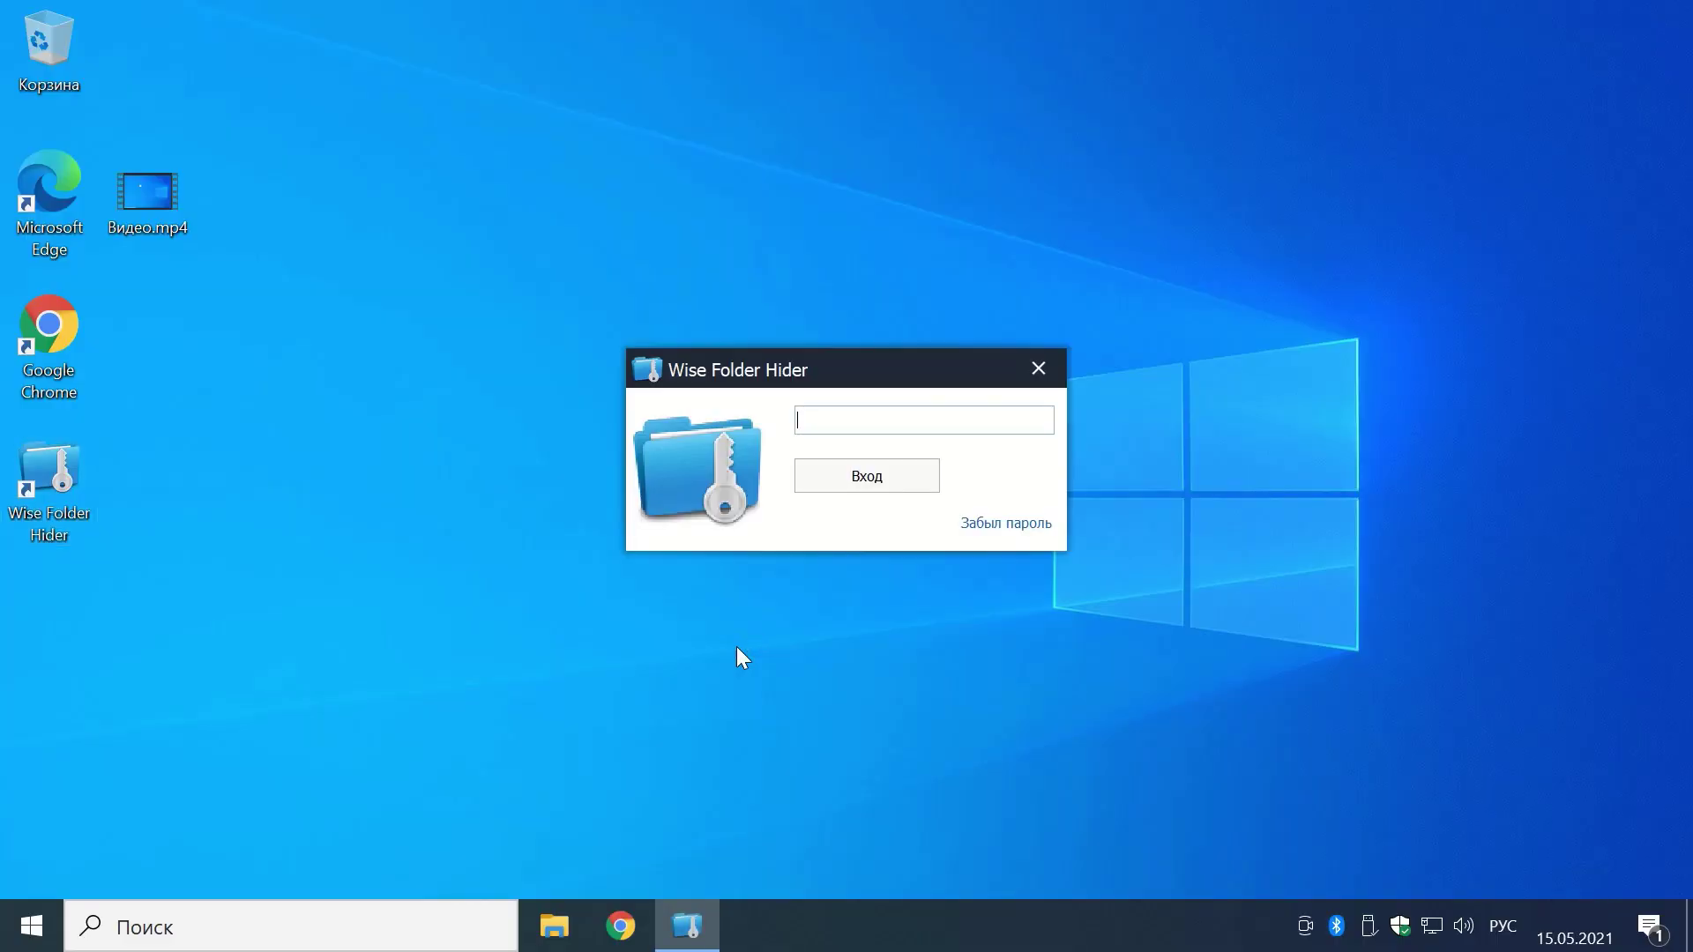
text(1234)
key(Return)
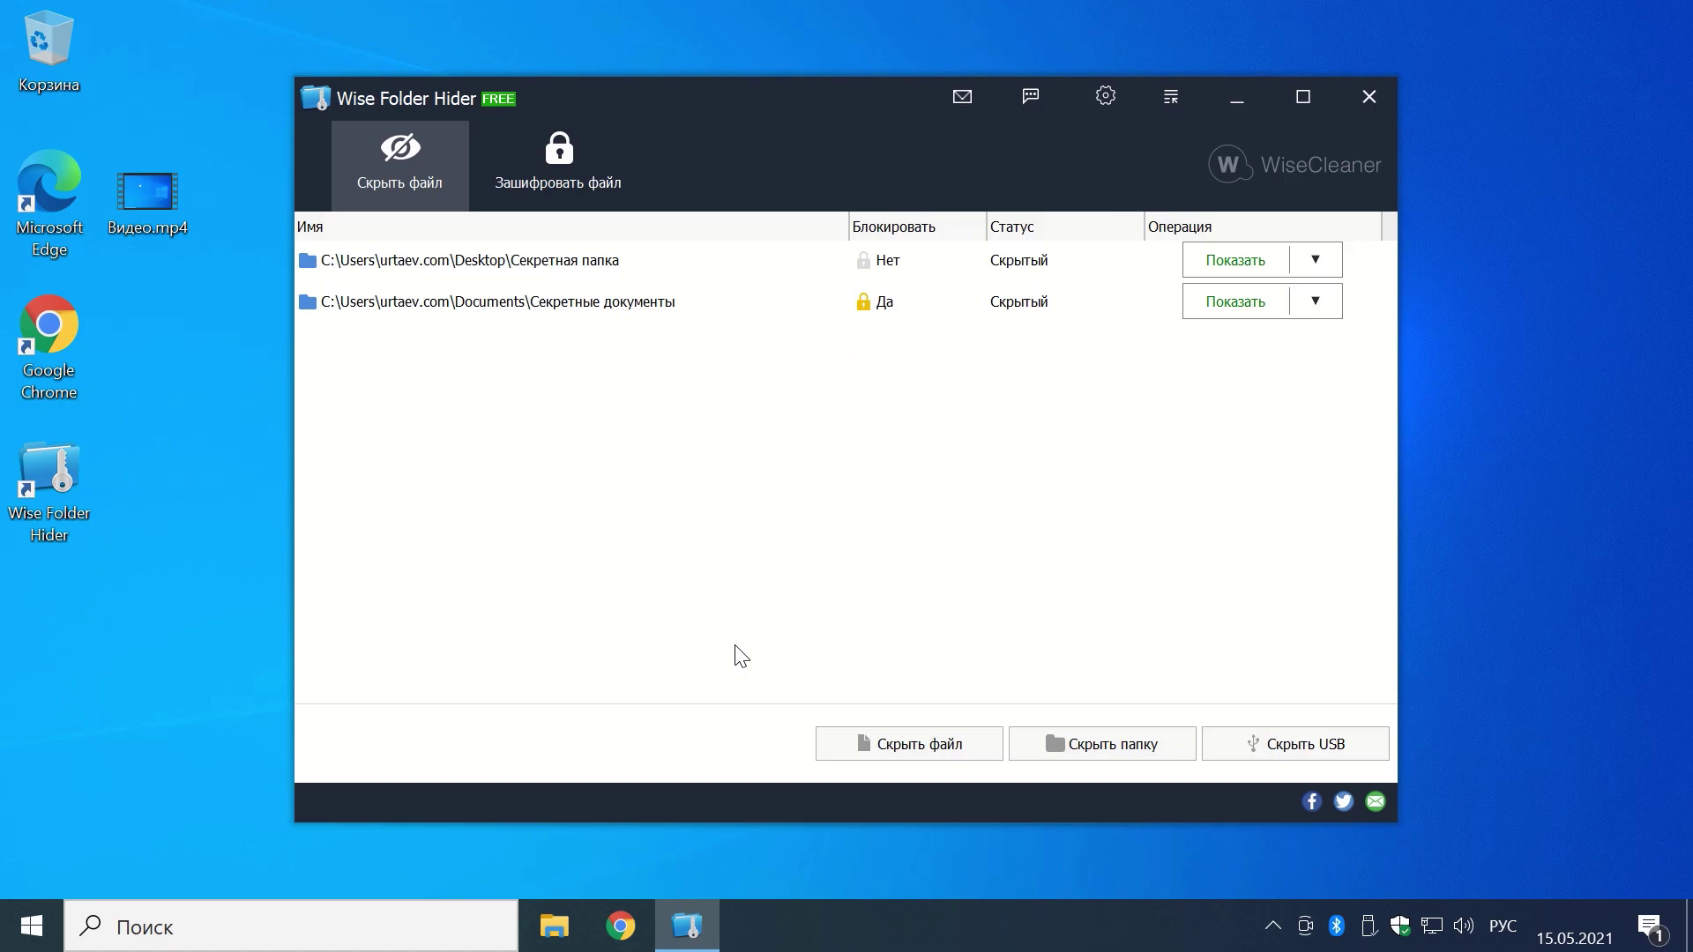
Step: Unhide Секретная папка and the password-locked Секретные документы, closing each opened window
click(1230, 266)
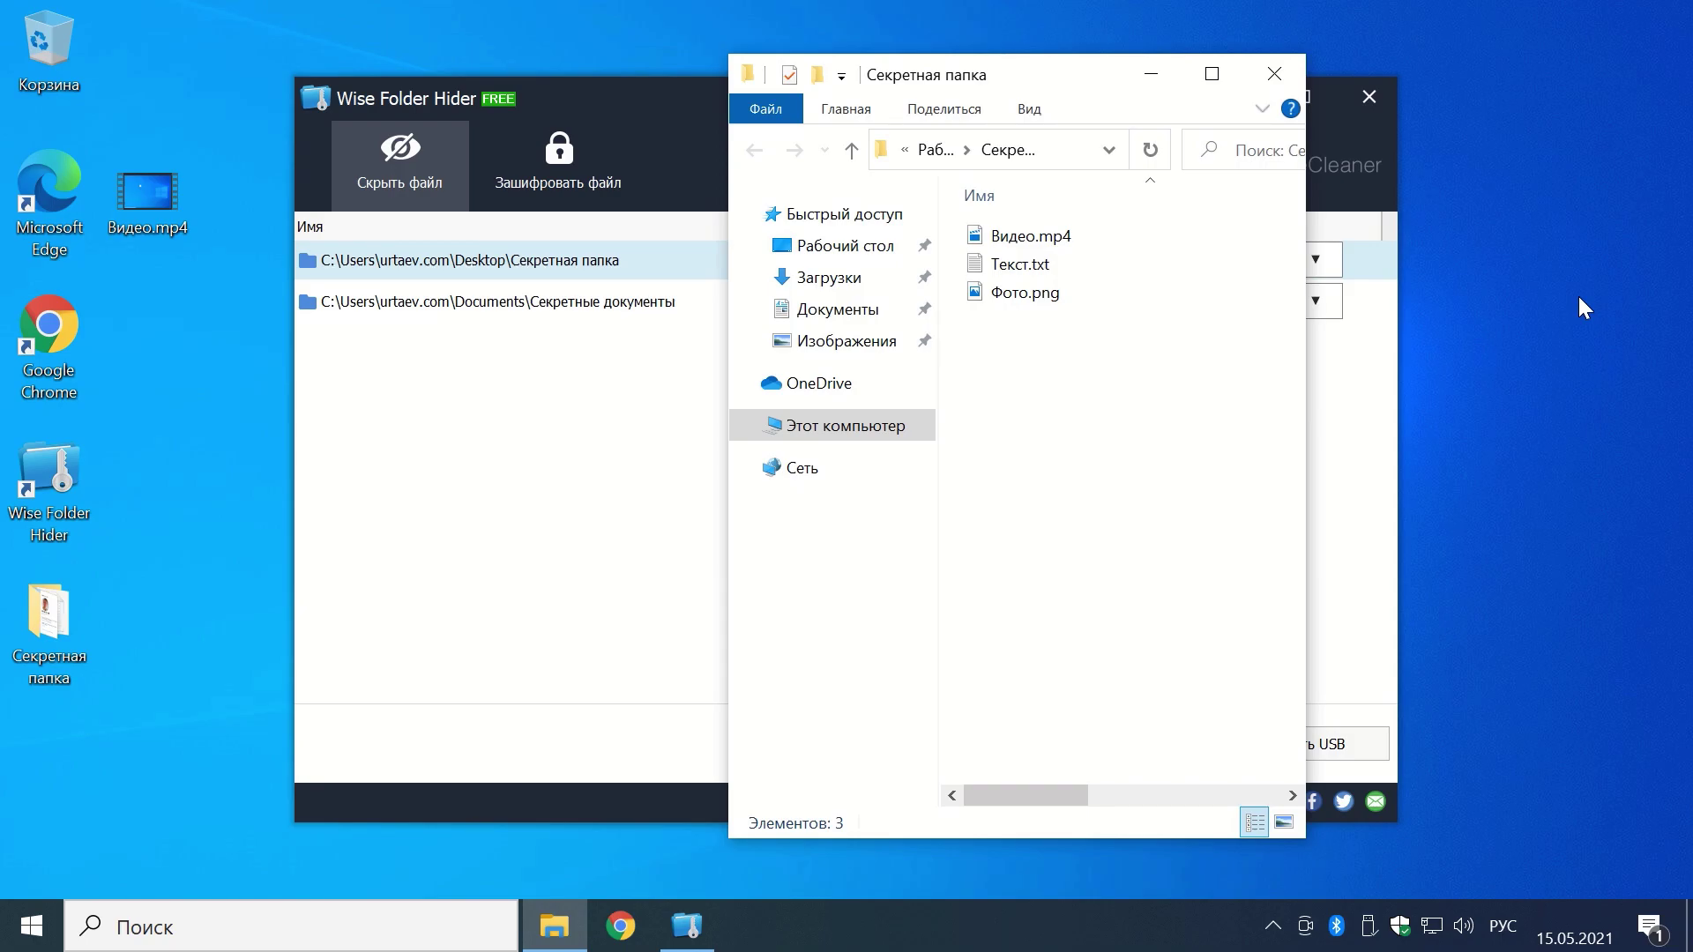
click(1275, 75)
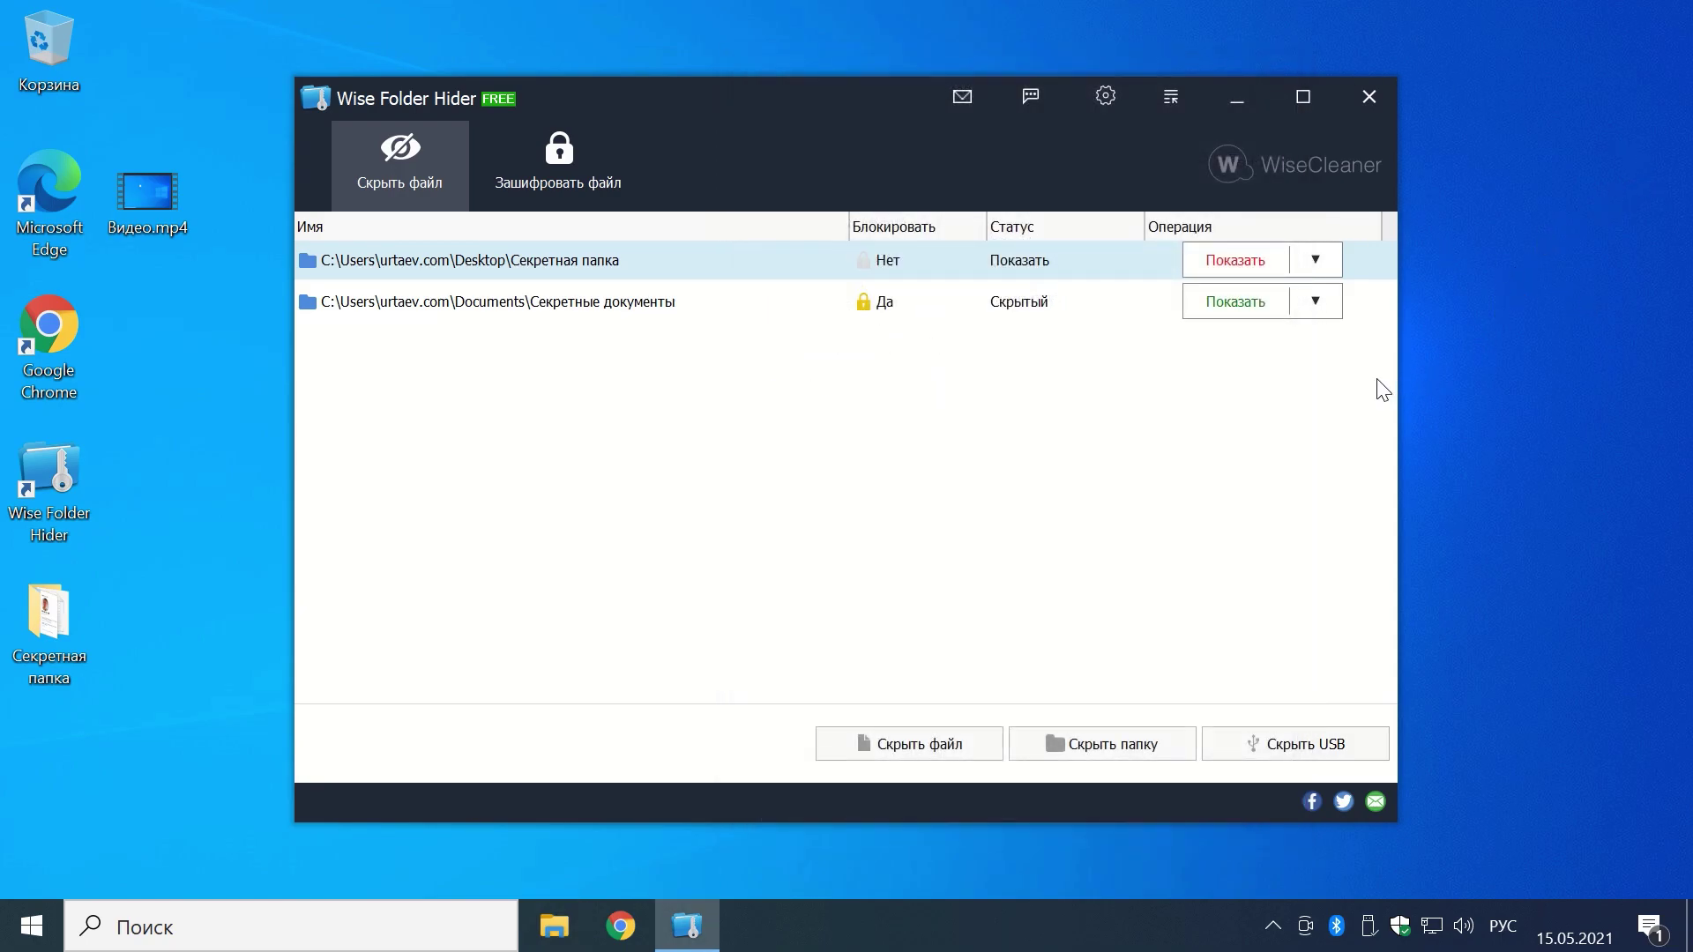
click(1247, 305)
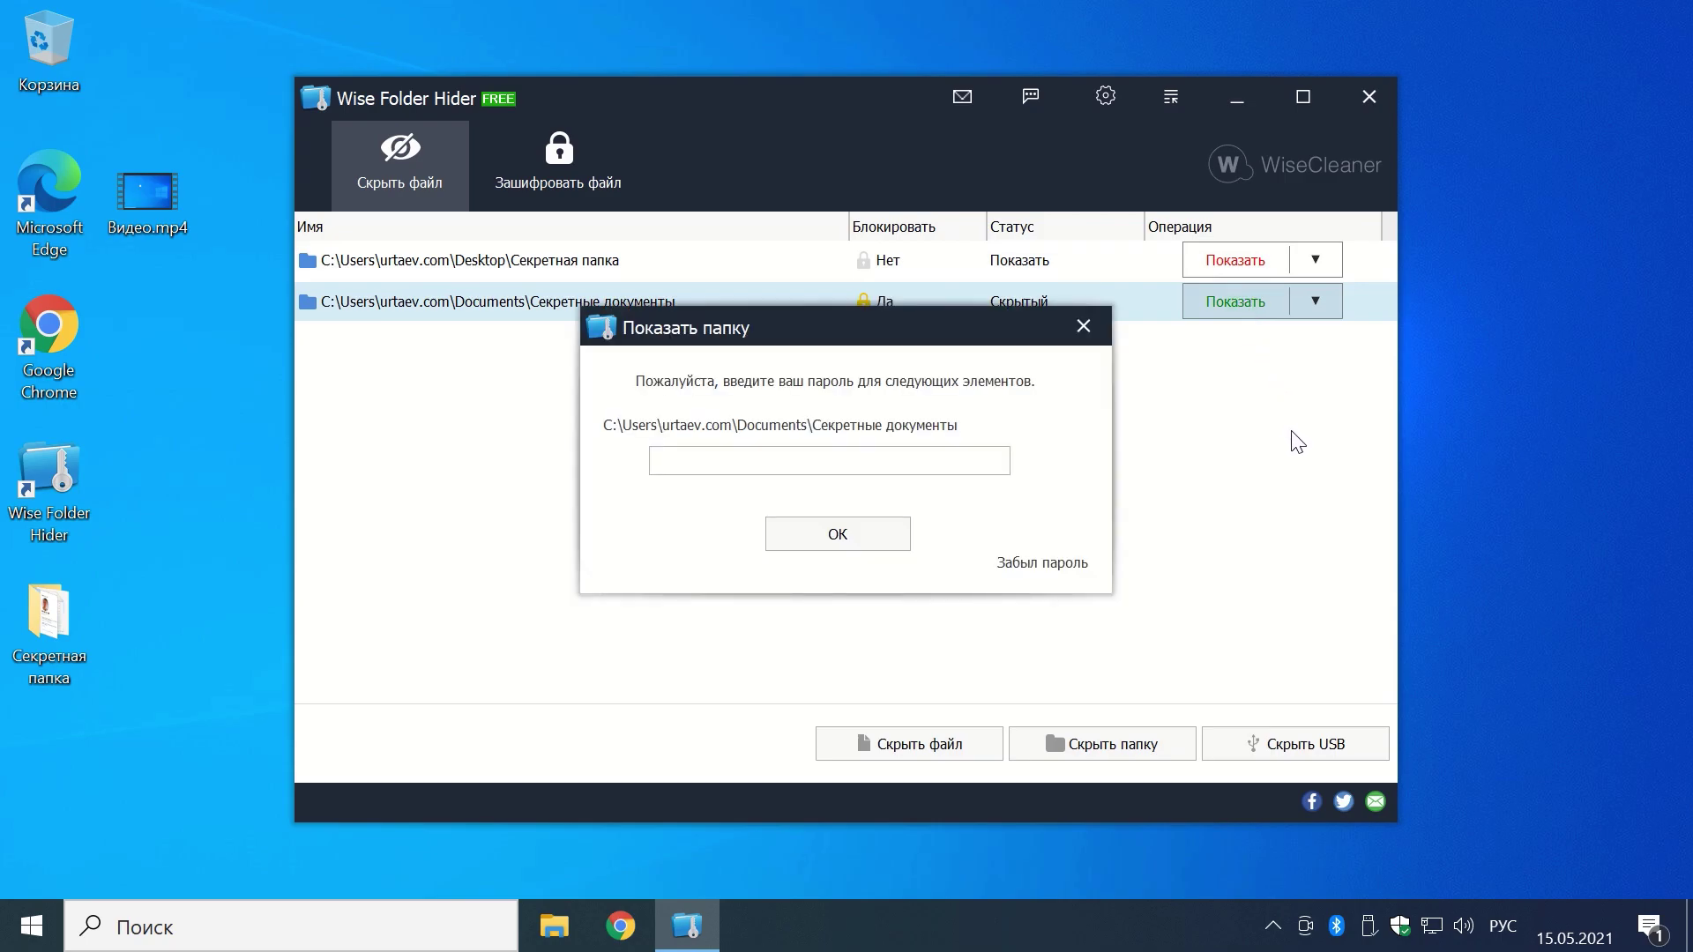
click(710, 467)
text(1234)
click(838, 536)
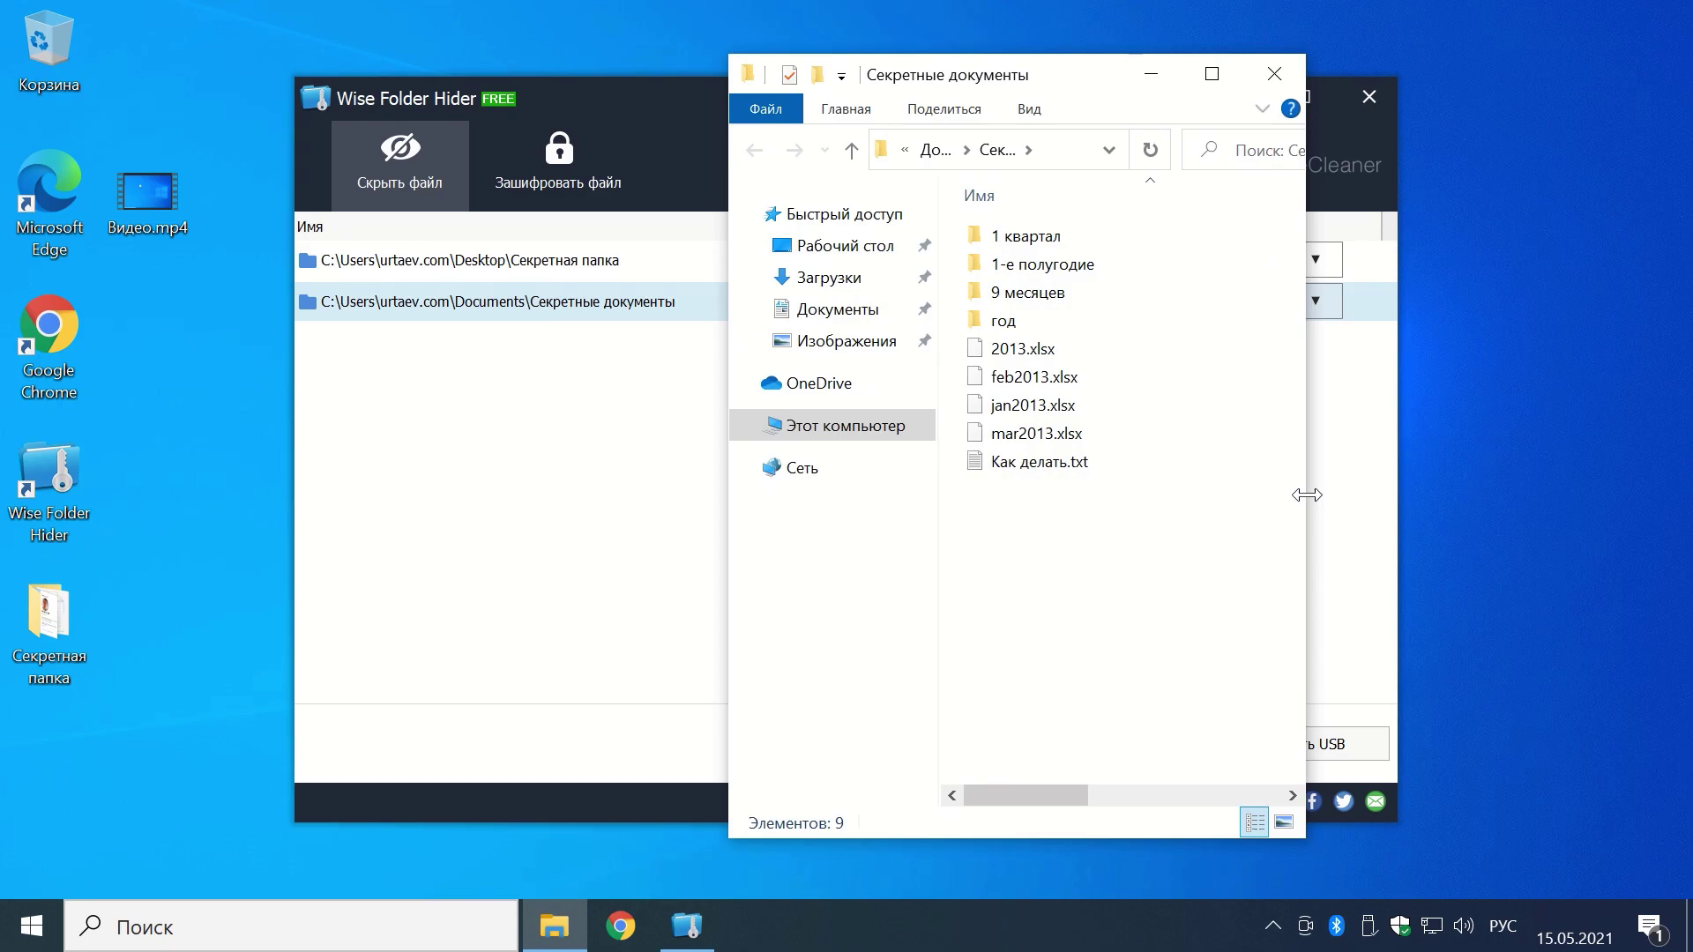
click(1274, 73)
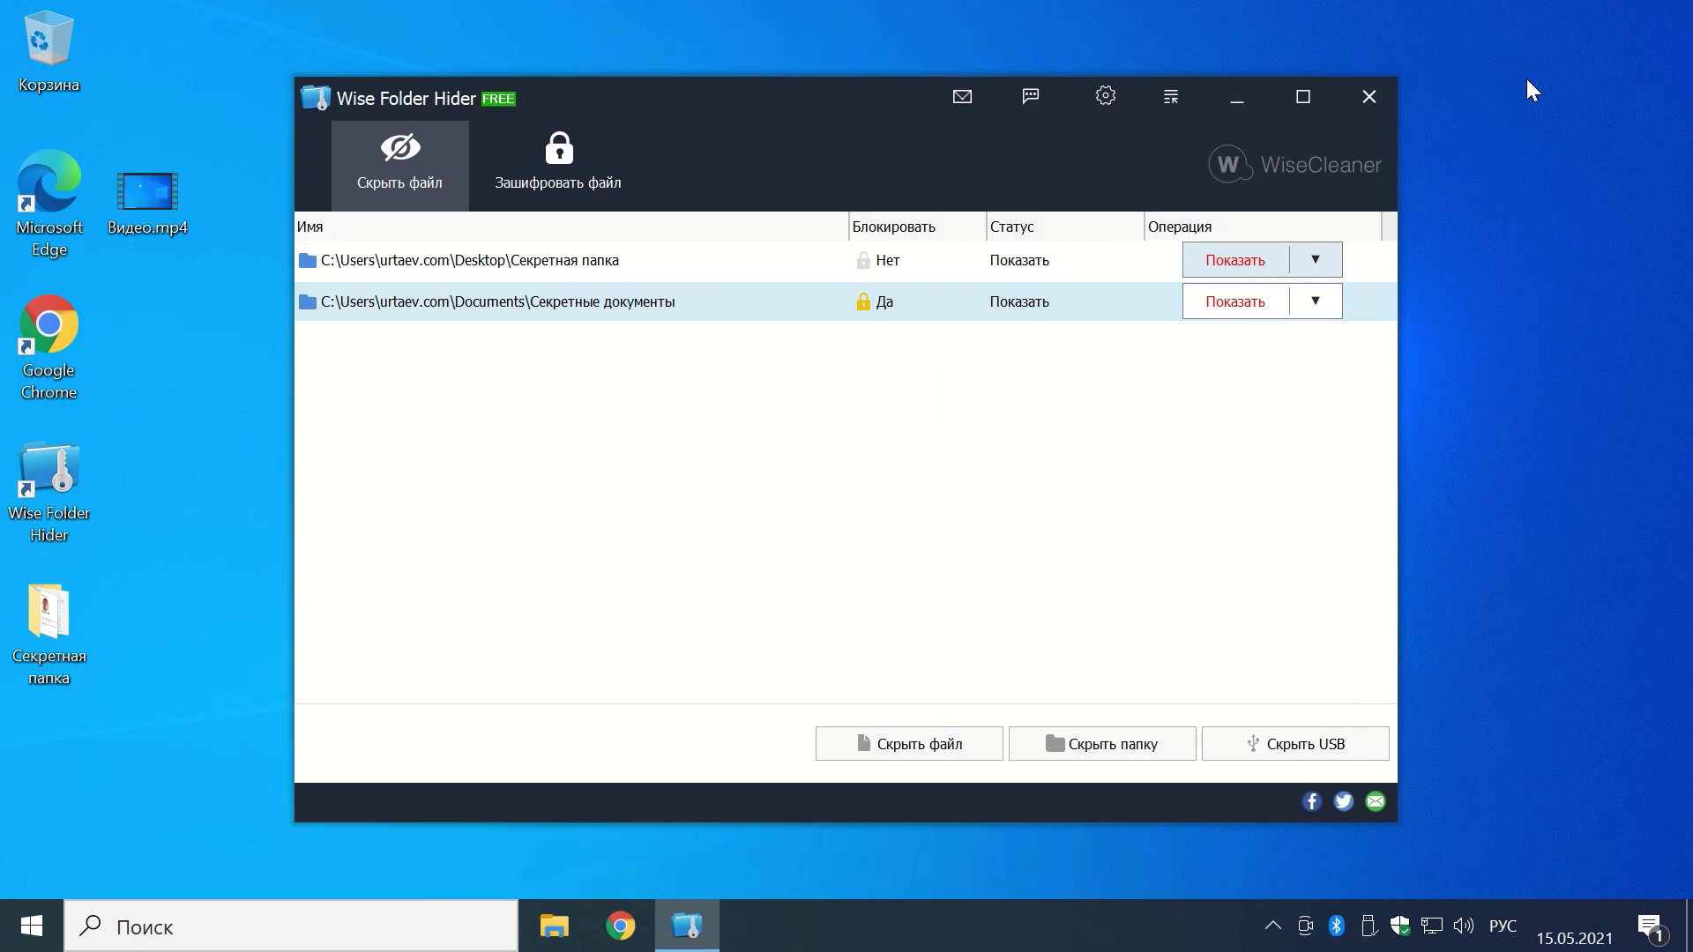
Step: Hide USB drive E:\ without adding a password
click(1289, 744)
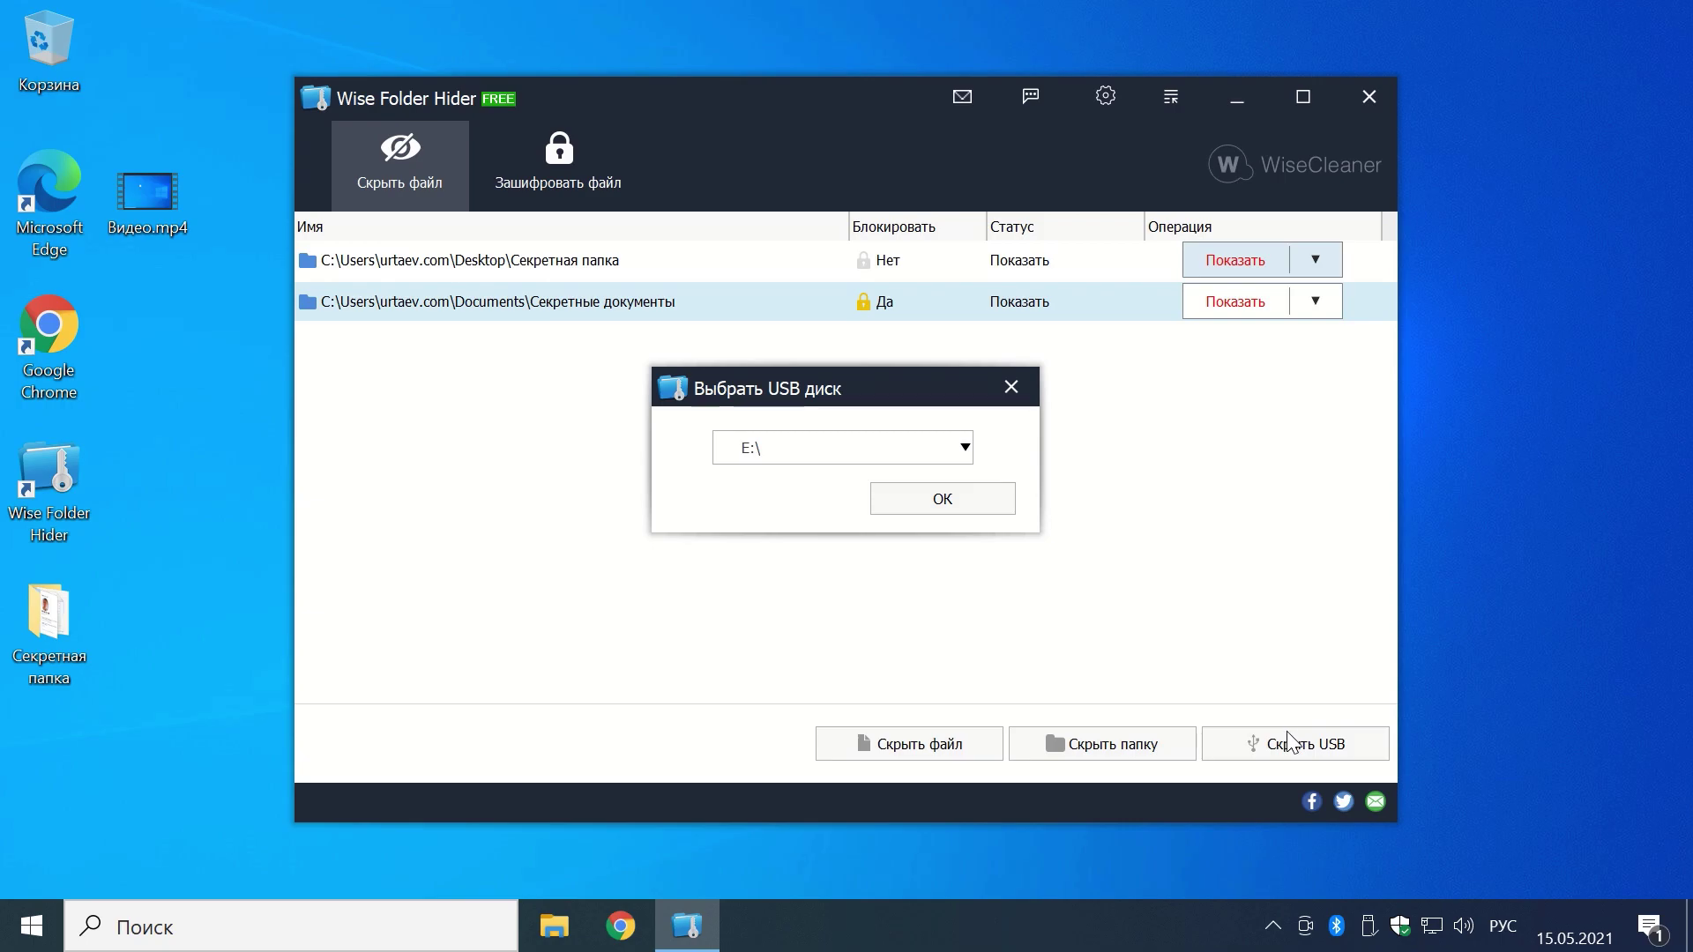
click(965, 448)
click(966, 448)
click(970, 494)
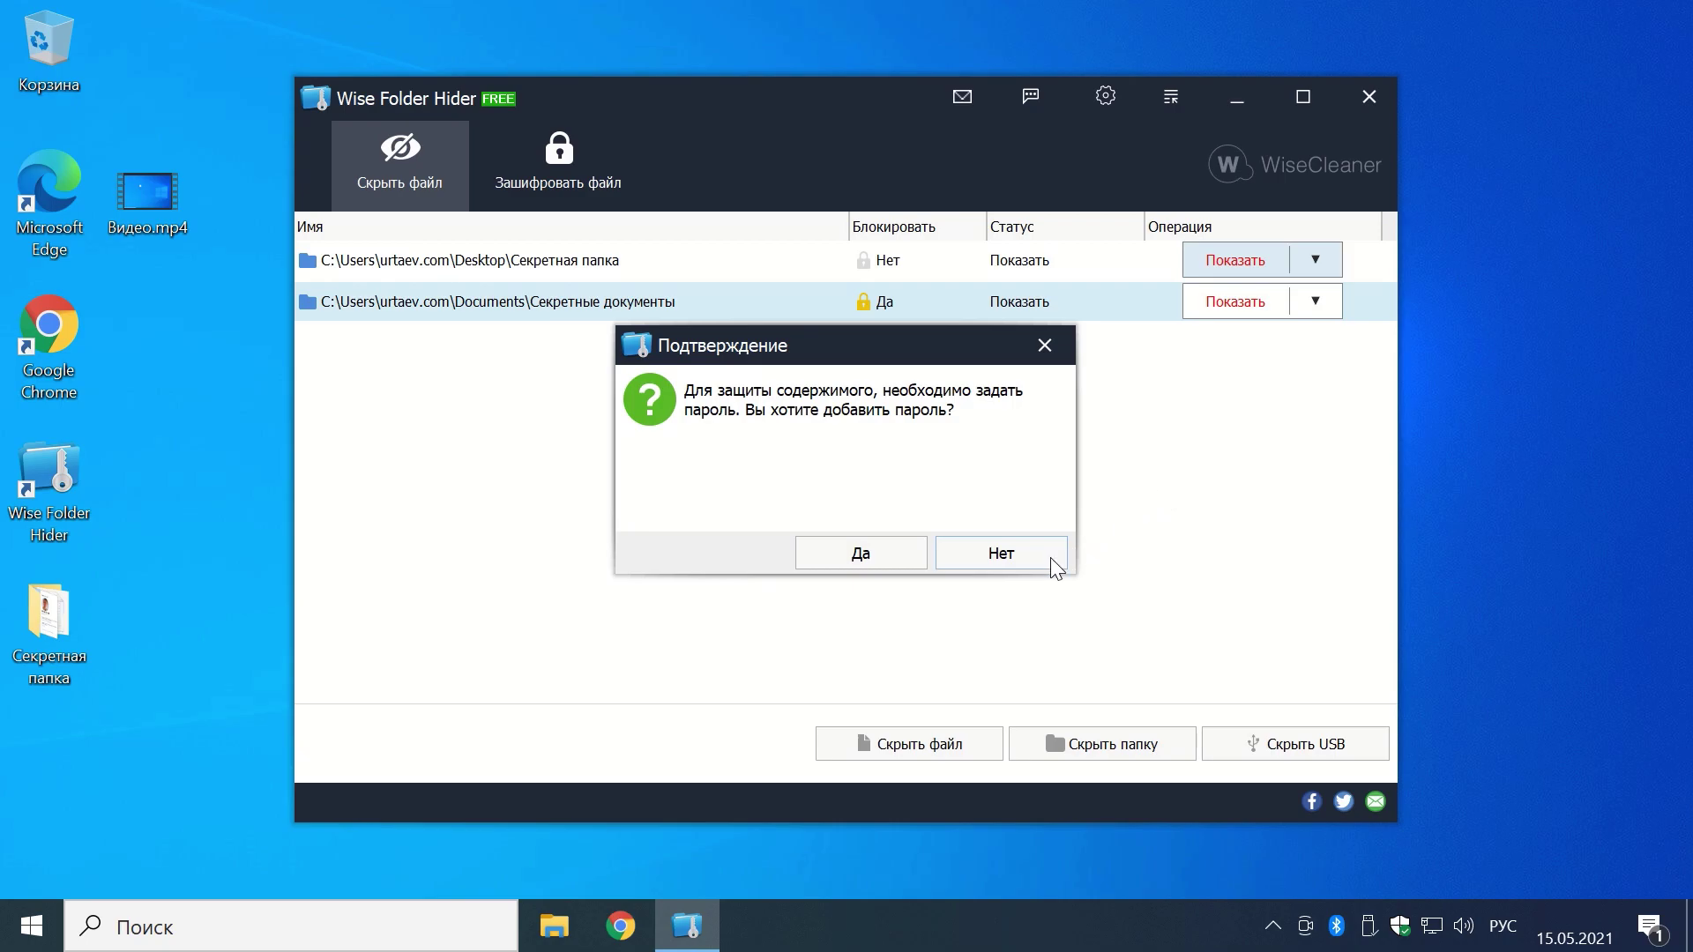
click(999, 555)
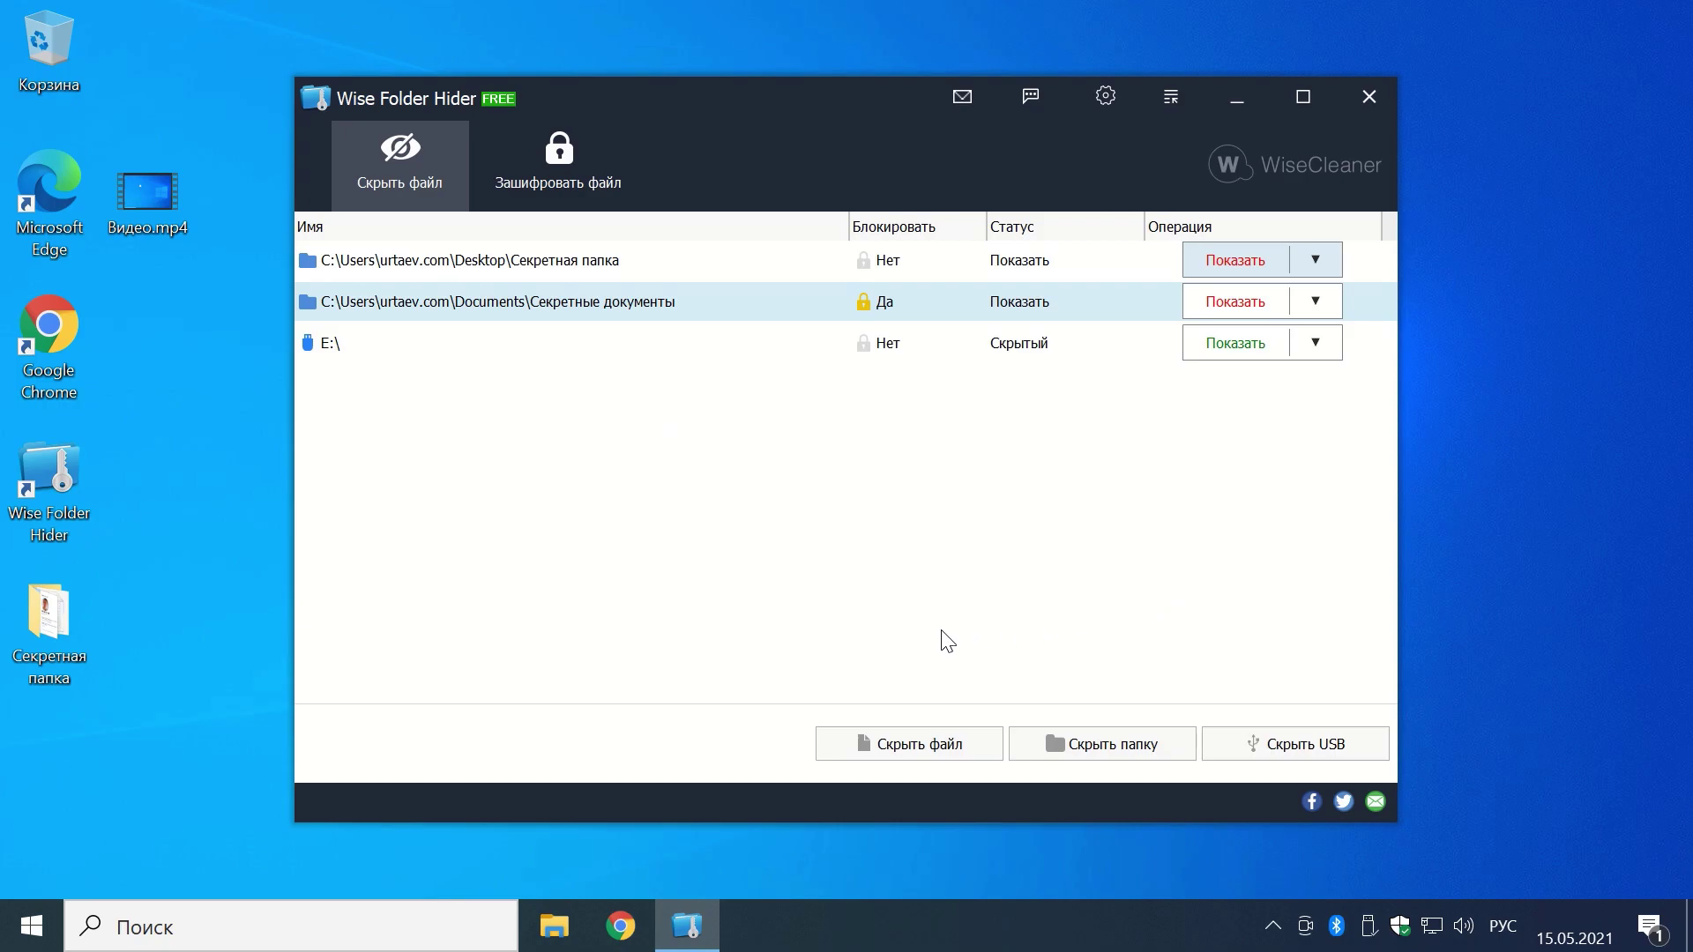
click(547, 928)
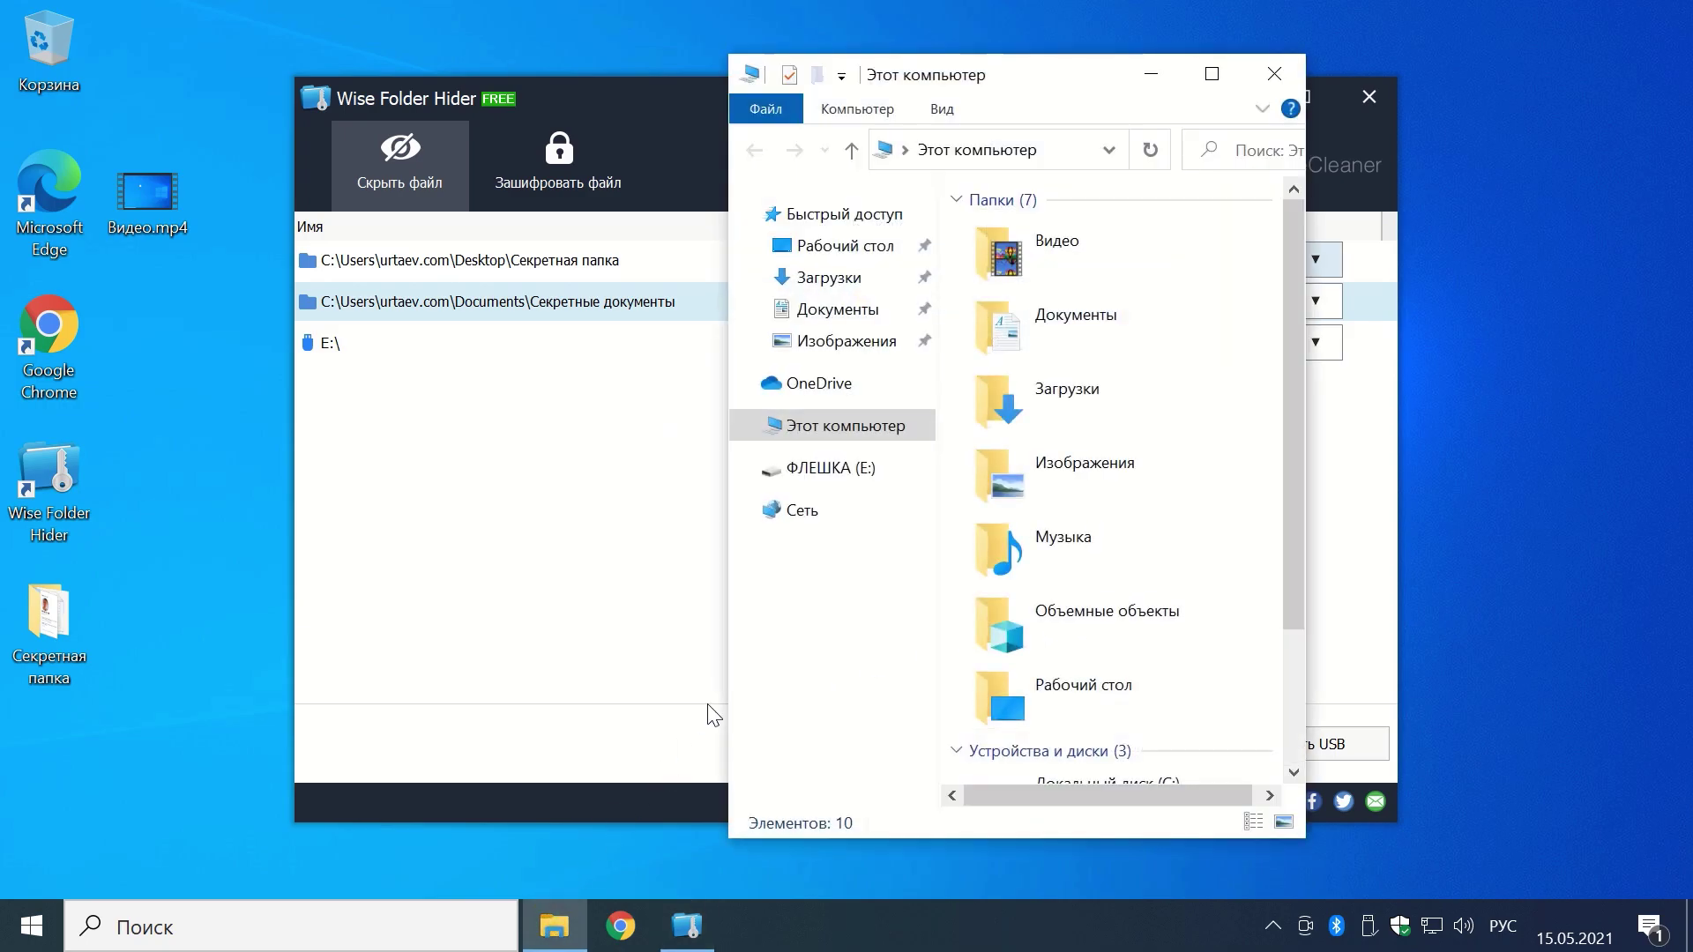
click(854, 483)
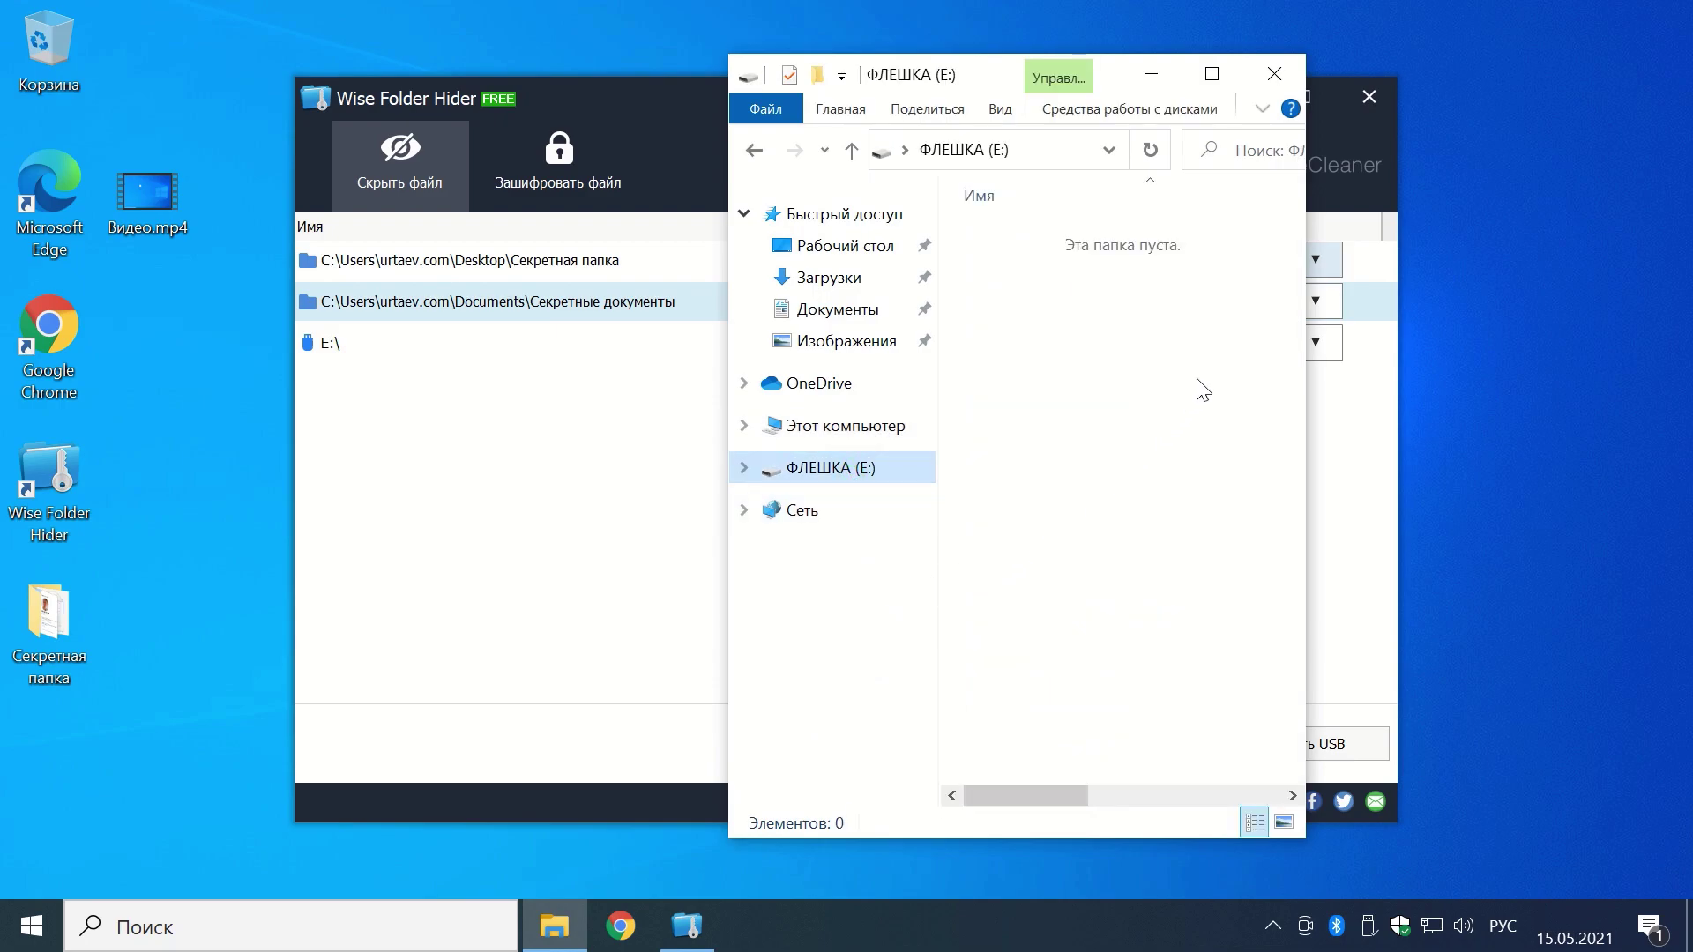
click(1275, 74)
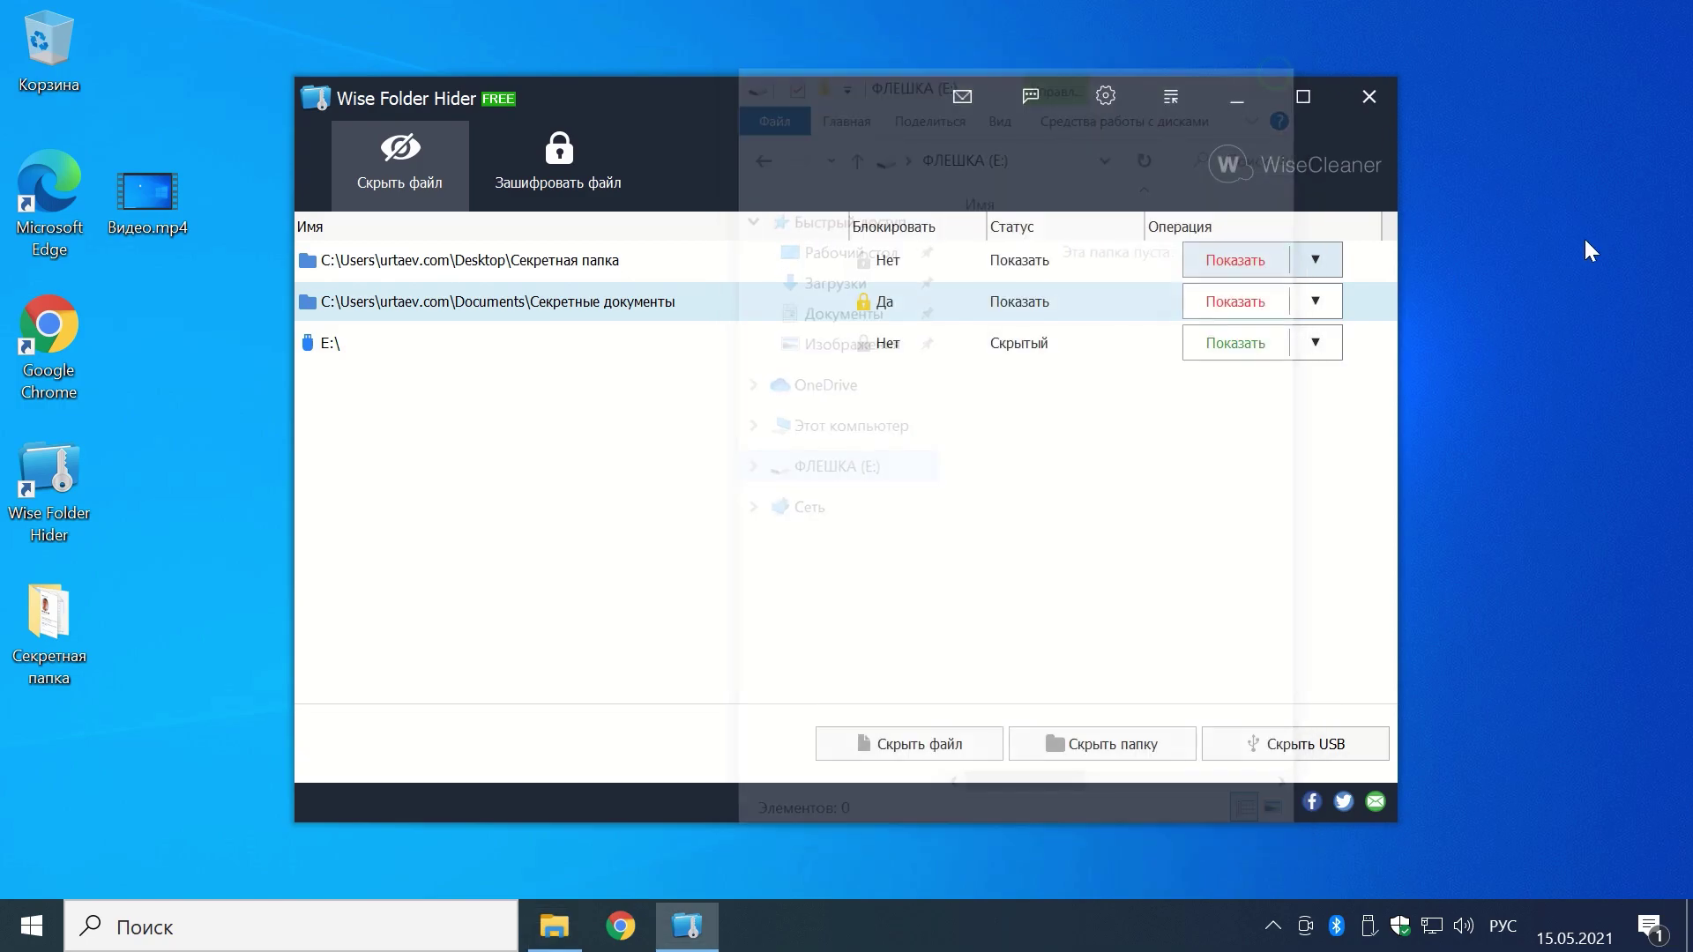
key(Escape)
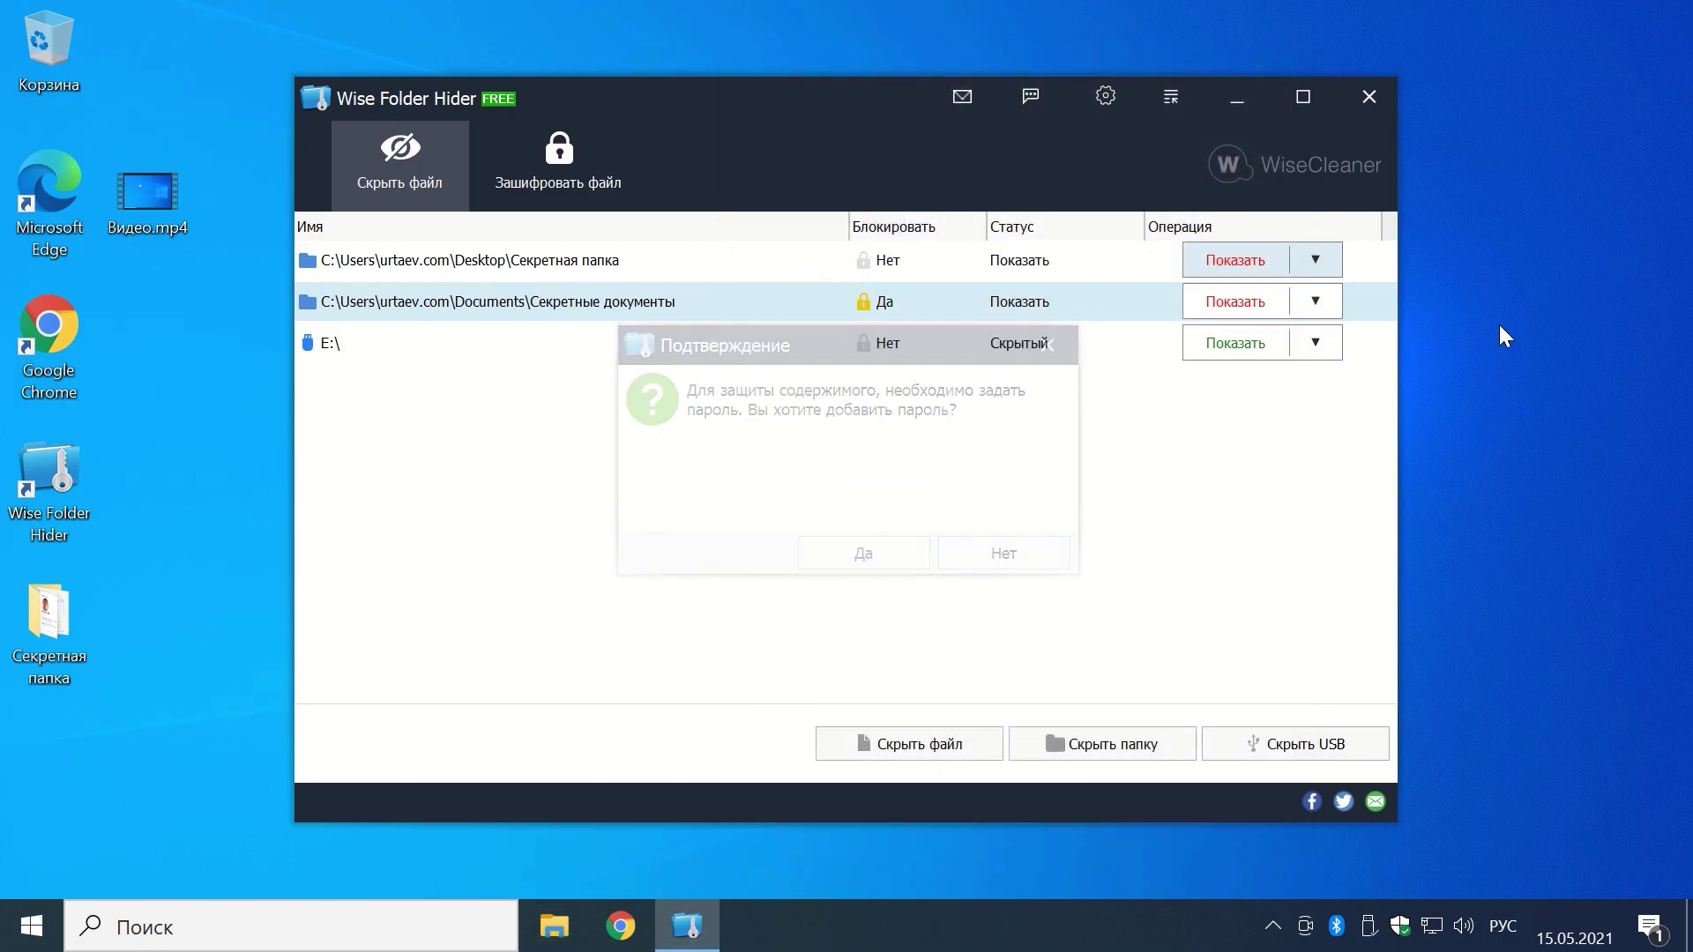
click(1317, 346)
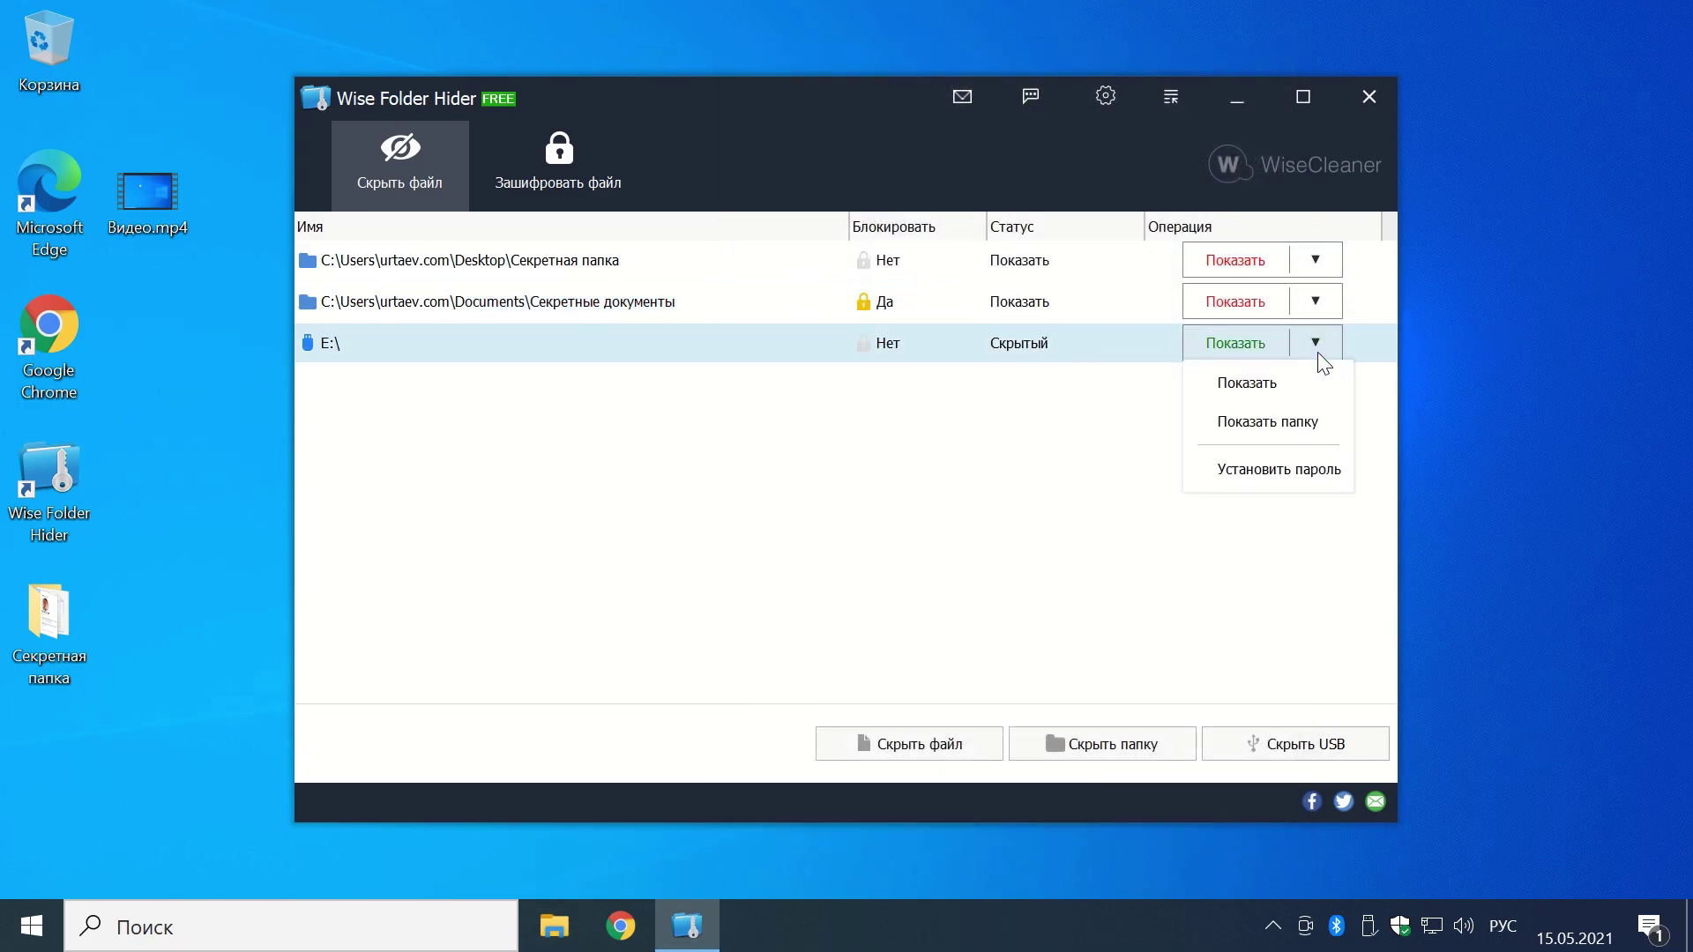
click(1194, 541)
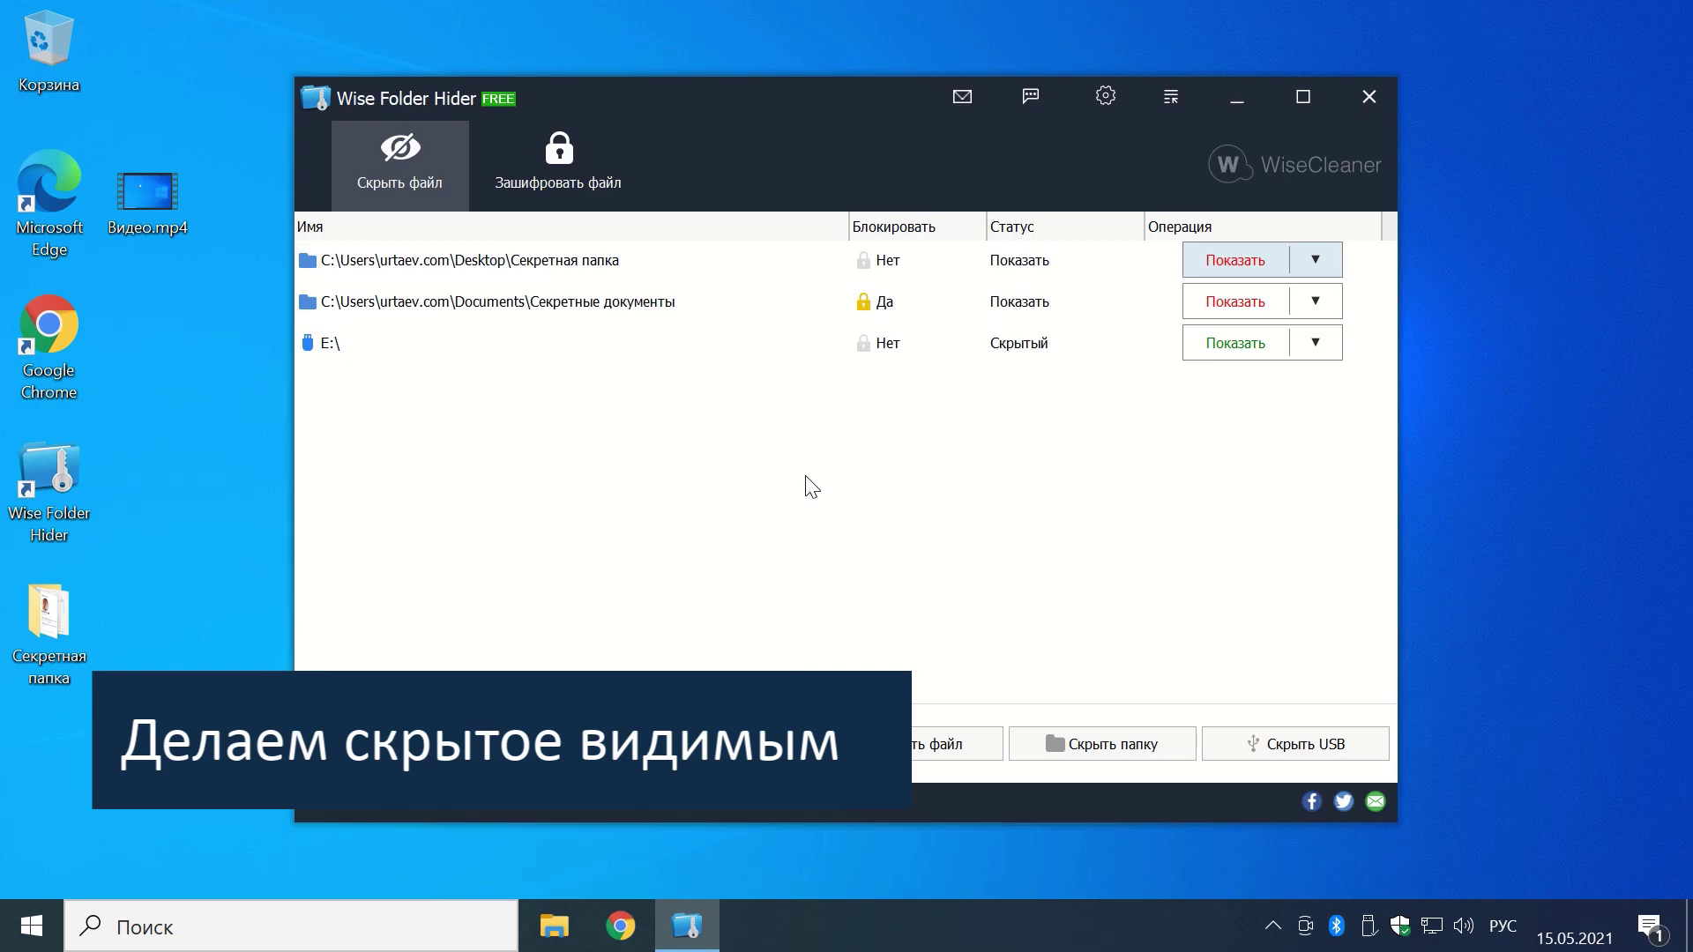
Step: Remove Секретная папка from the list and hide Секретные документы again
click(1314, 261)
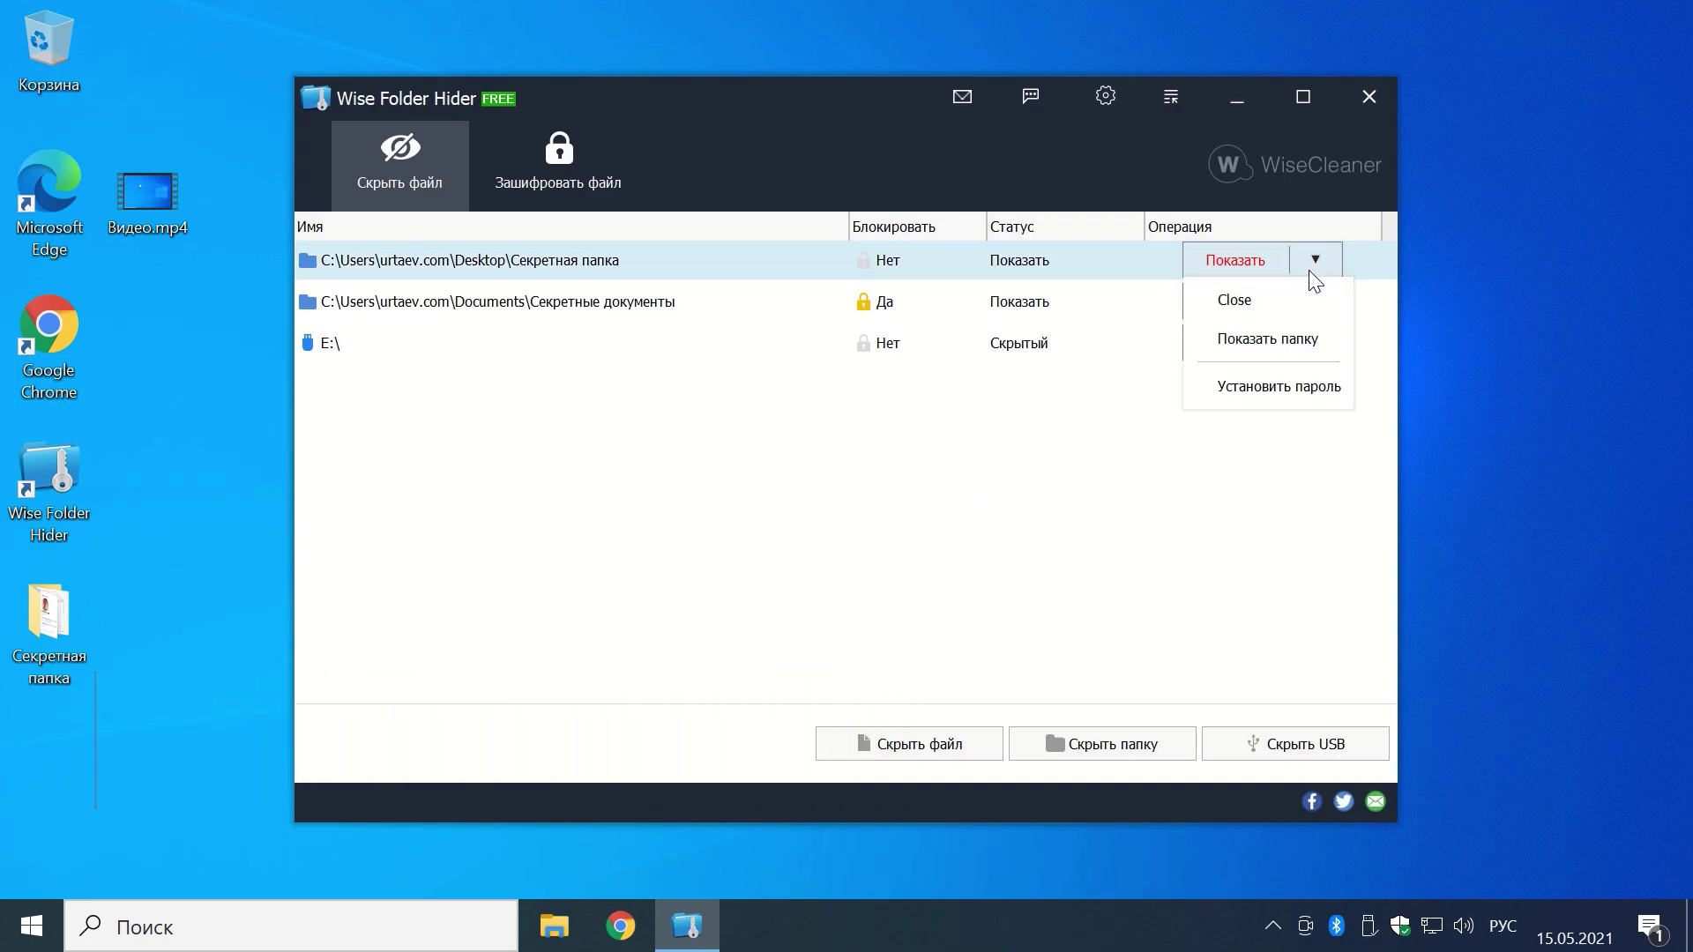
click(1287, 346)
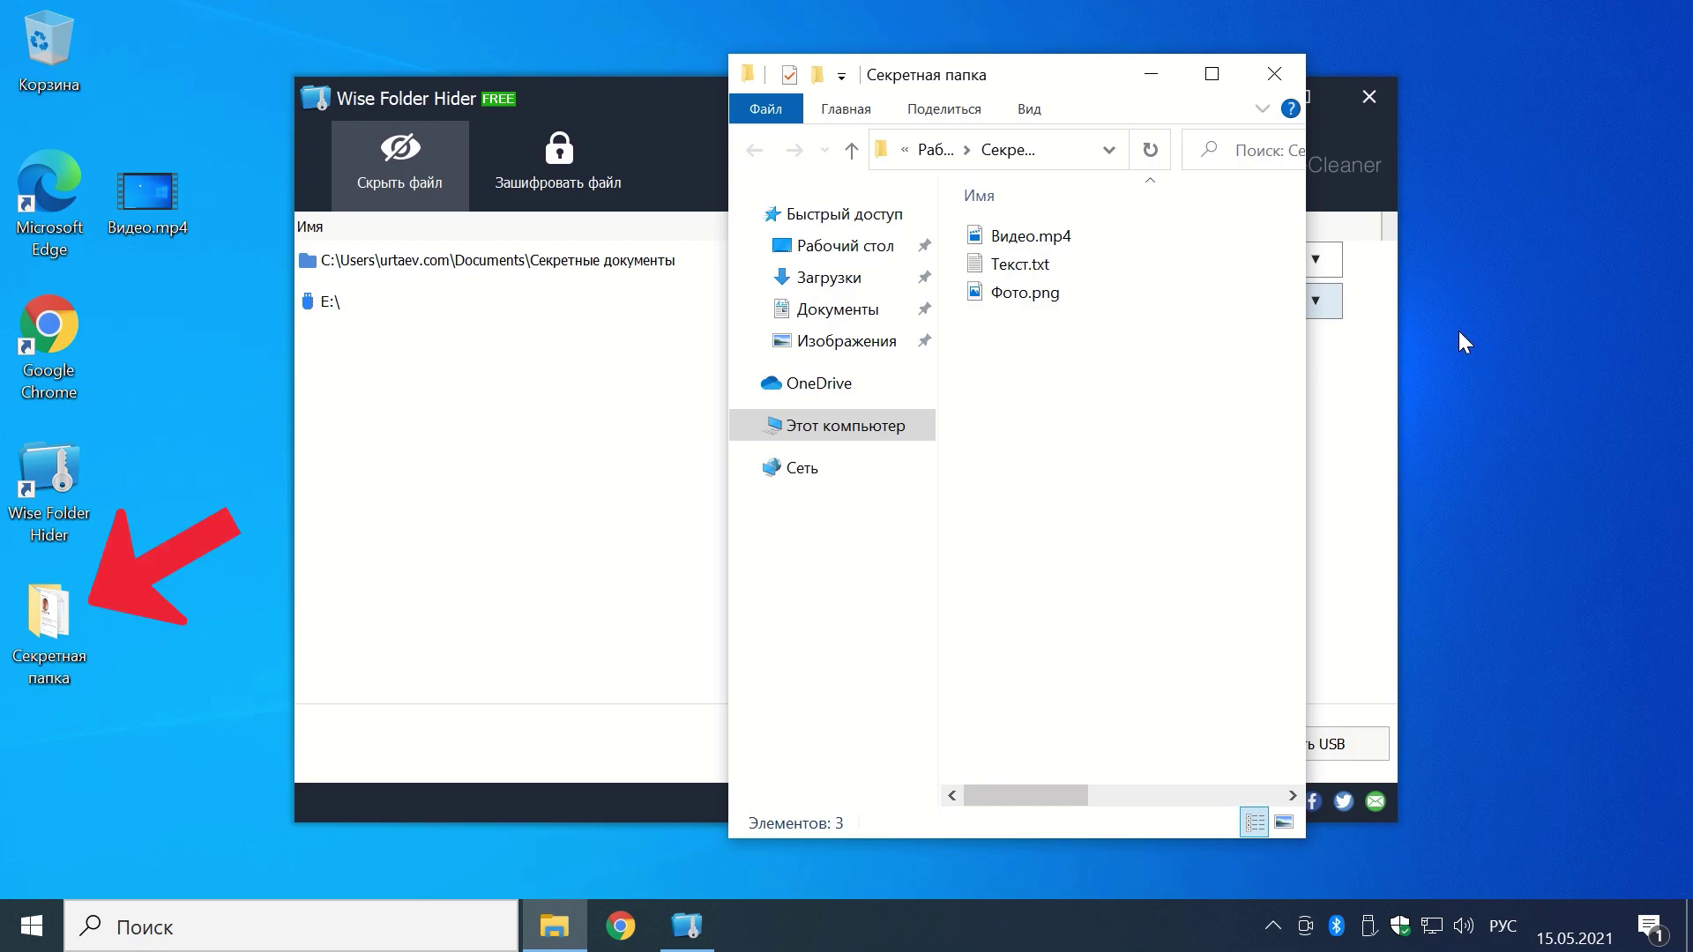
click(1276, 74)
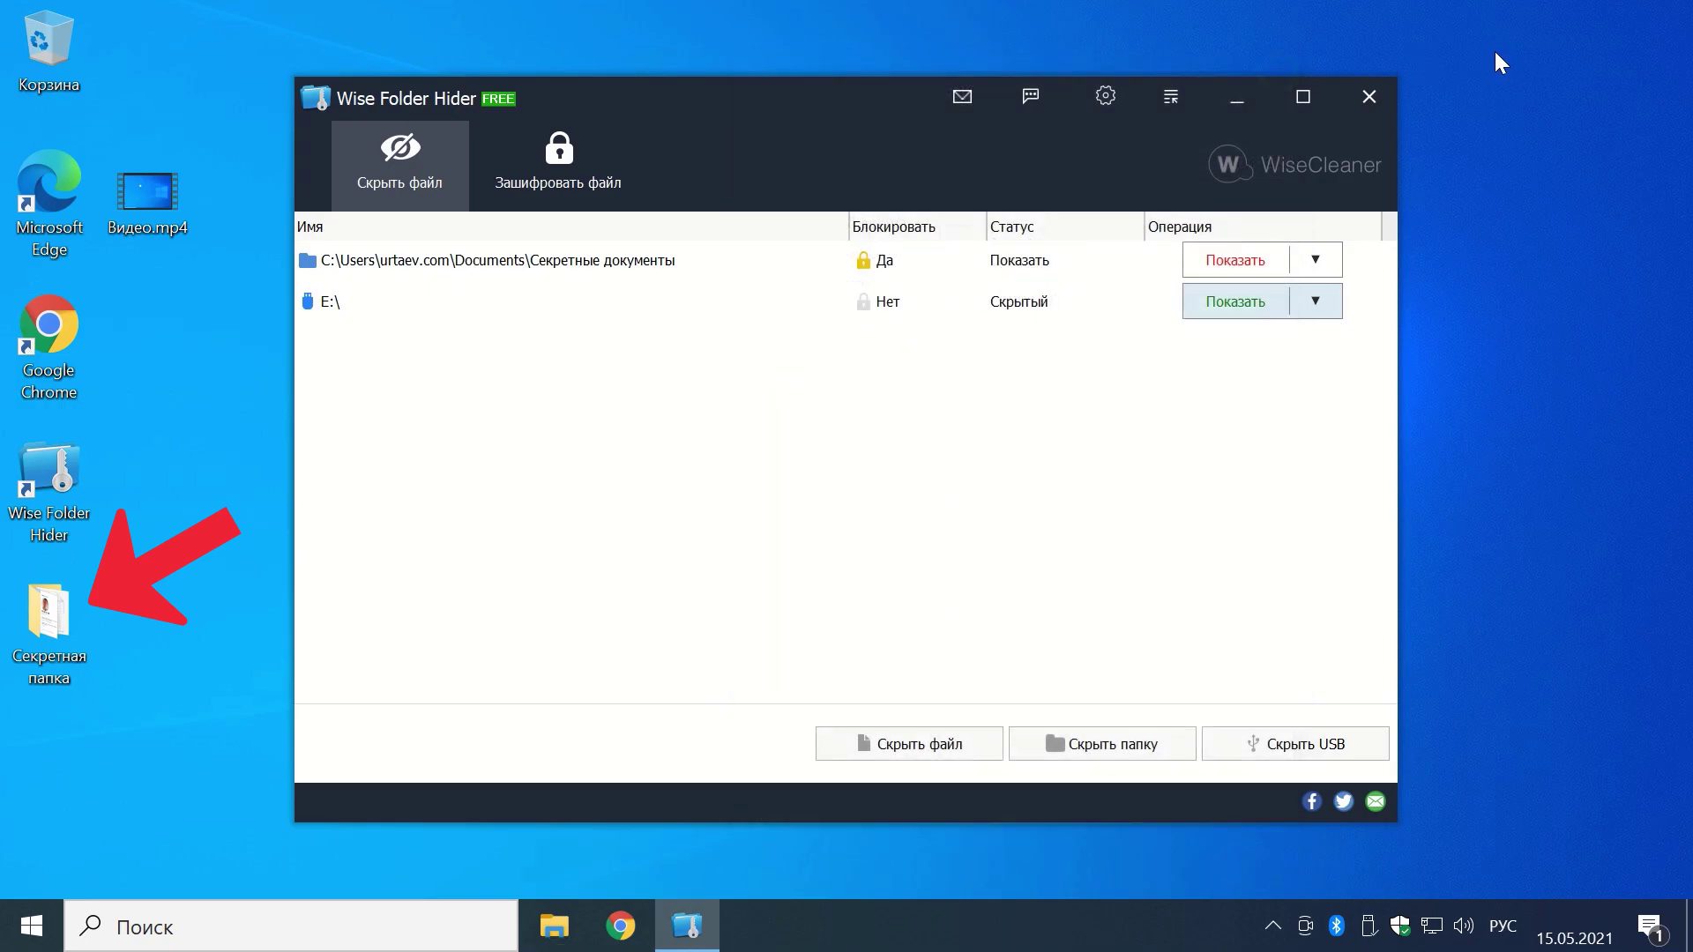
click(1235, 261)
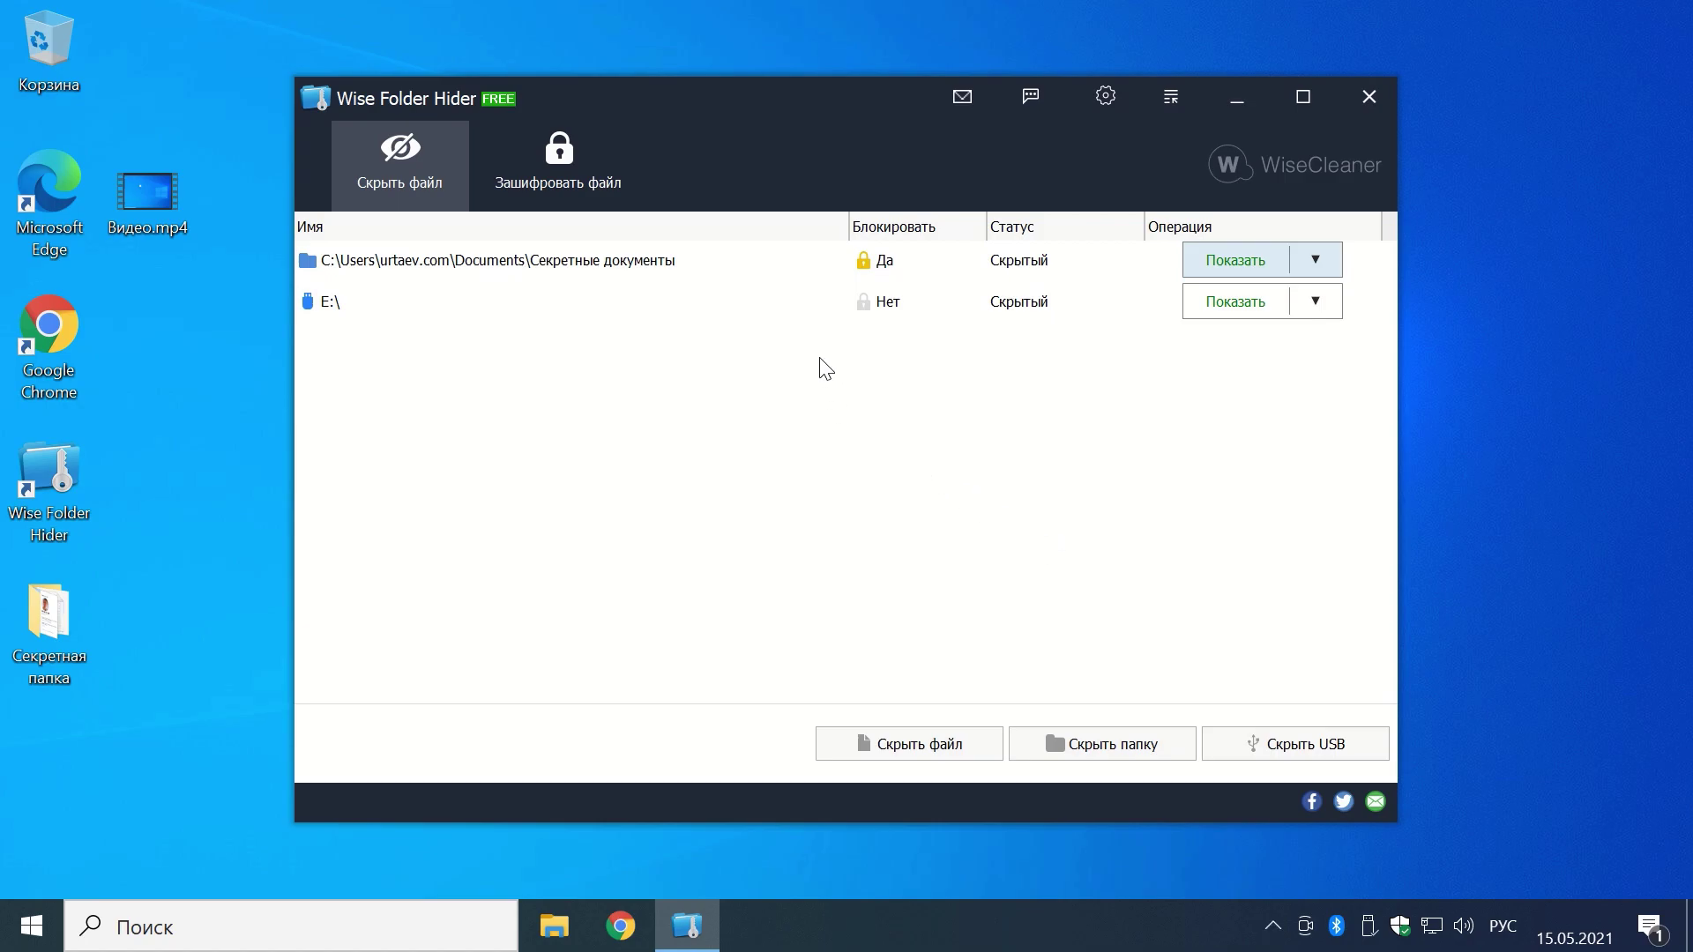
Step: Use Показать все with the password to reveal everything, then close Секретные документы's window
right_click(748, 303)
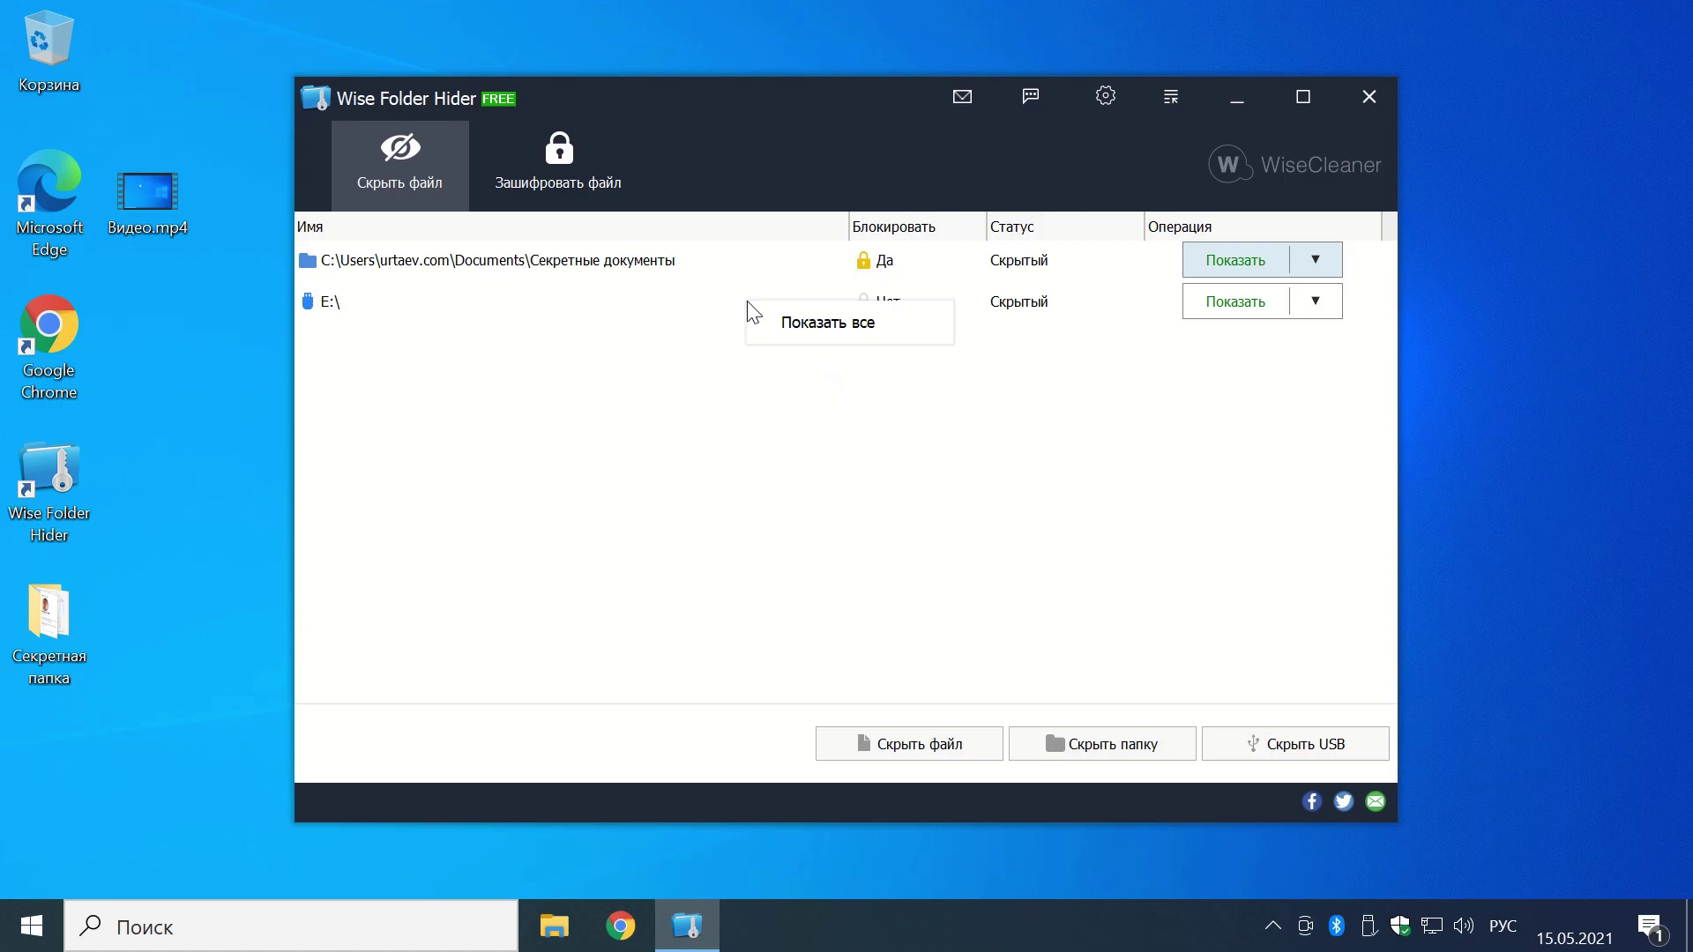
click(783, 322)
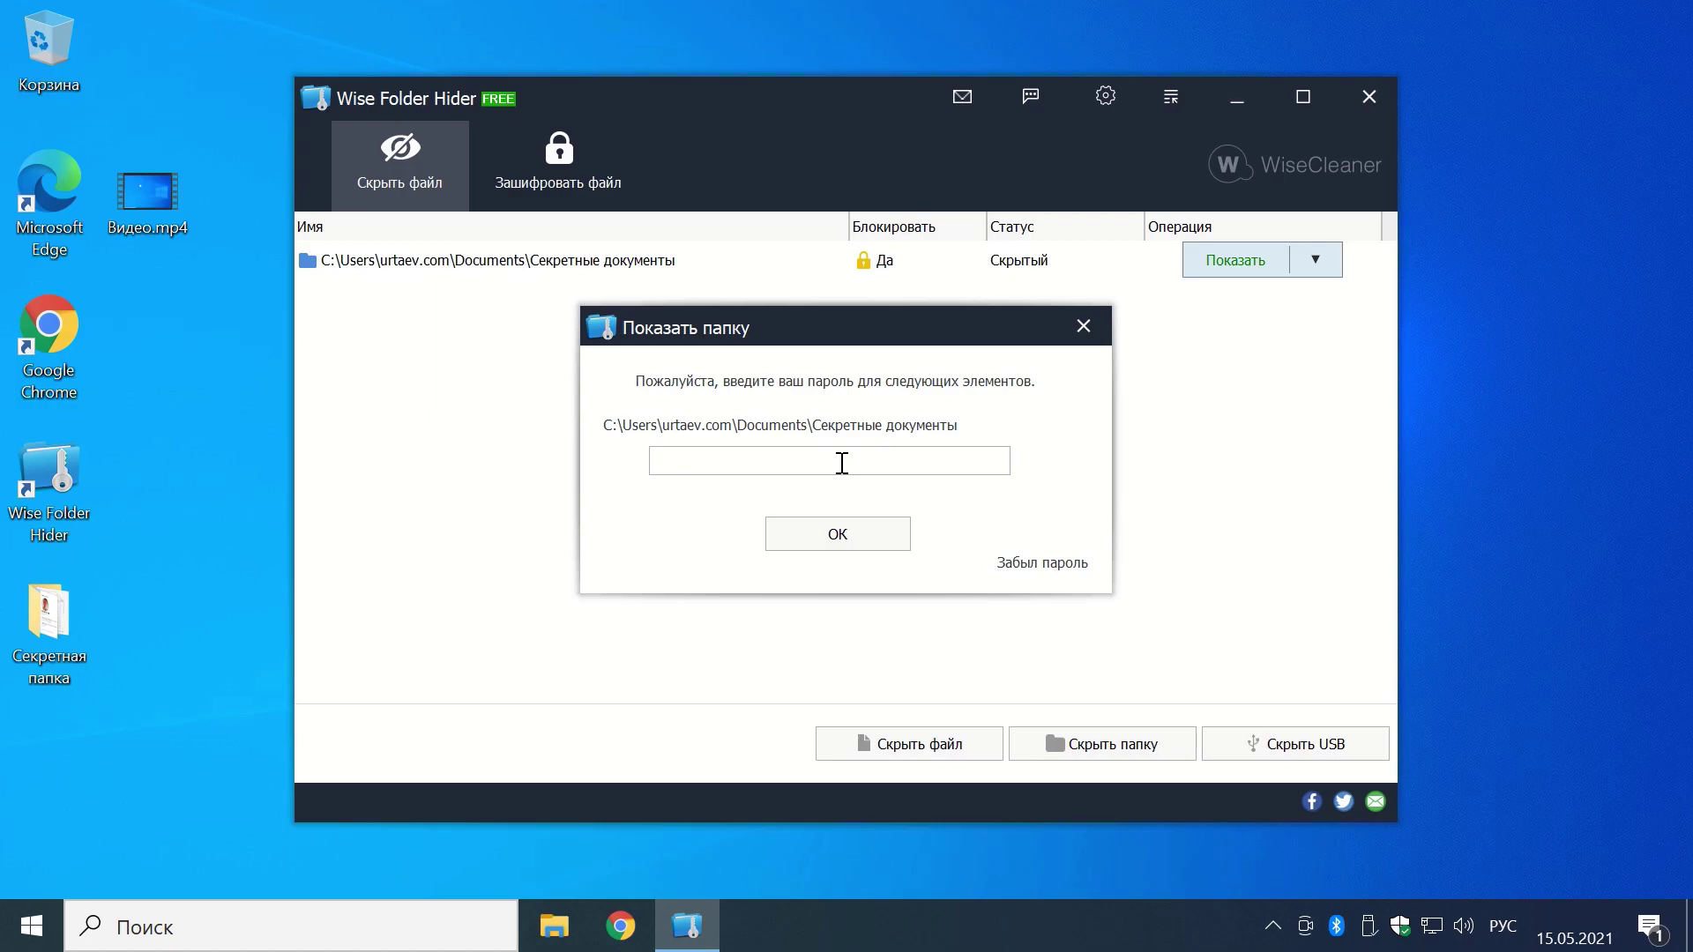
click(776, 462)
text(1234)
key(Return)
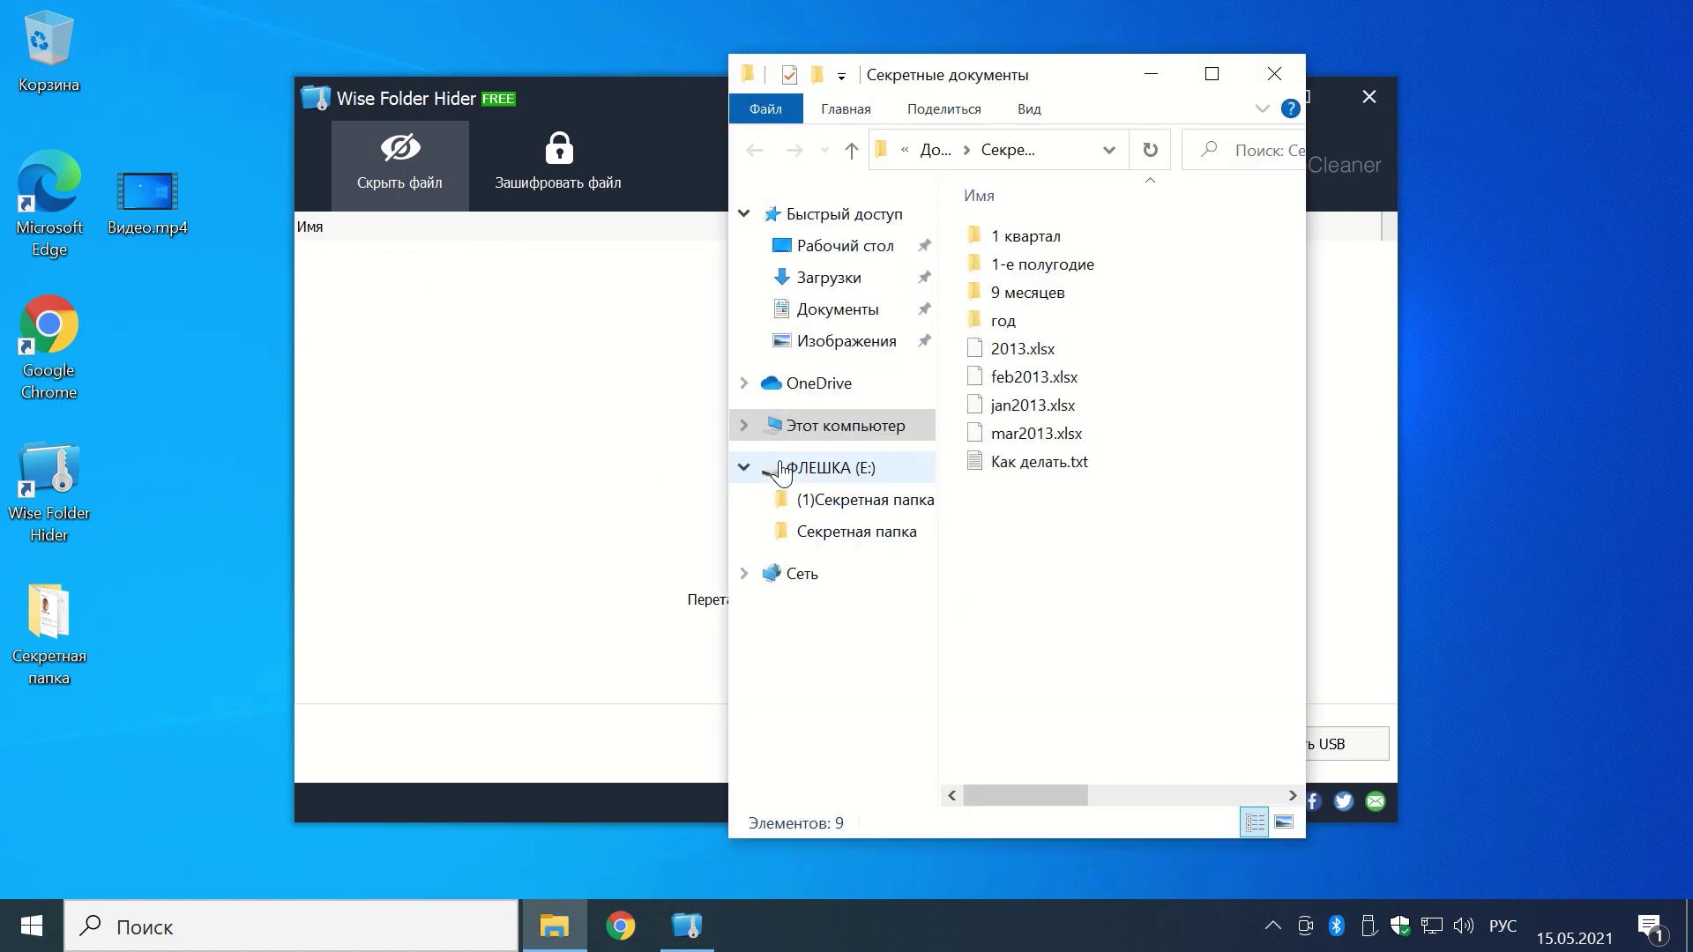
click(1275, 74)
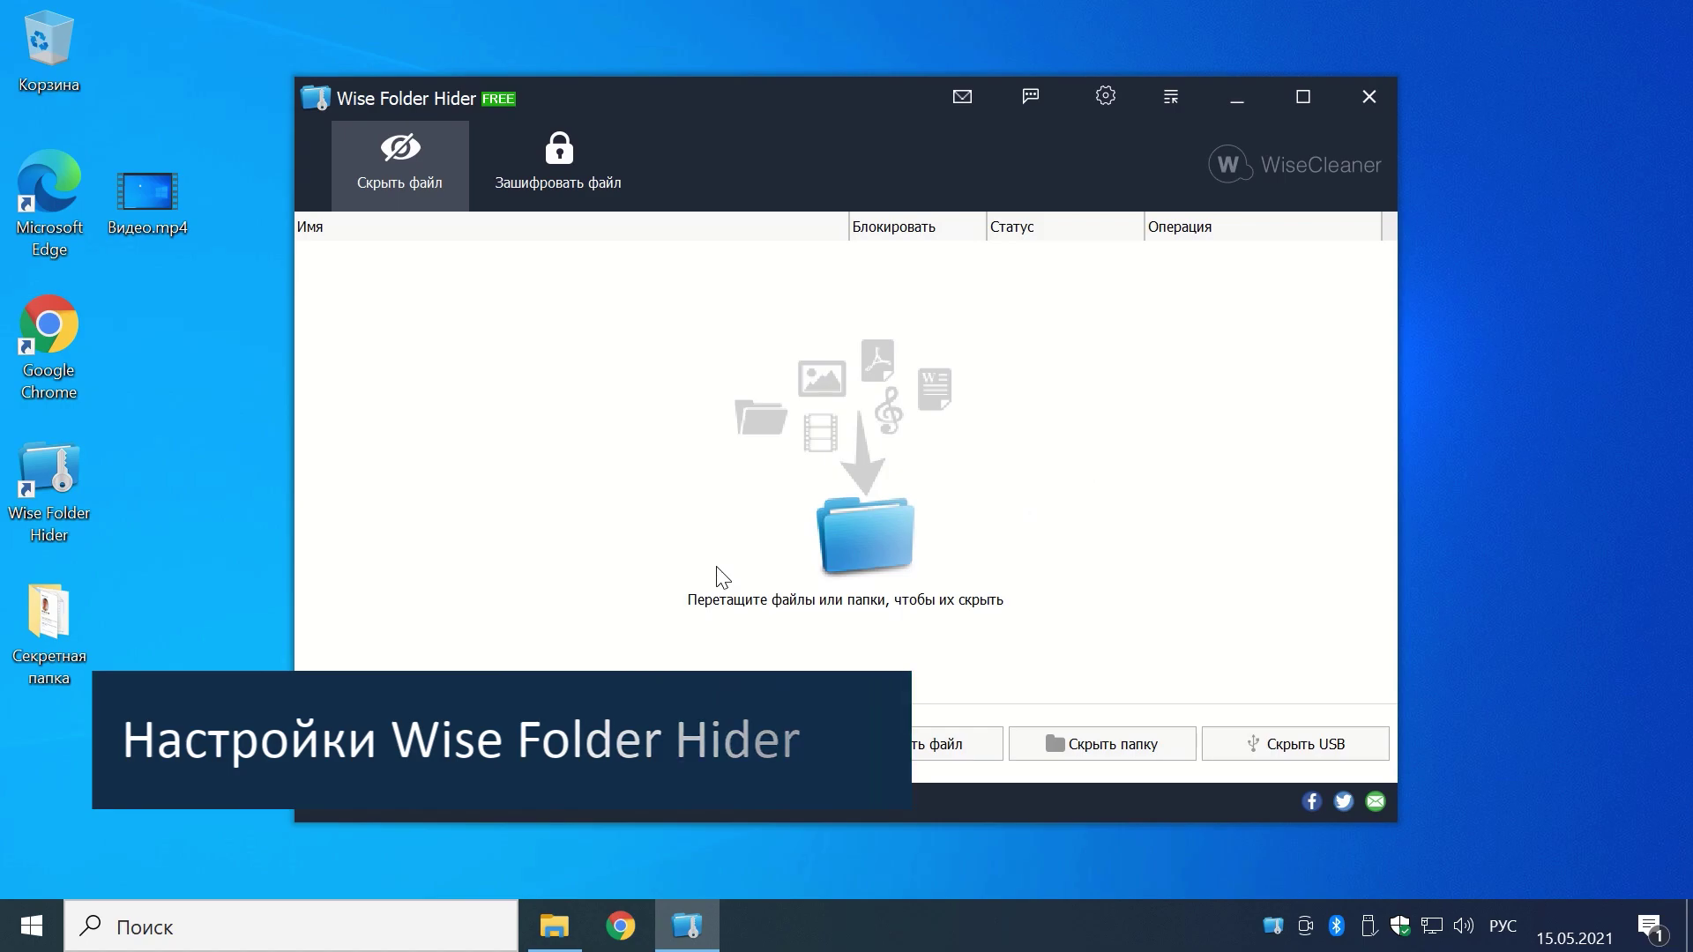
Step: Open the program settings and confirm Видео.mp4's context menu now offers hiding with Wise Folder Hider
click(1109, 94)
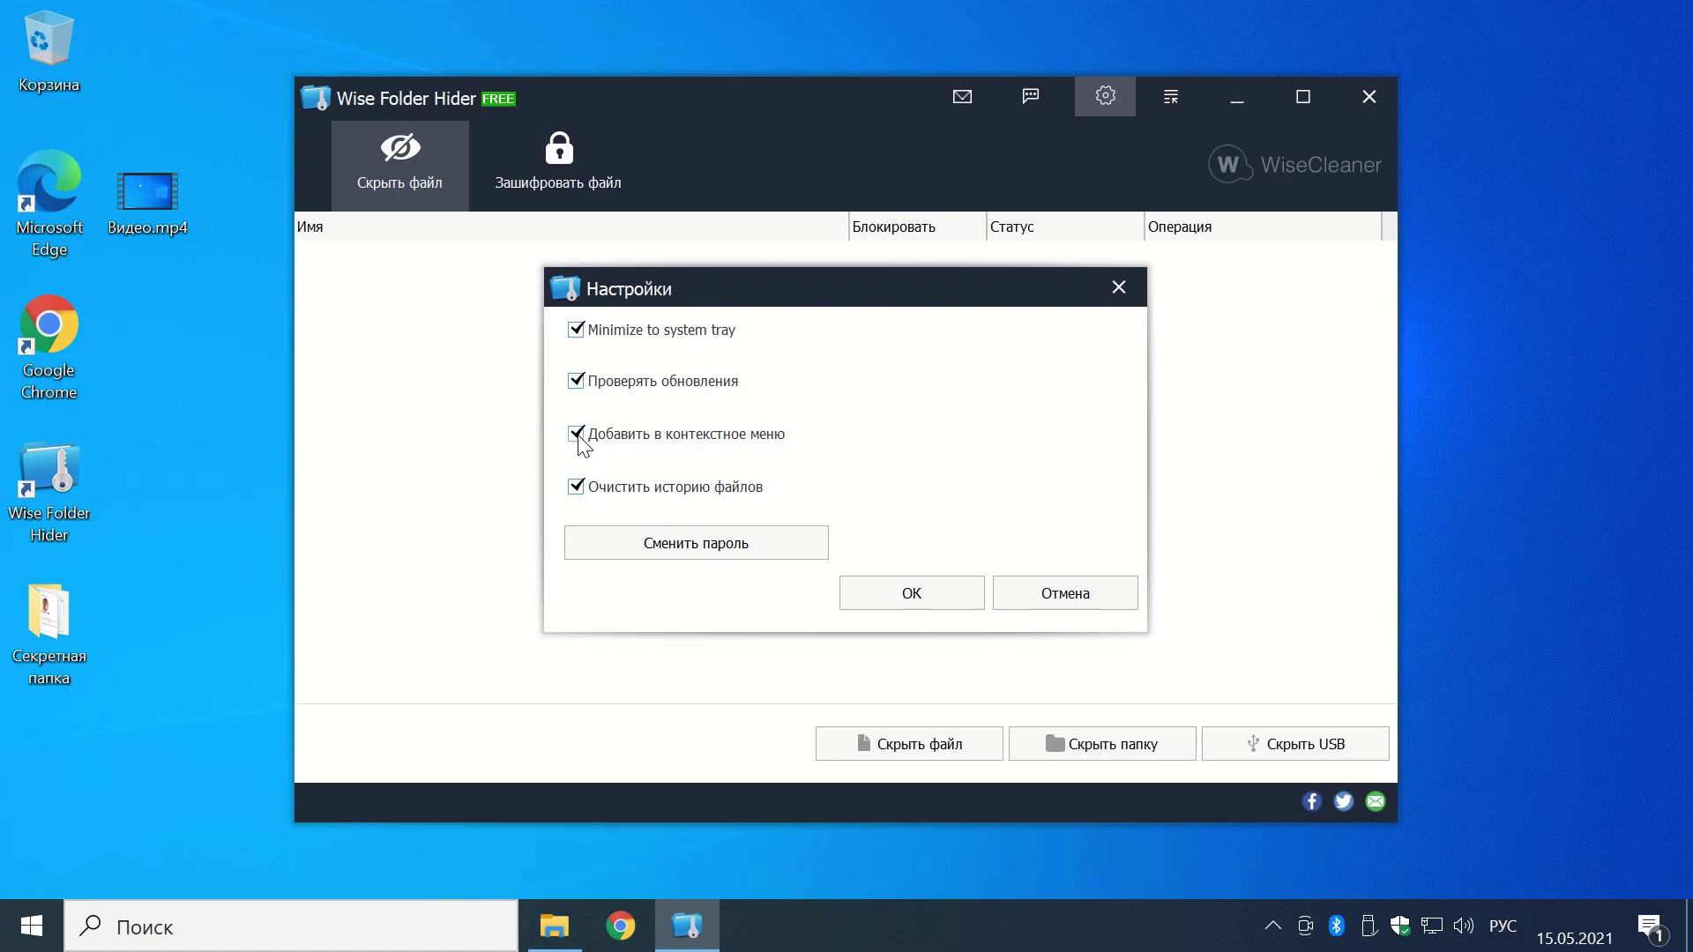
right_click(141, 209)
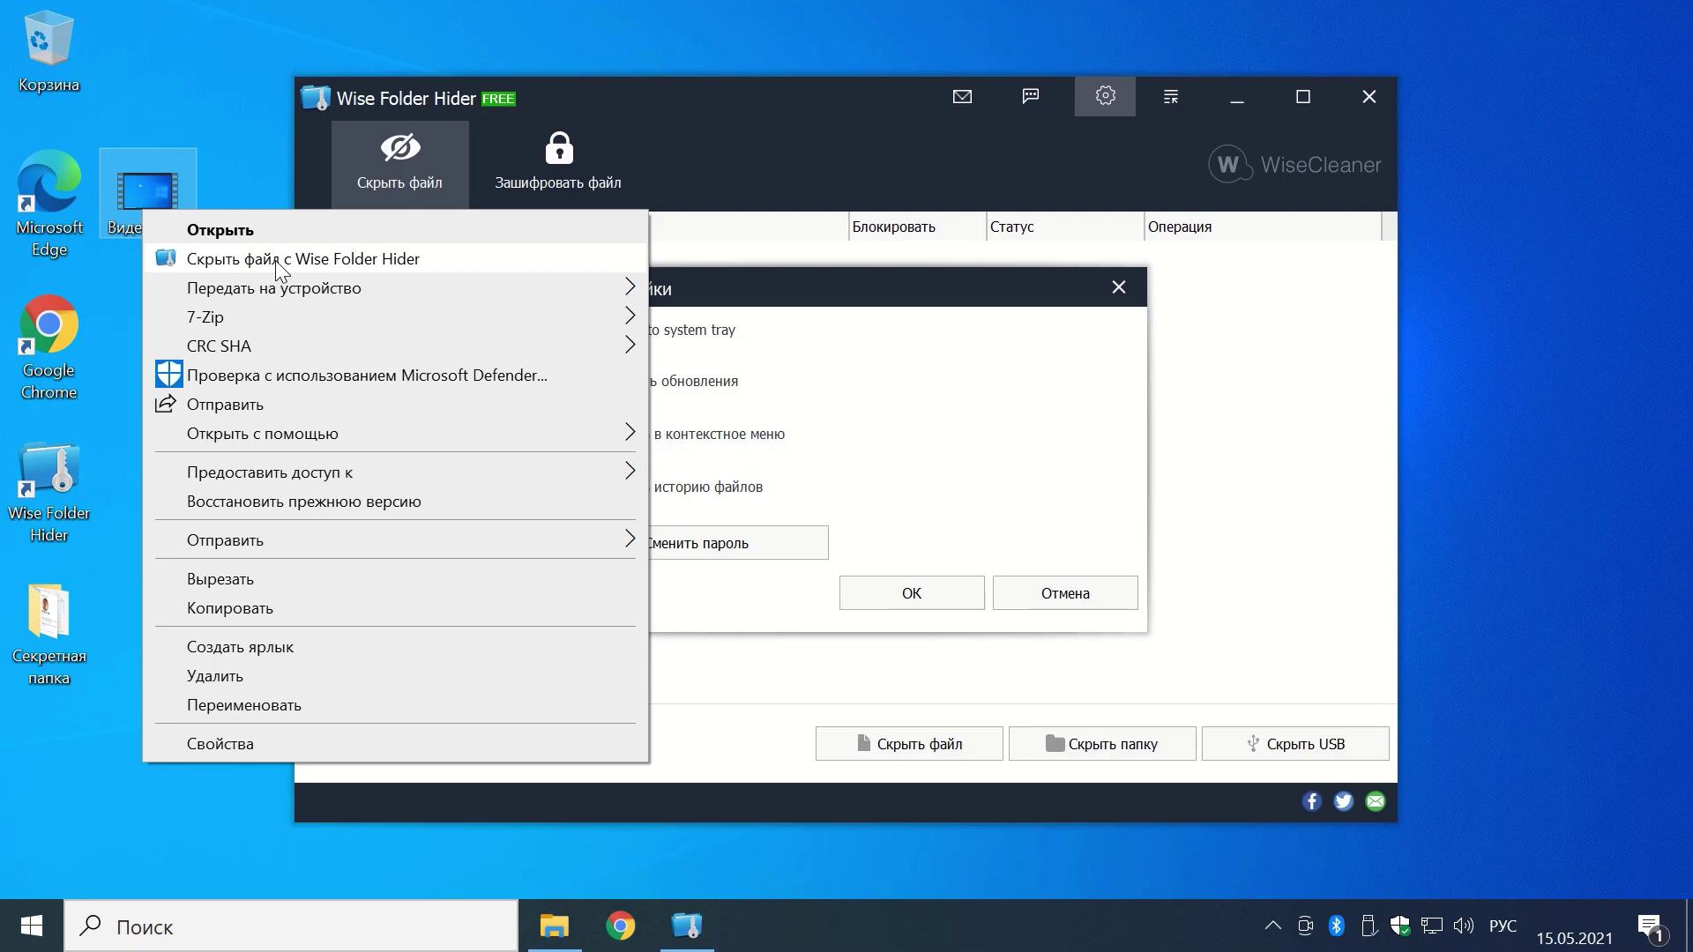
click(732, 291)
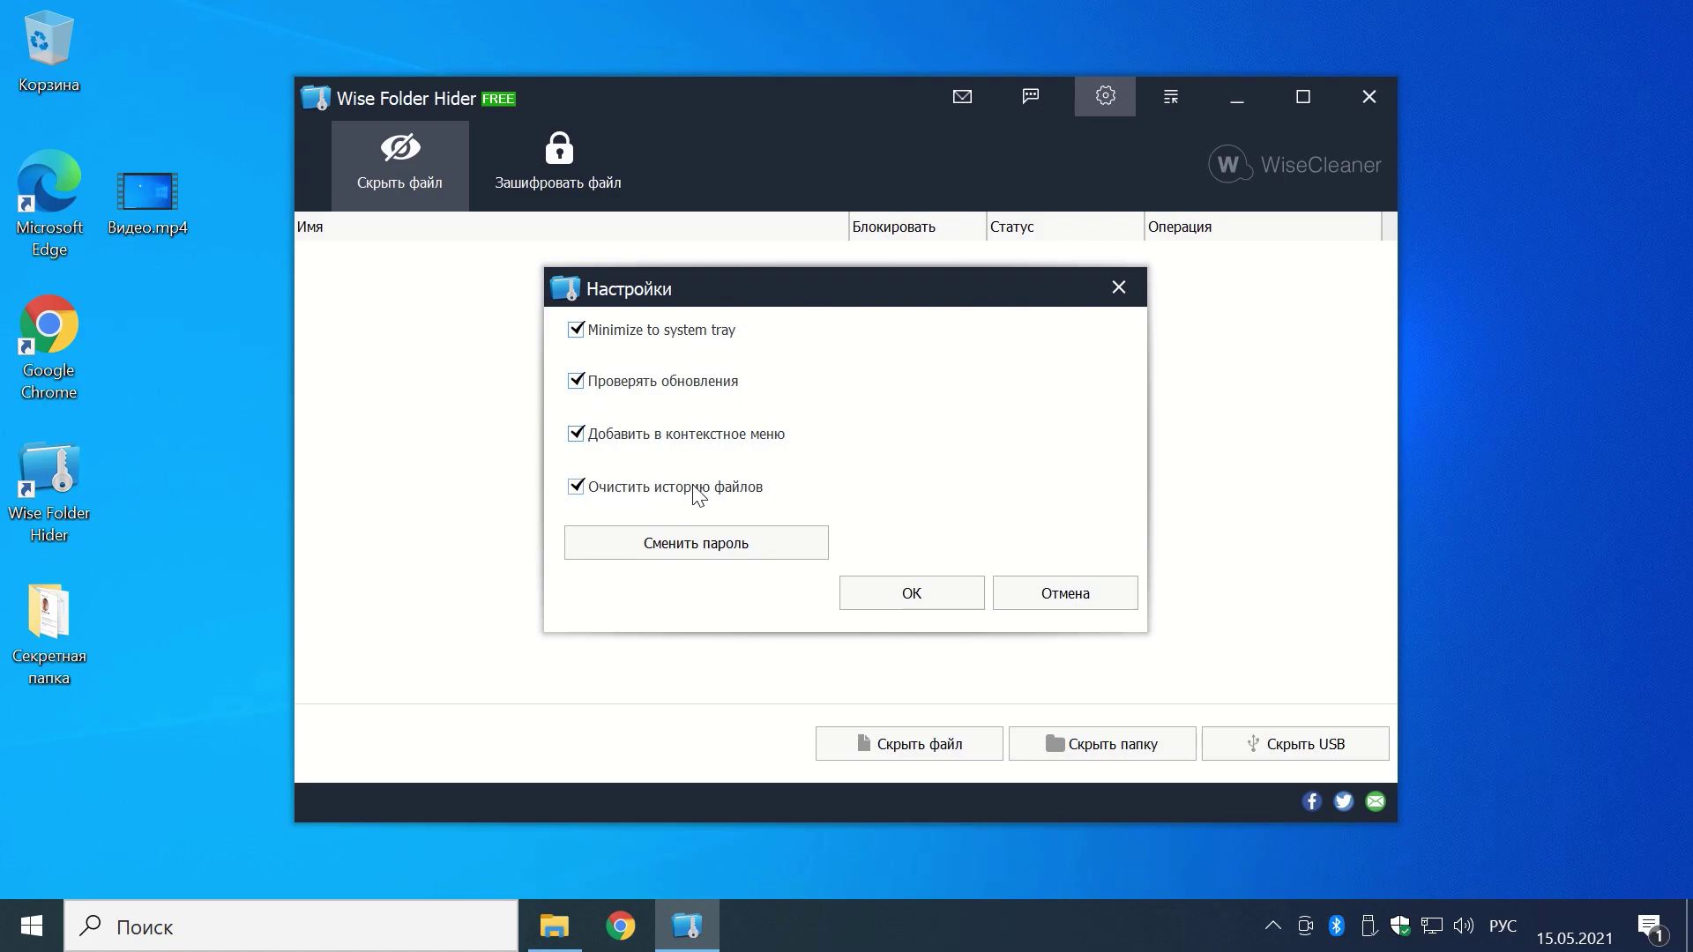
click(554, 925)
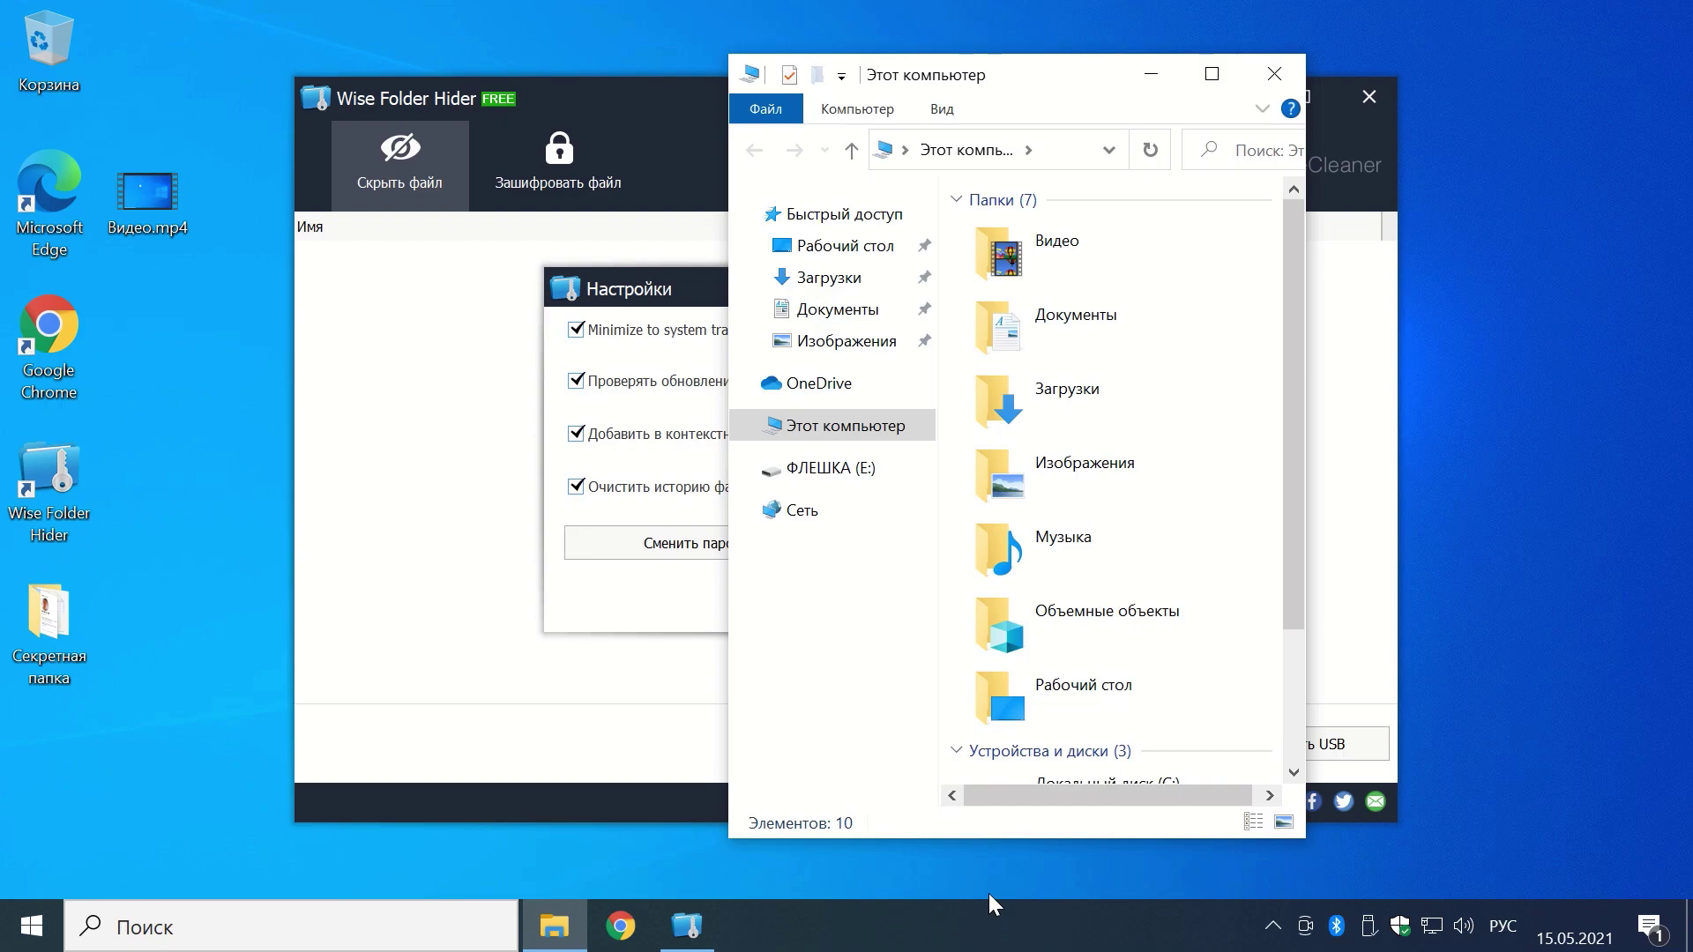
click(1272, 75)
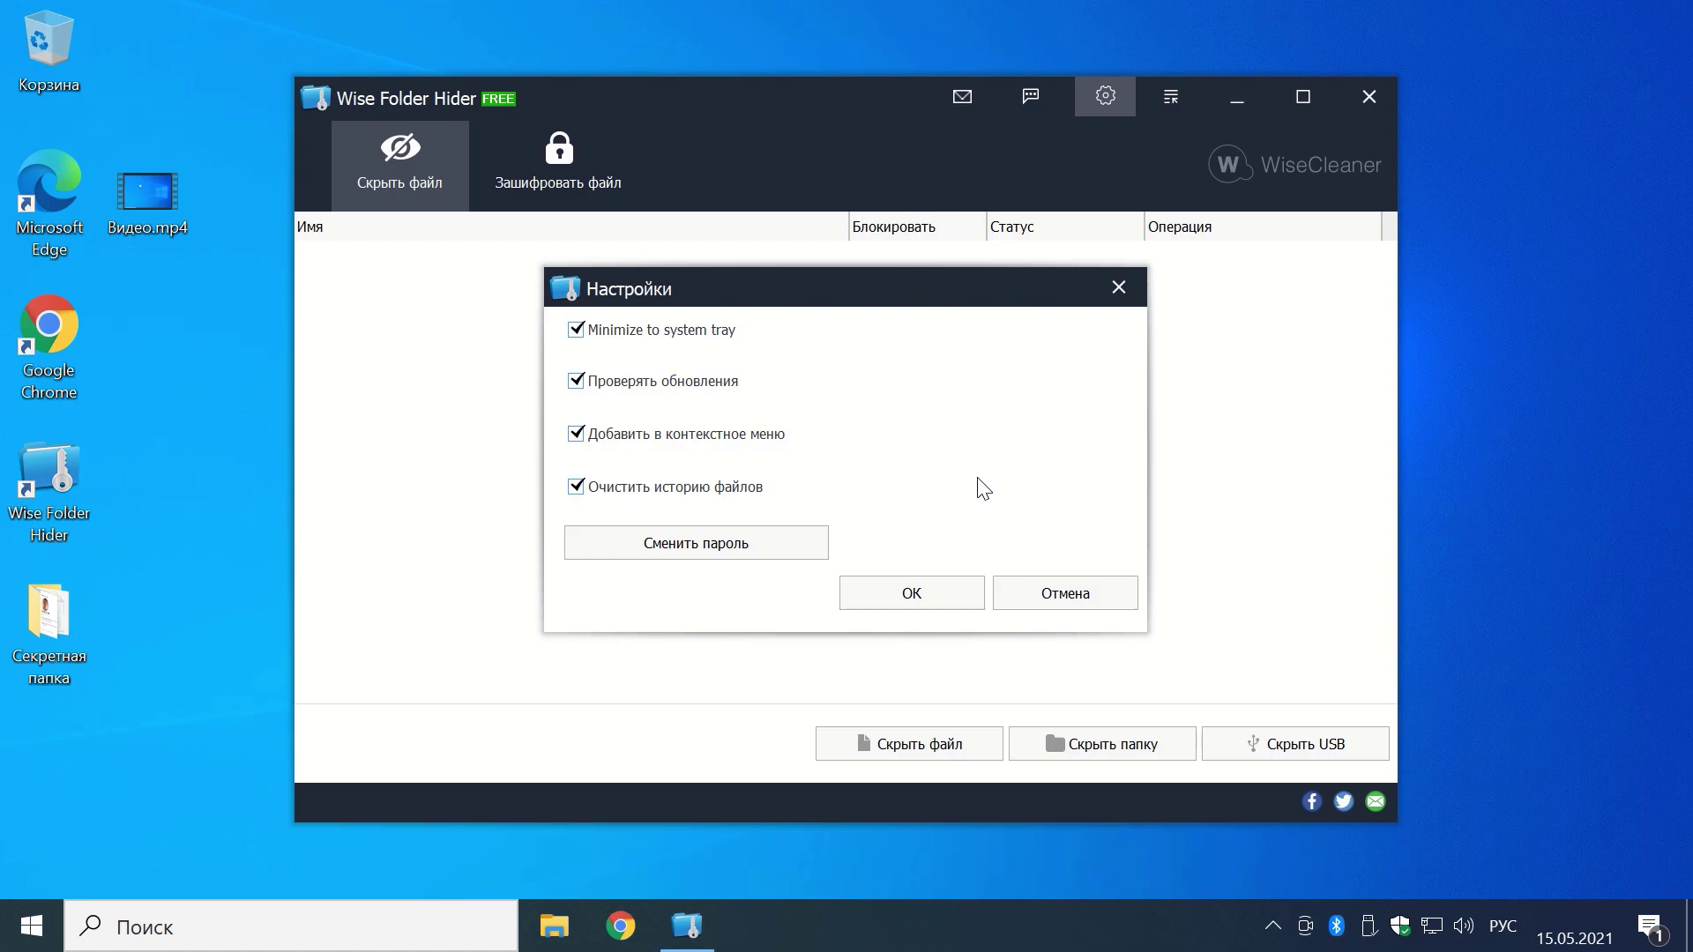
Step: In the password change form, enter the old password and the new password twice
click(716, 550)
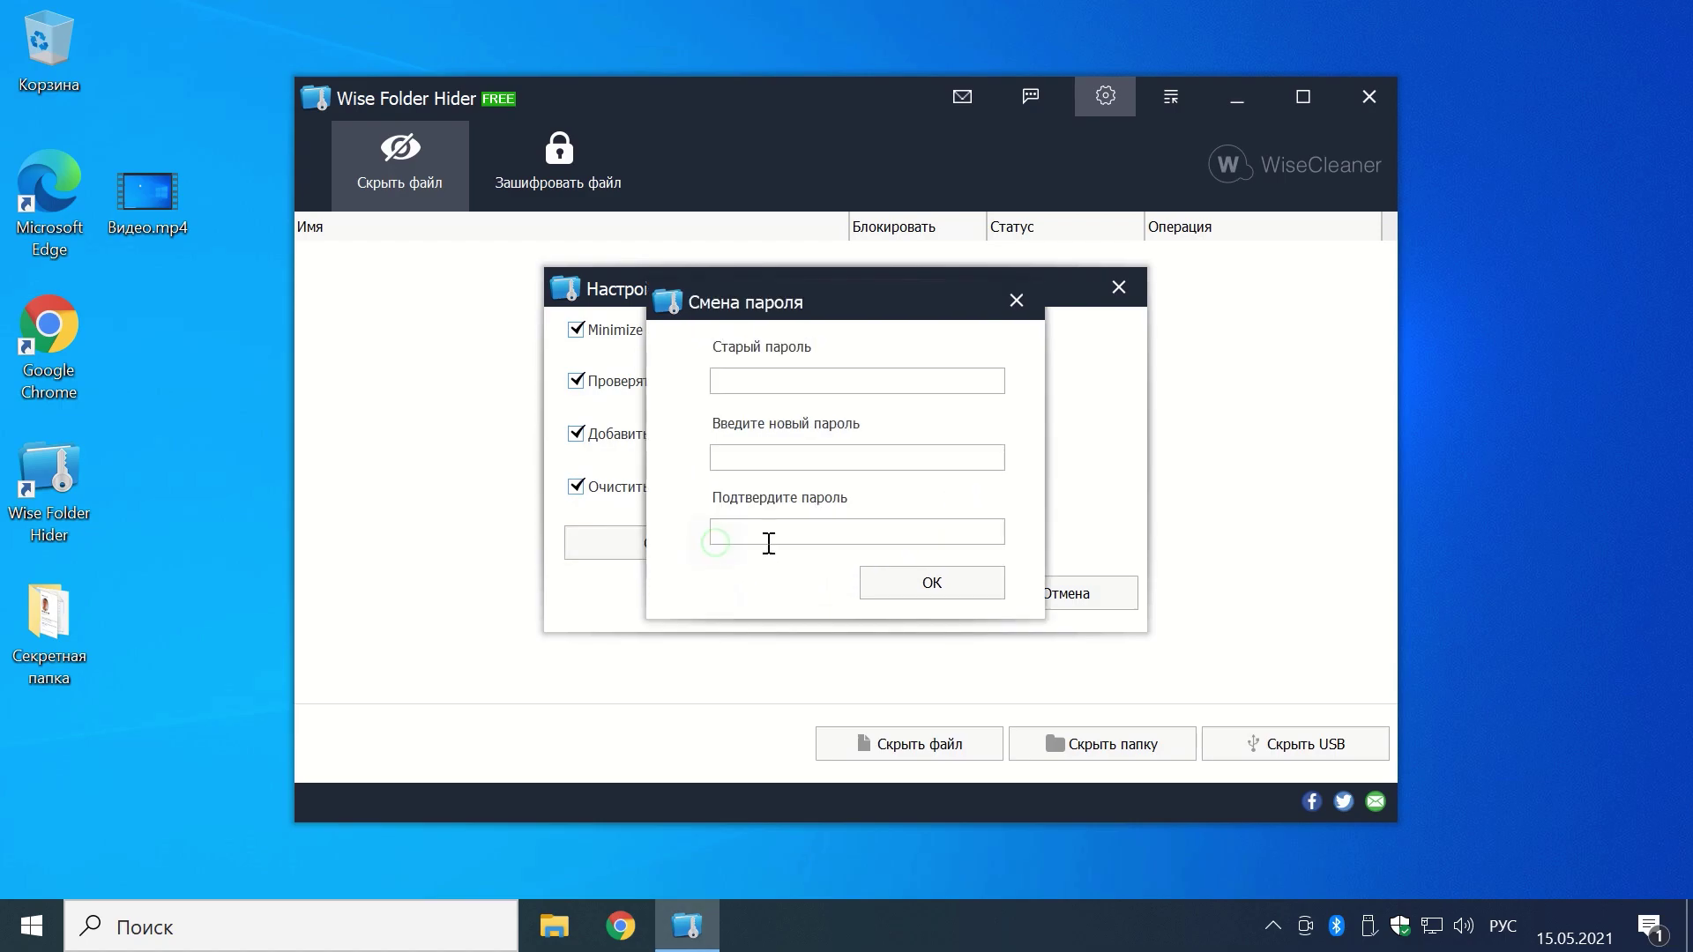
click(740, 377)
text(1234)
click(791, 456)
text(1234)
click(756, 532)
text(1234)
Step: Confirm the password change, save the settings and close Wise Folder Hider
click(928, 585)
click(909, 596)
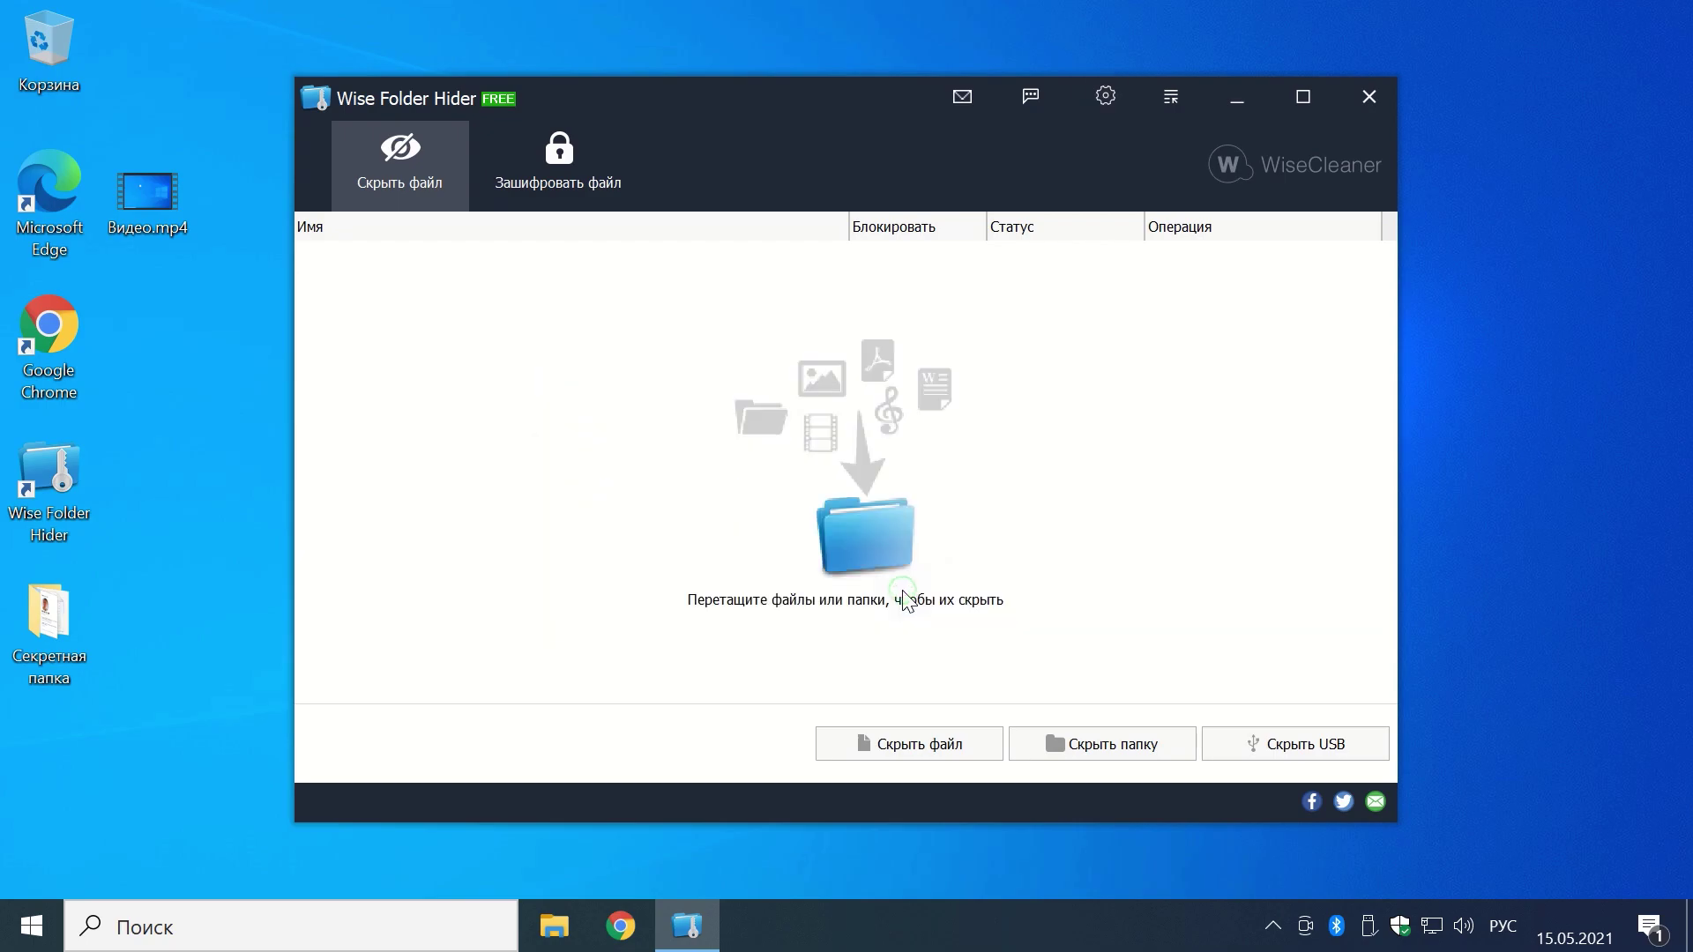
click(1381, 97)
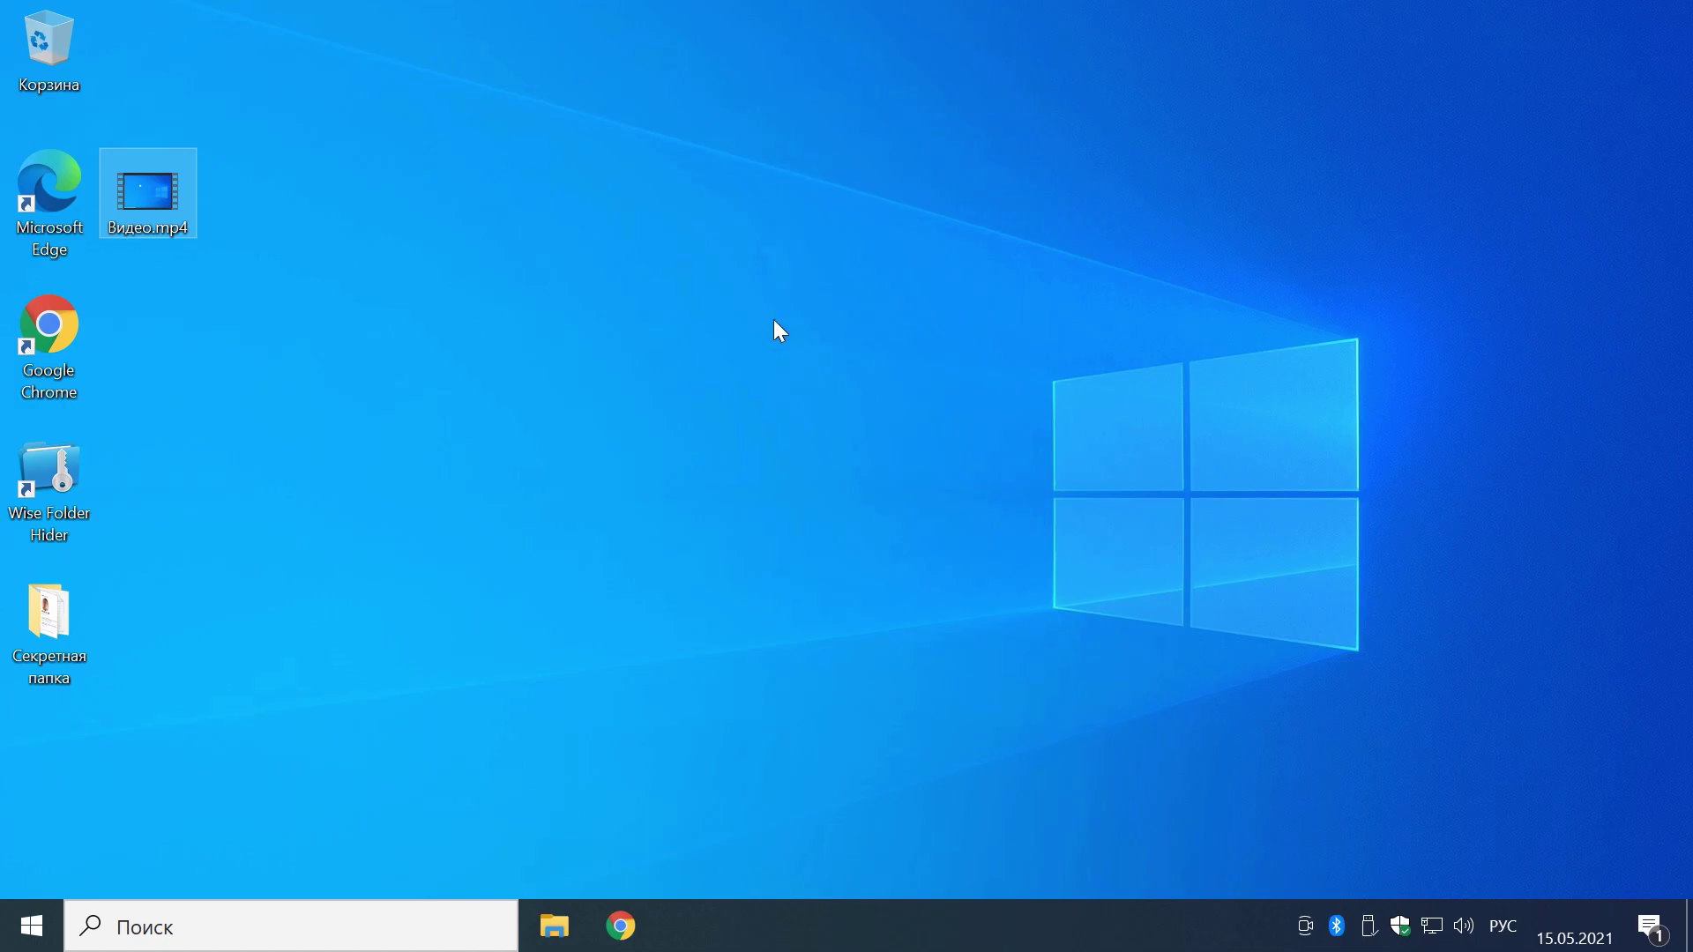
double_click(62, 485)
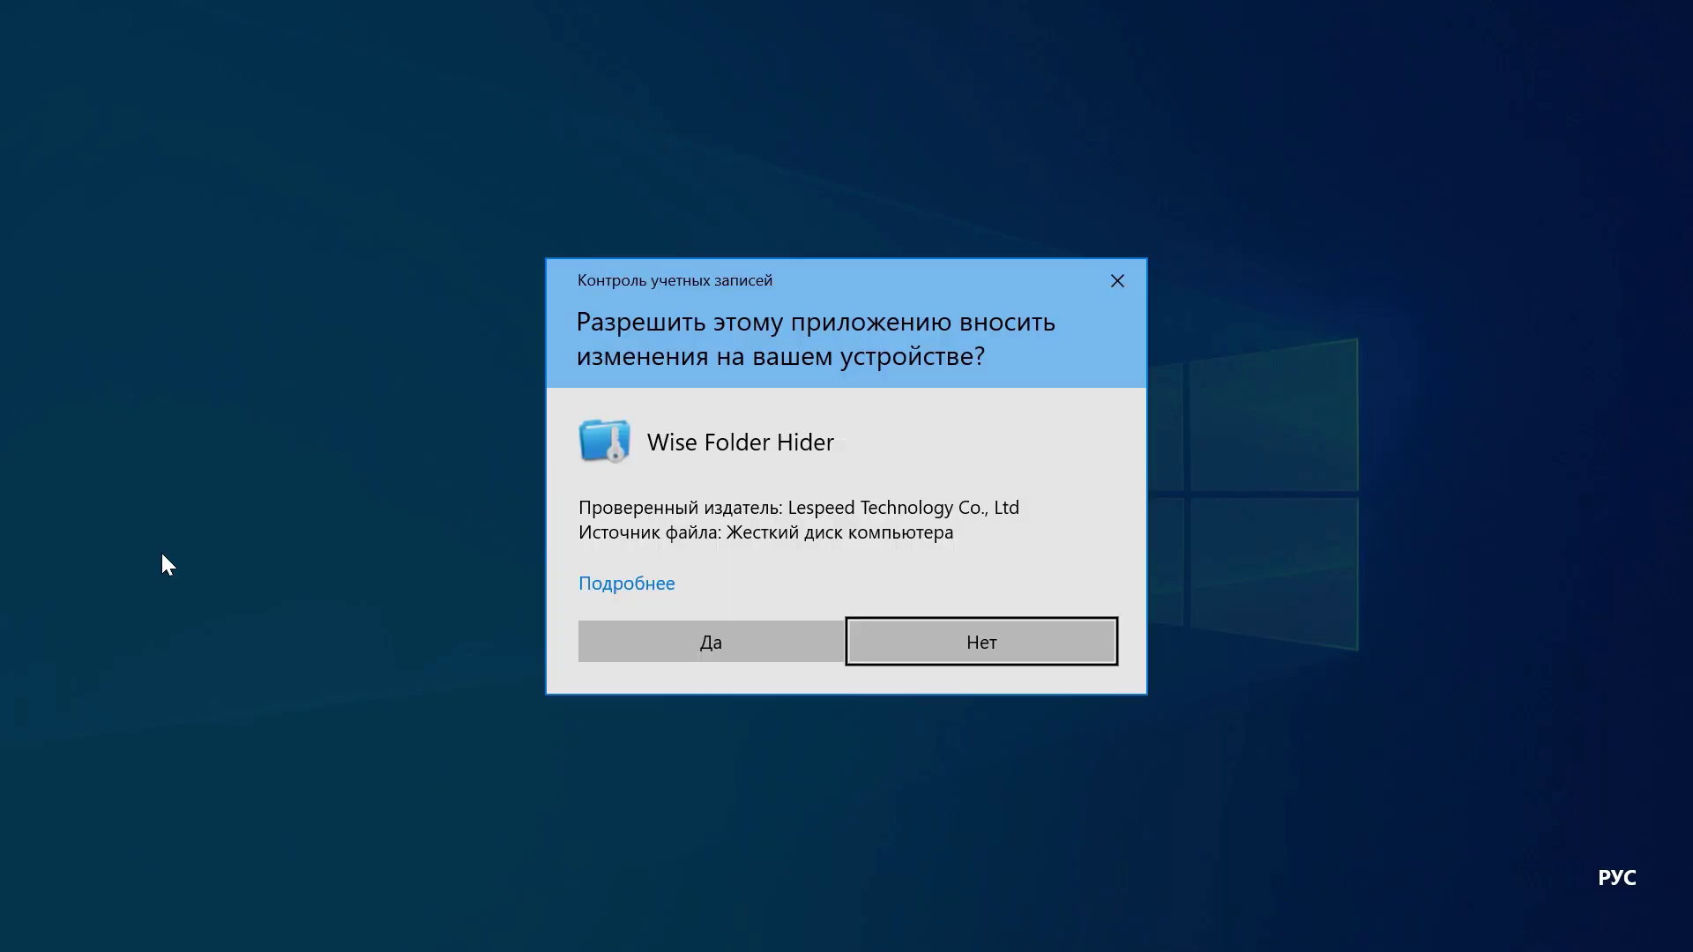
click(603, 648)
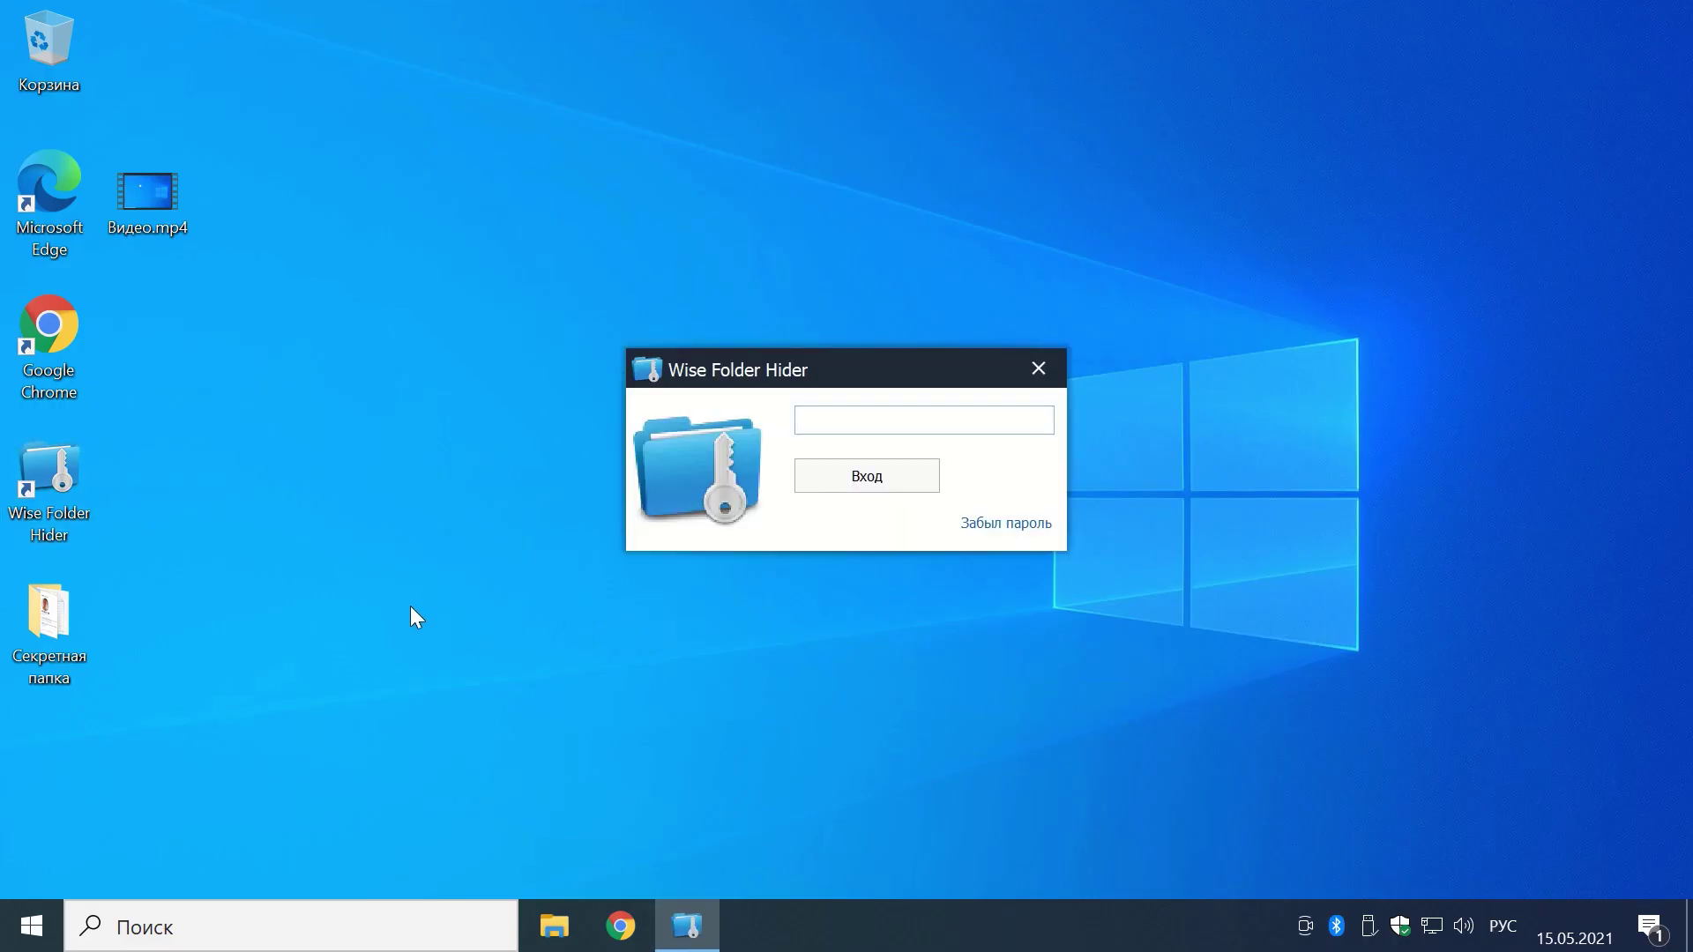
text(1234)
key(Return)
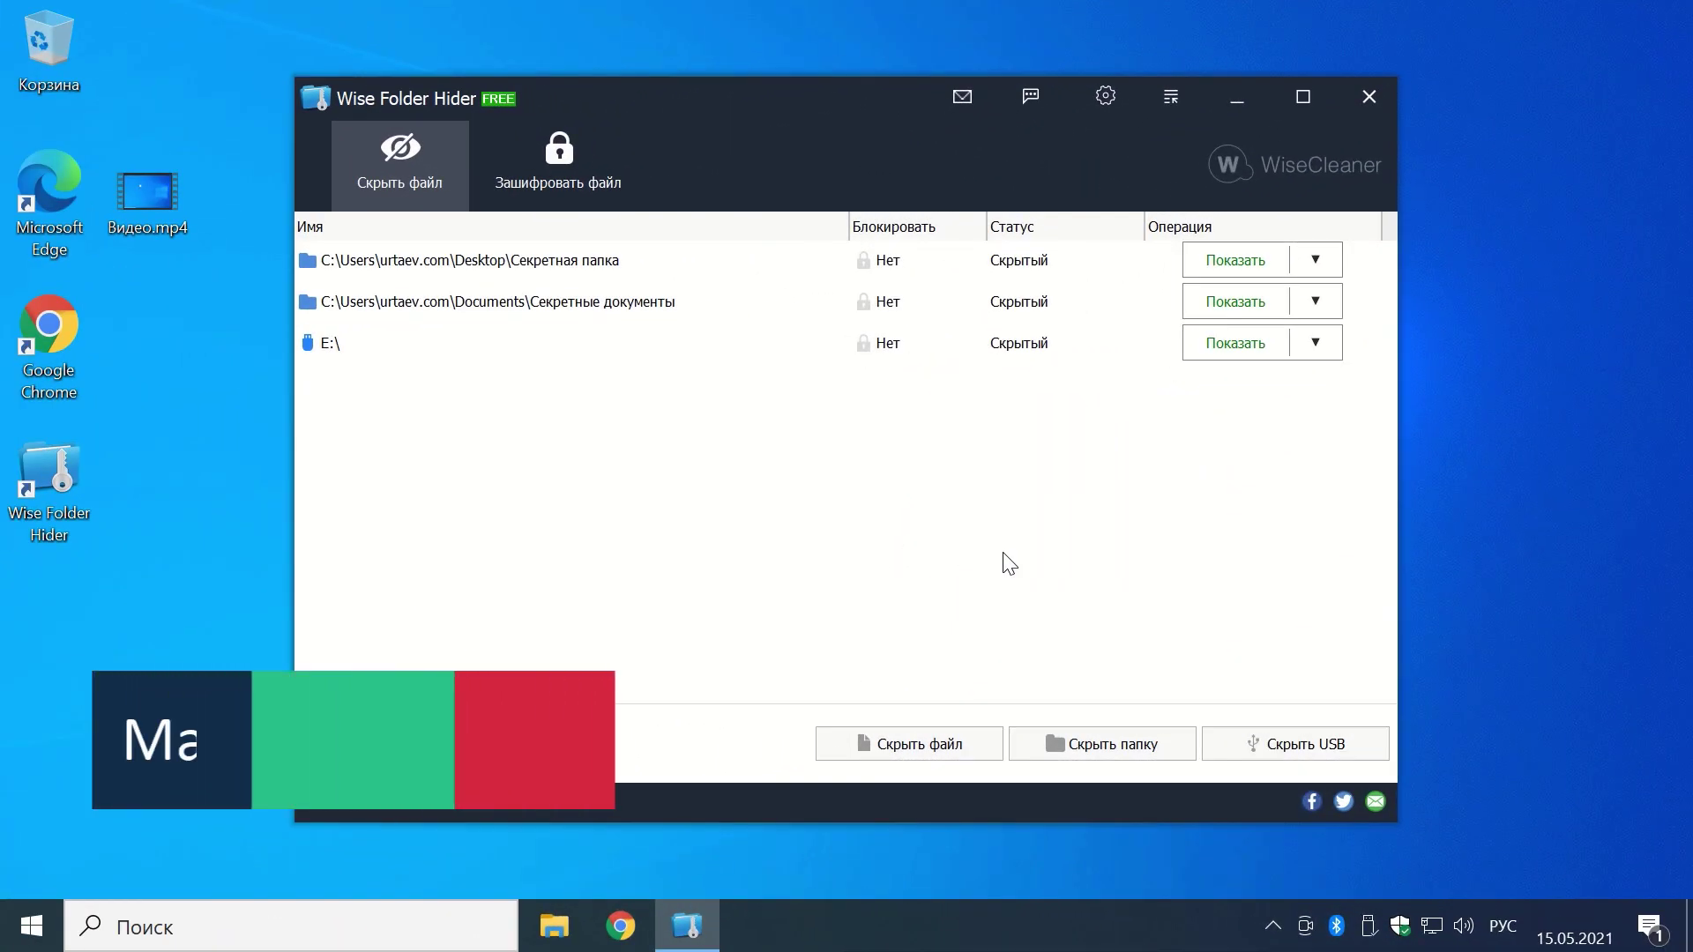
click(1368, 100)
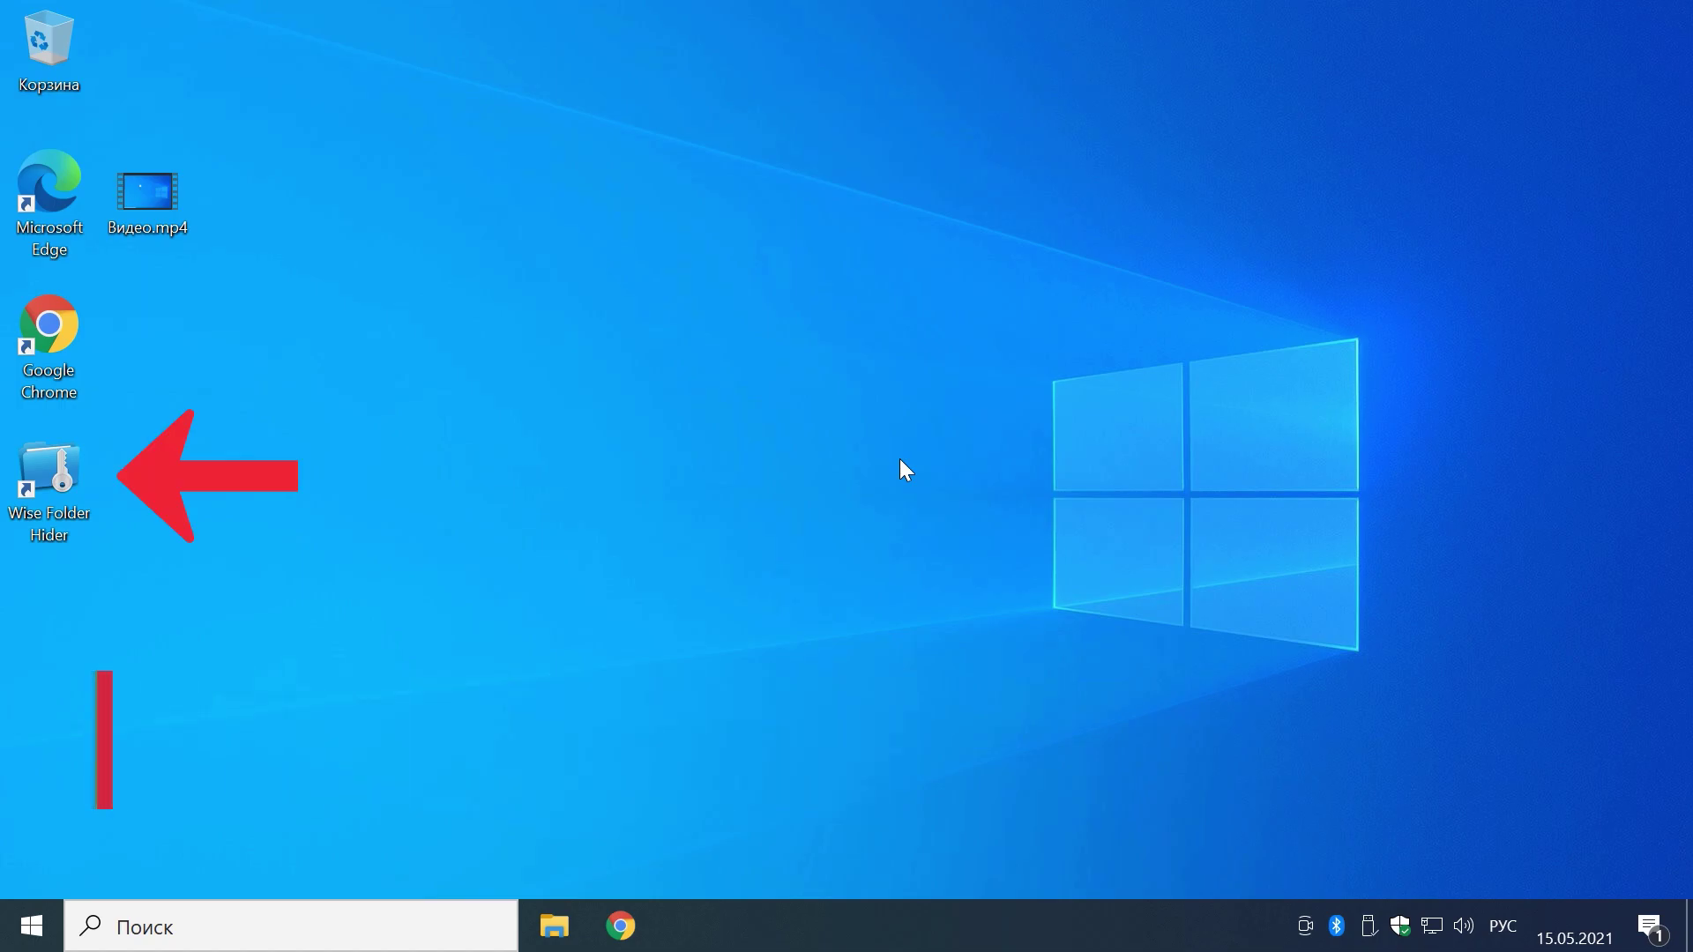
Step: Rename the Wise Folder Hider desktop shortcut to 'Отчет налоговая', granting administrator permission
right_click(47, 520)
click(172, 844)
text(Отчет н)
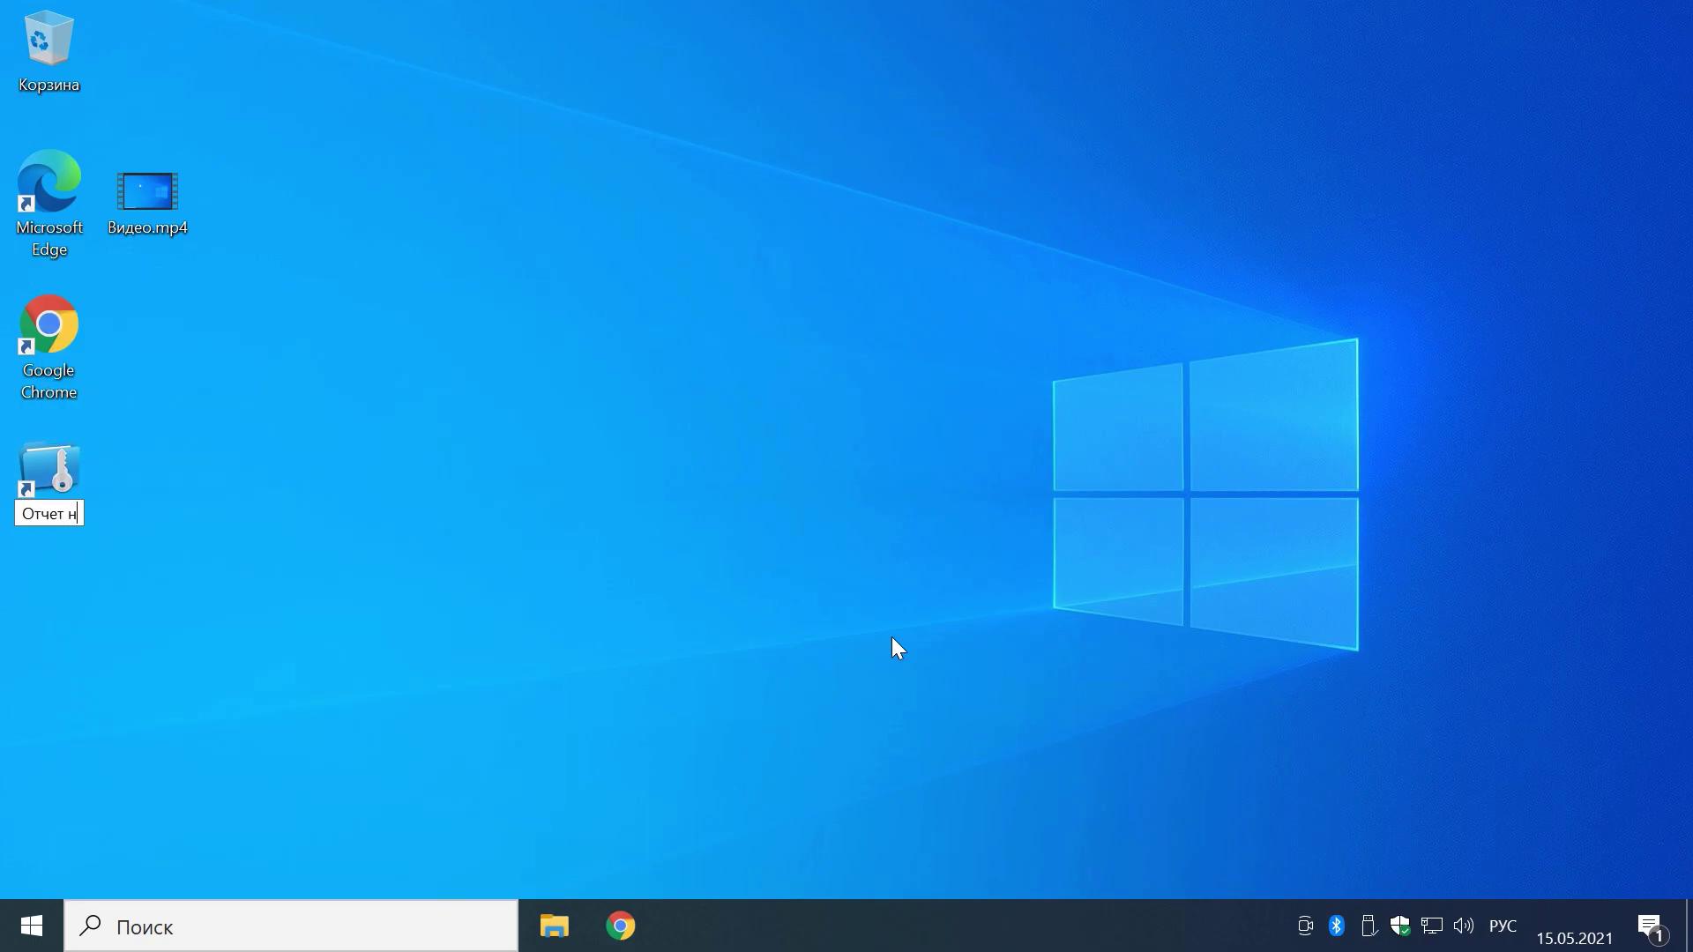
text(алоговая)
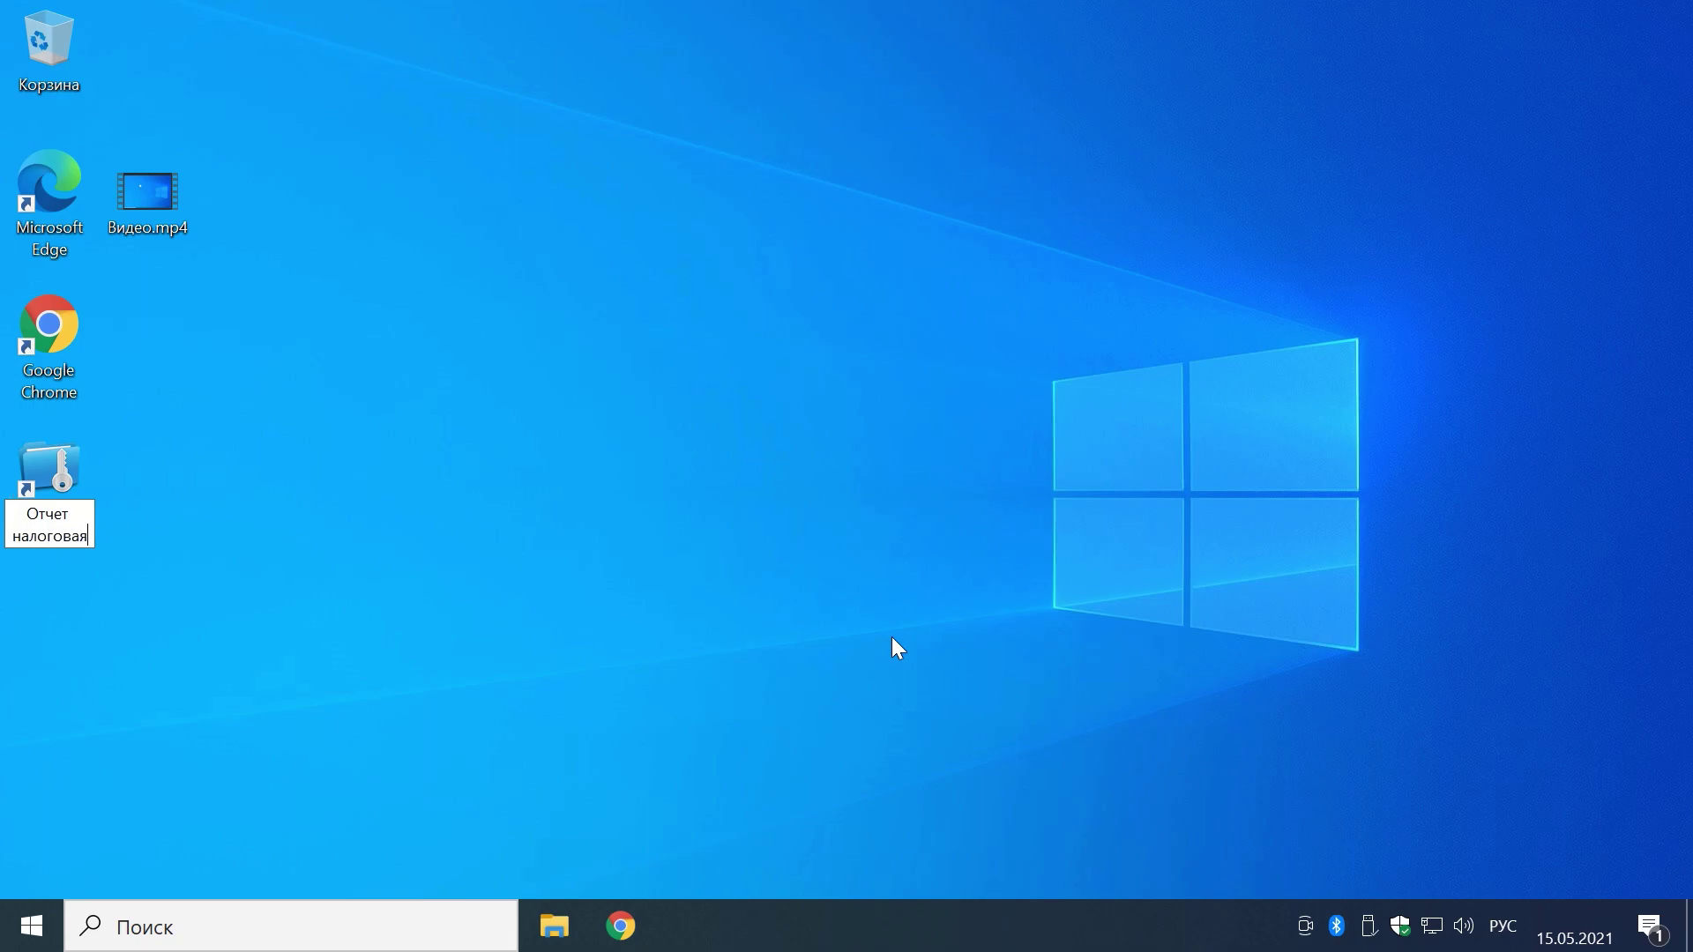
key(Return)
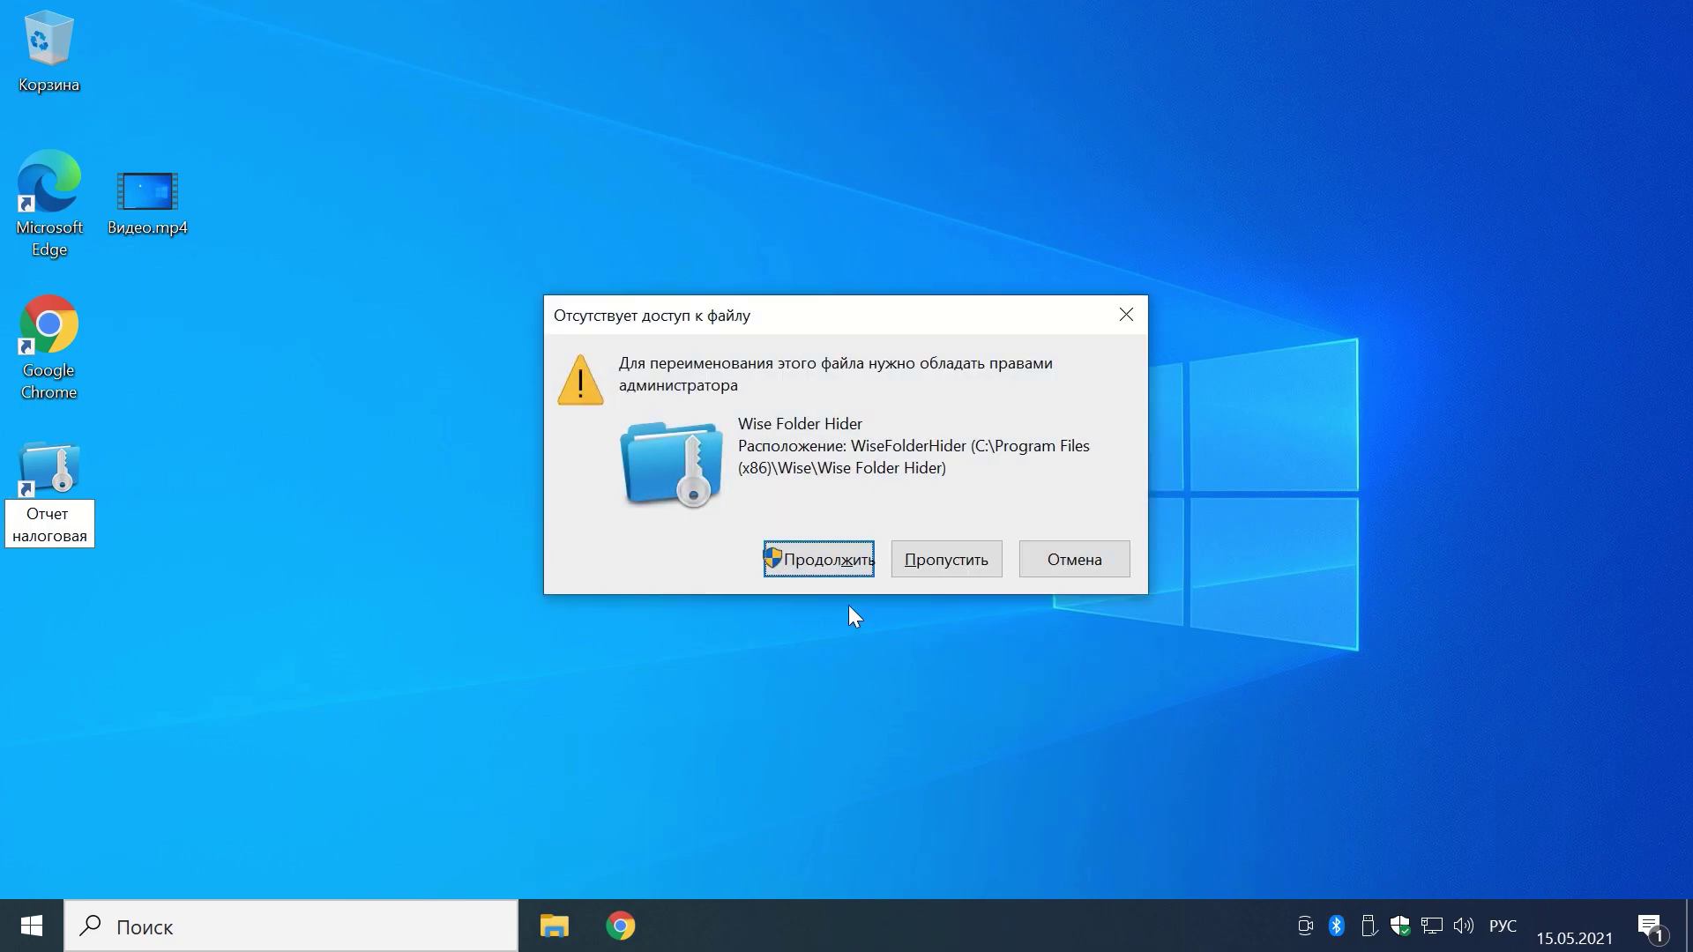
click(827, 564)
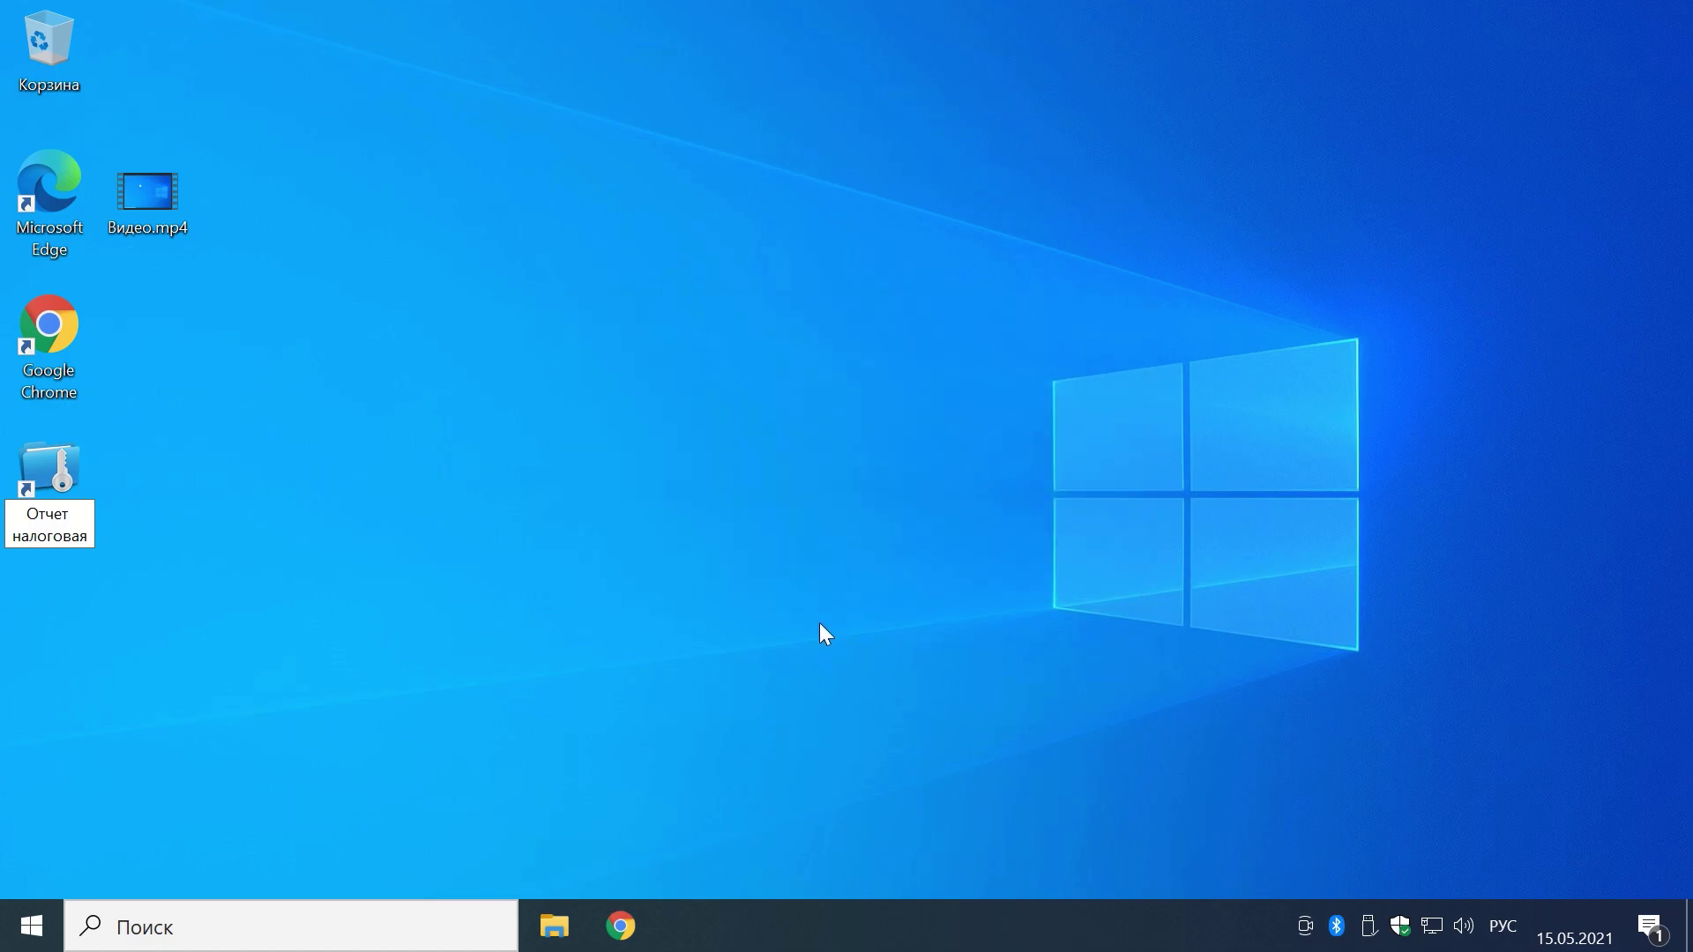
Step: Cut the Отчет налоговая shortcut and bring up File Explorer on Этот компьютер
right_click(44, 481)
click(159, 684)
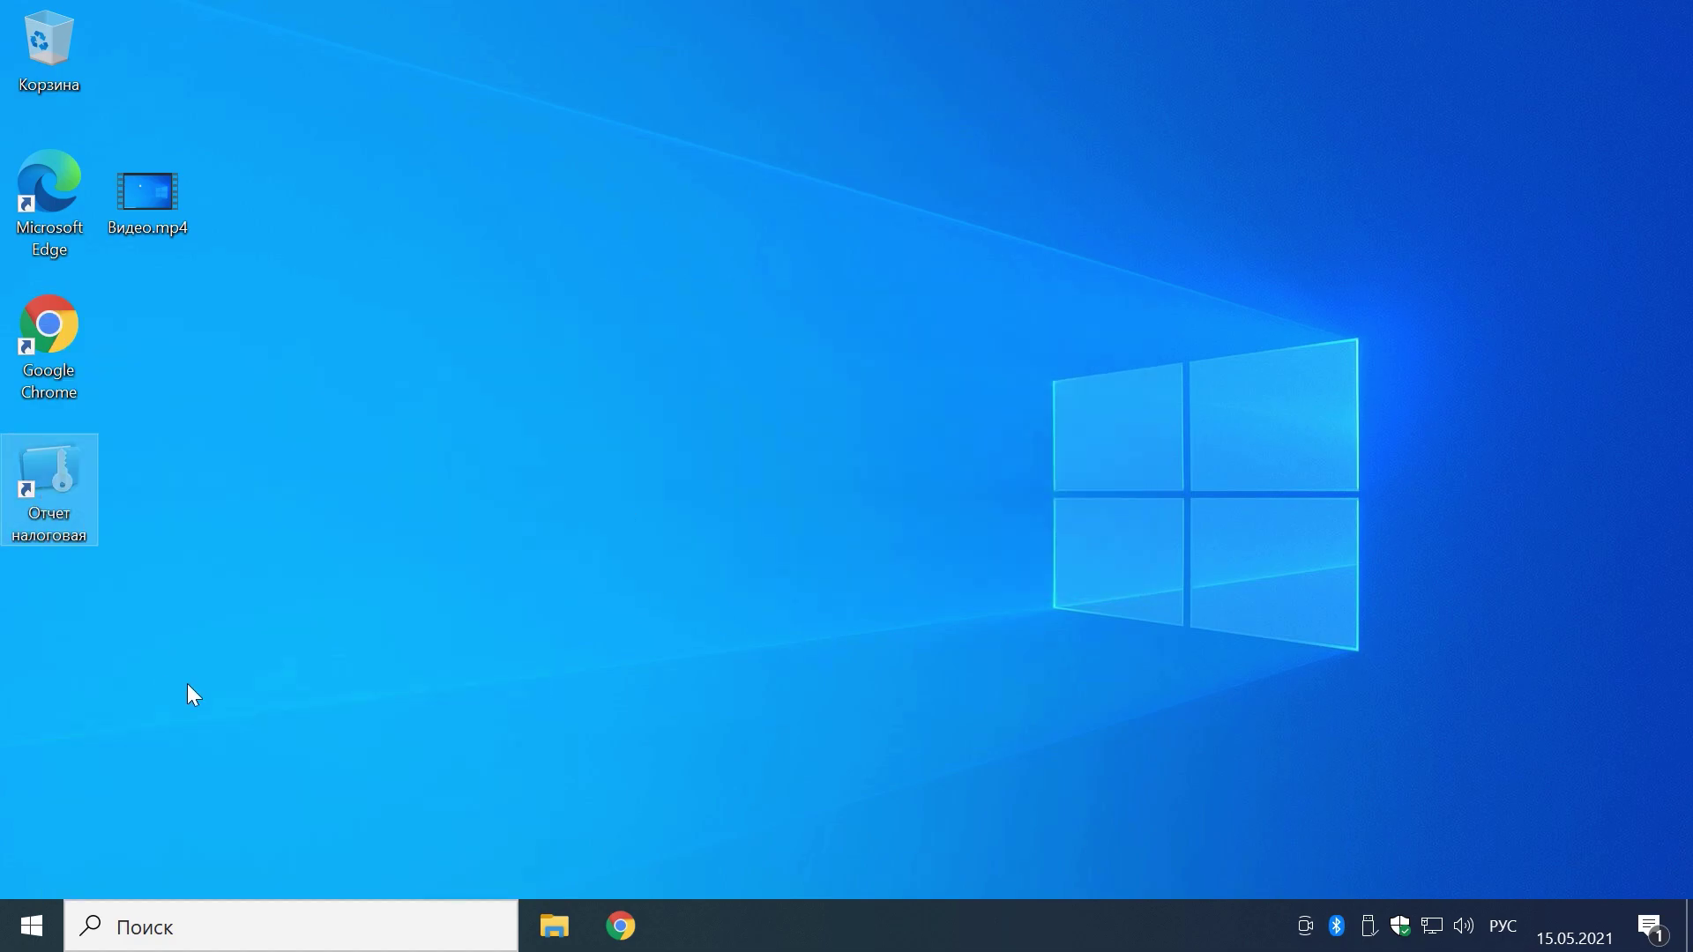
click(553, 926)
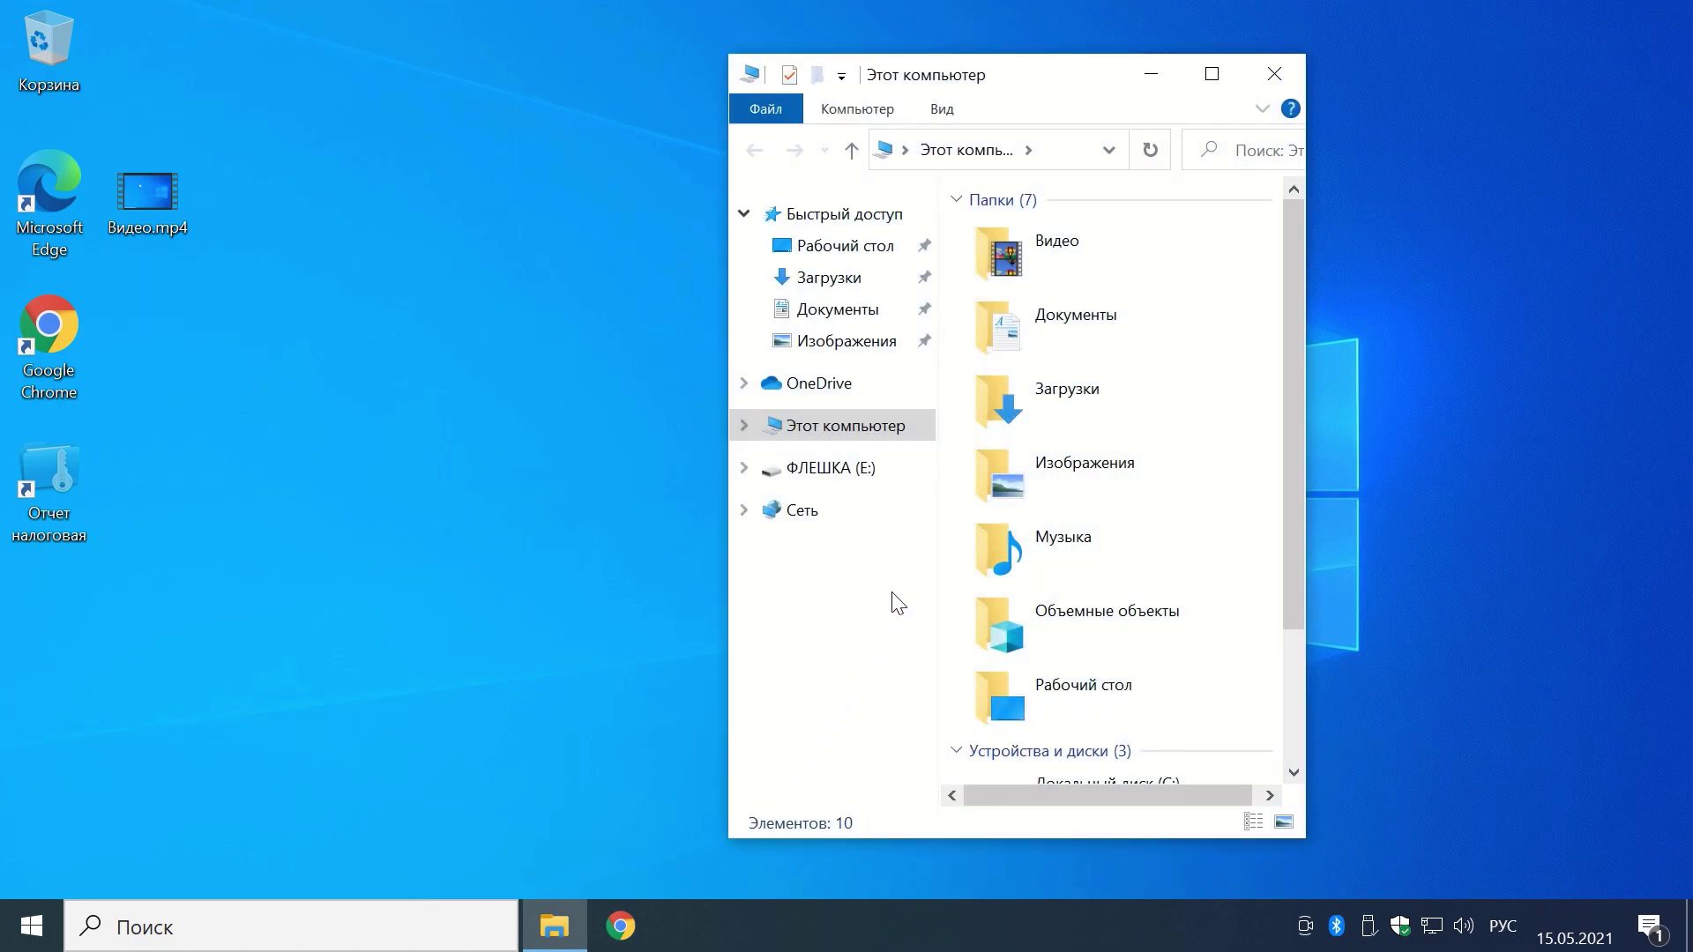
Step: Paste the Отчет налоговая shortcut into the Документы folder
click(1009, 342)
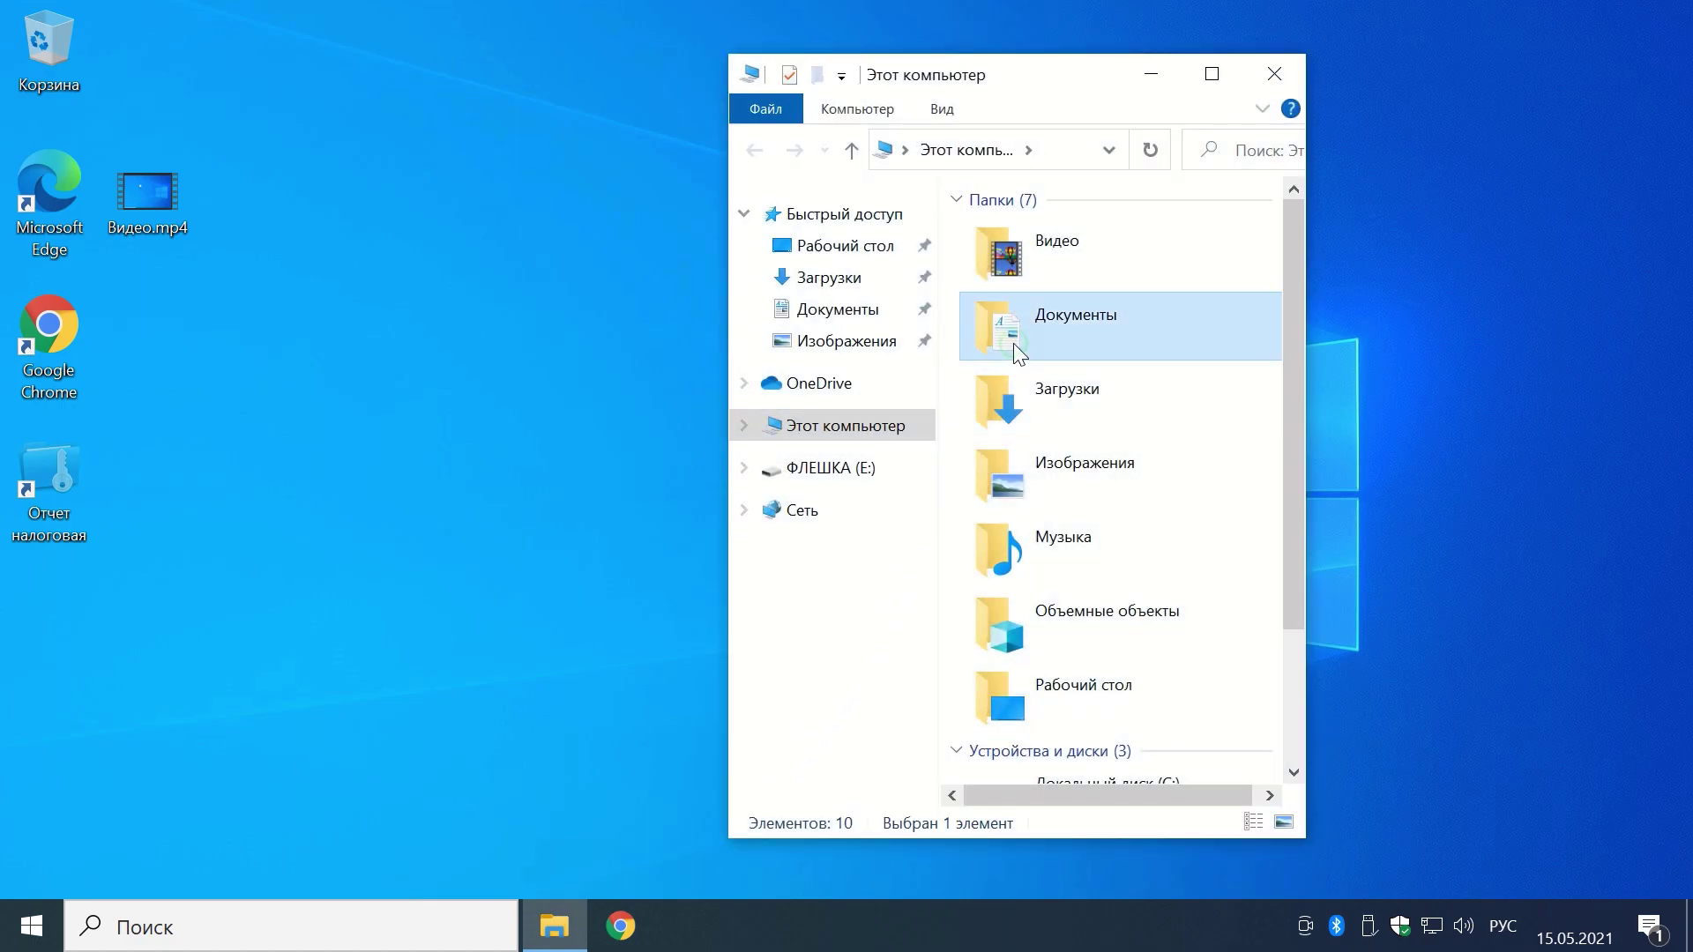
double_click(1069, 342)
right_click(1081, 361)
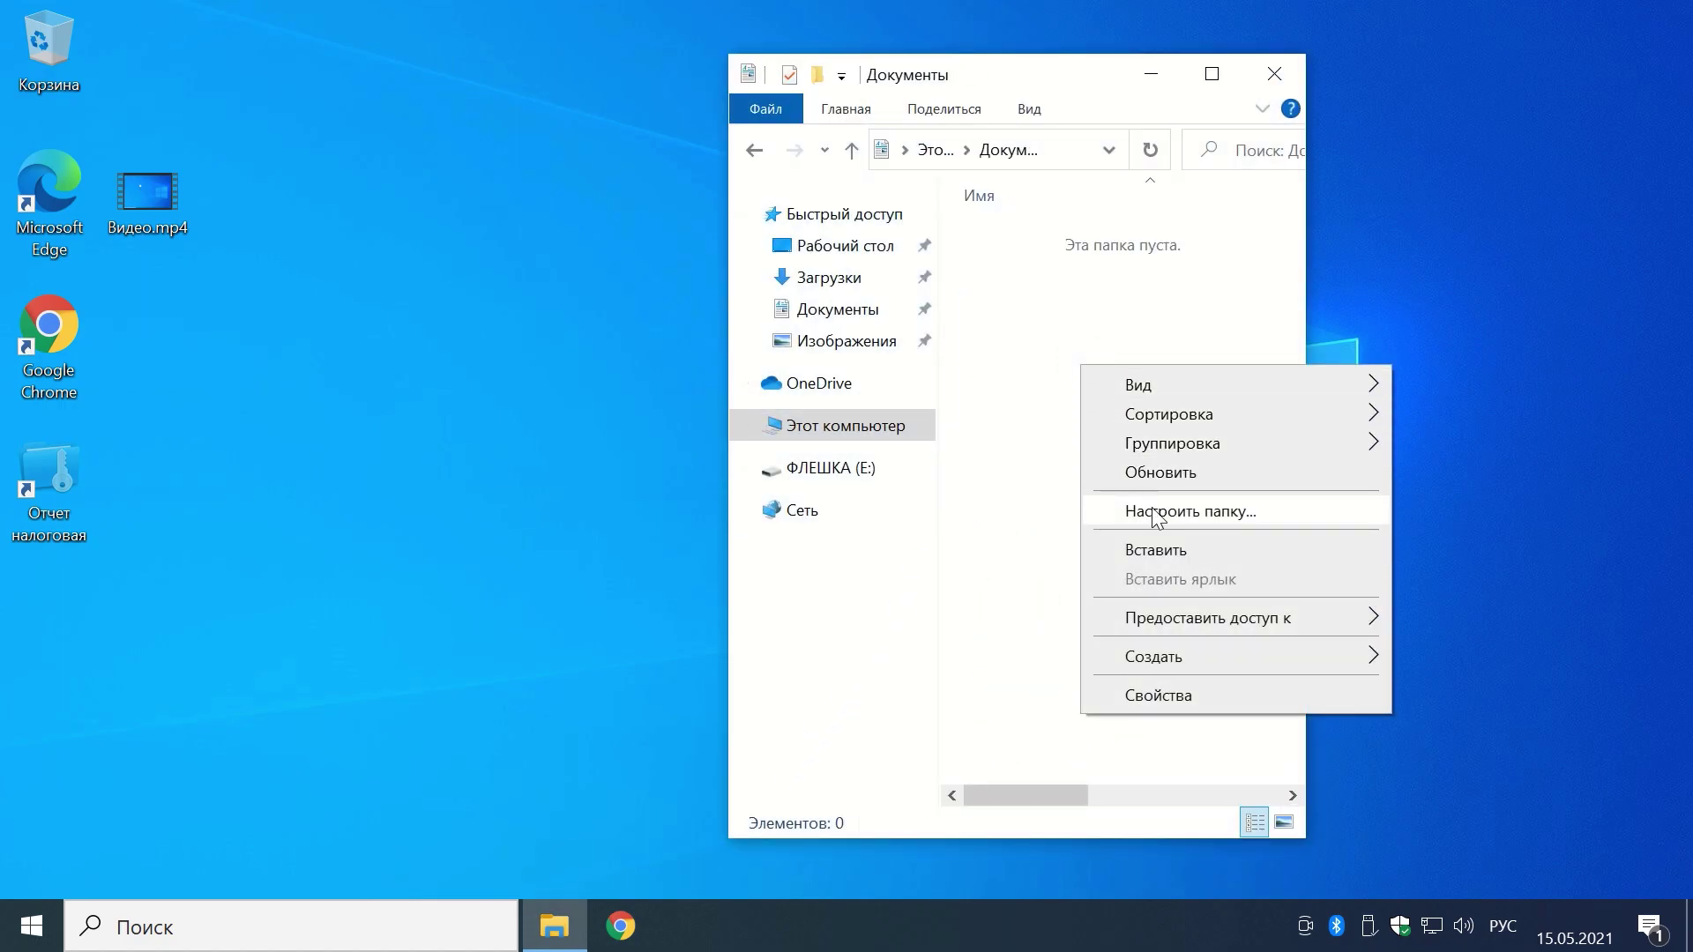
click(1155, 549)
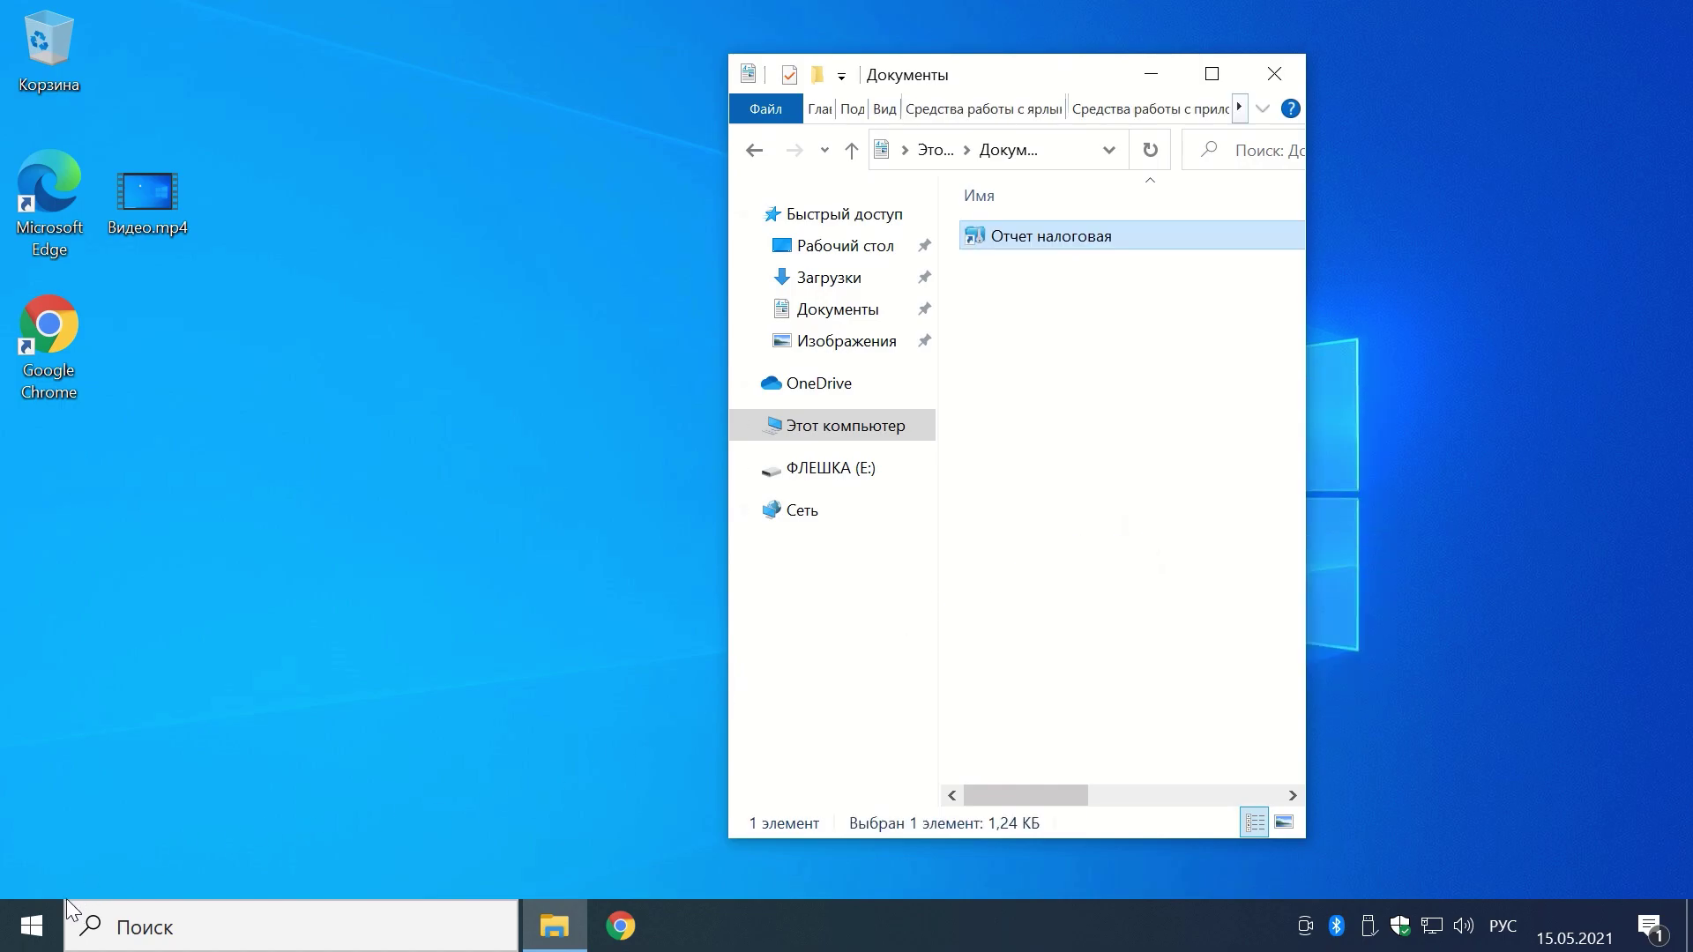
Step: Remove Wise Folder Hider from the Start menu's recently added apps and close File Explorer
click(42, 937)
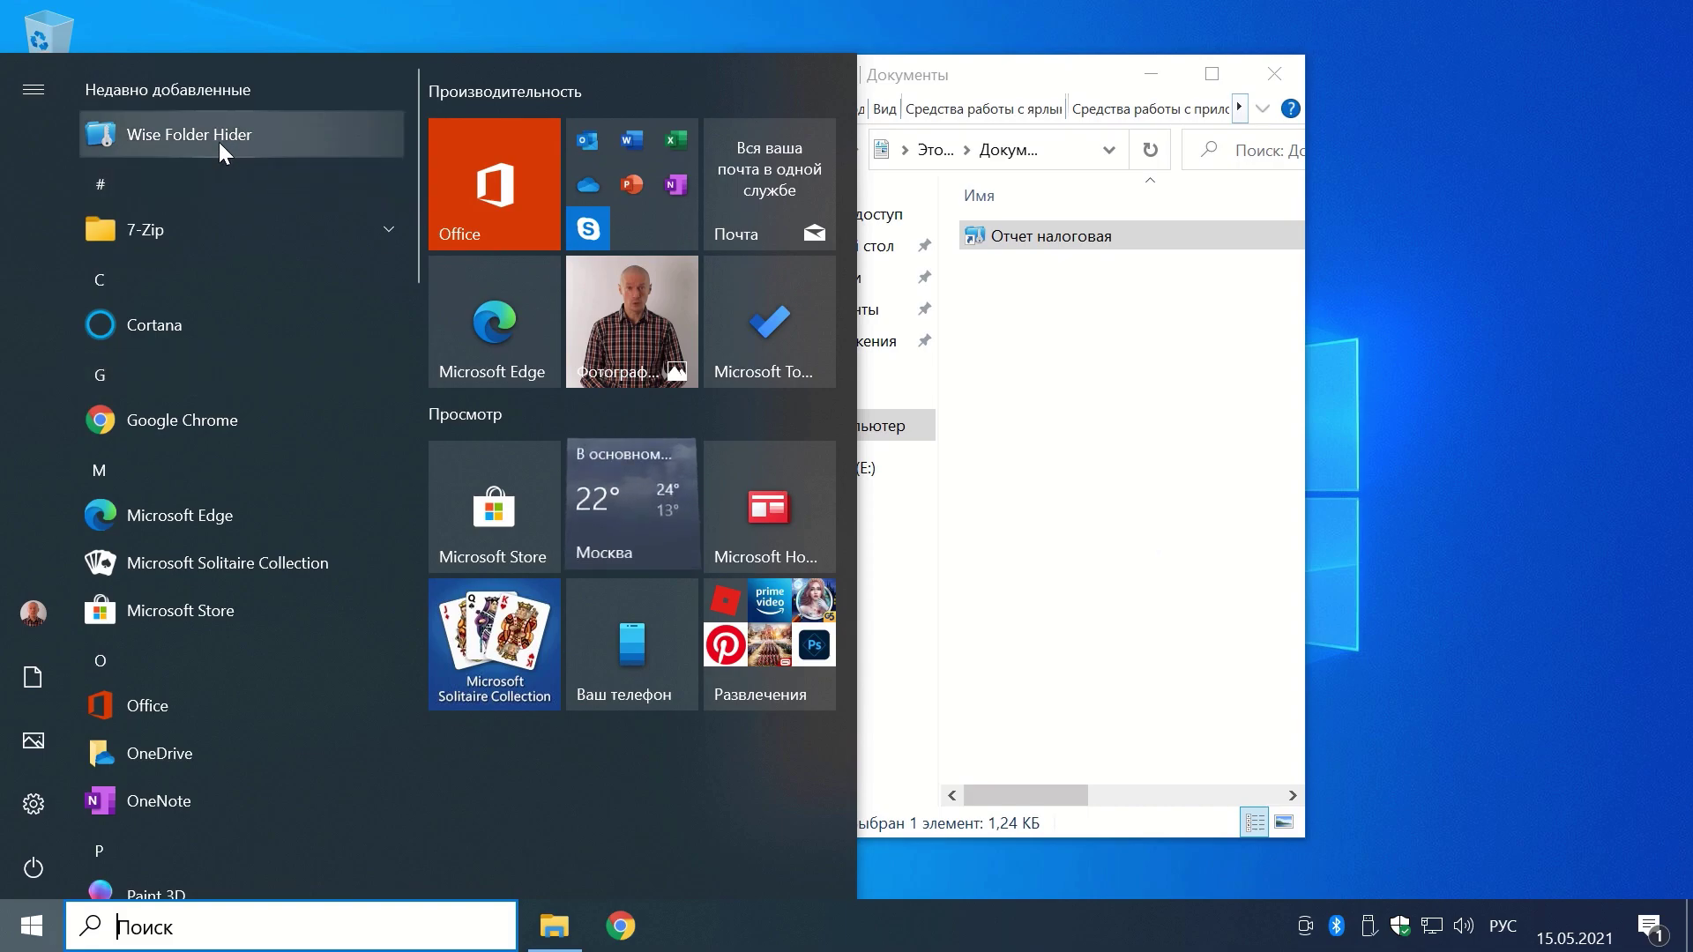
right_click(214, 134)
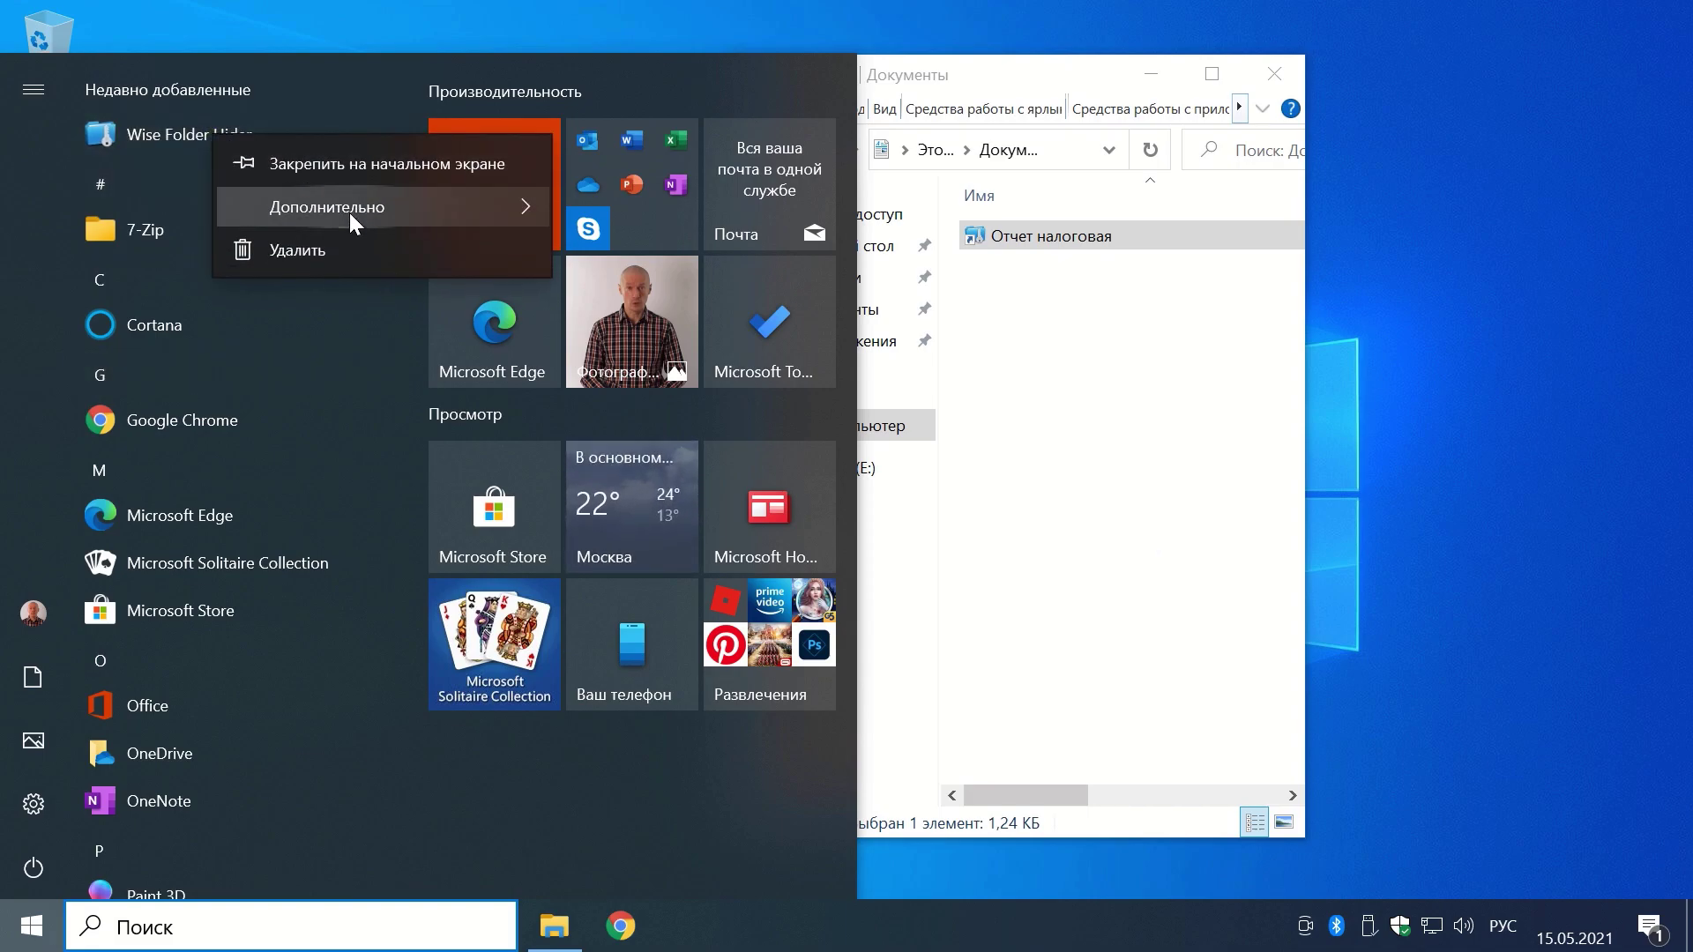
mouse_move(349, 214)
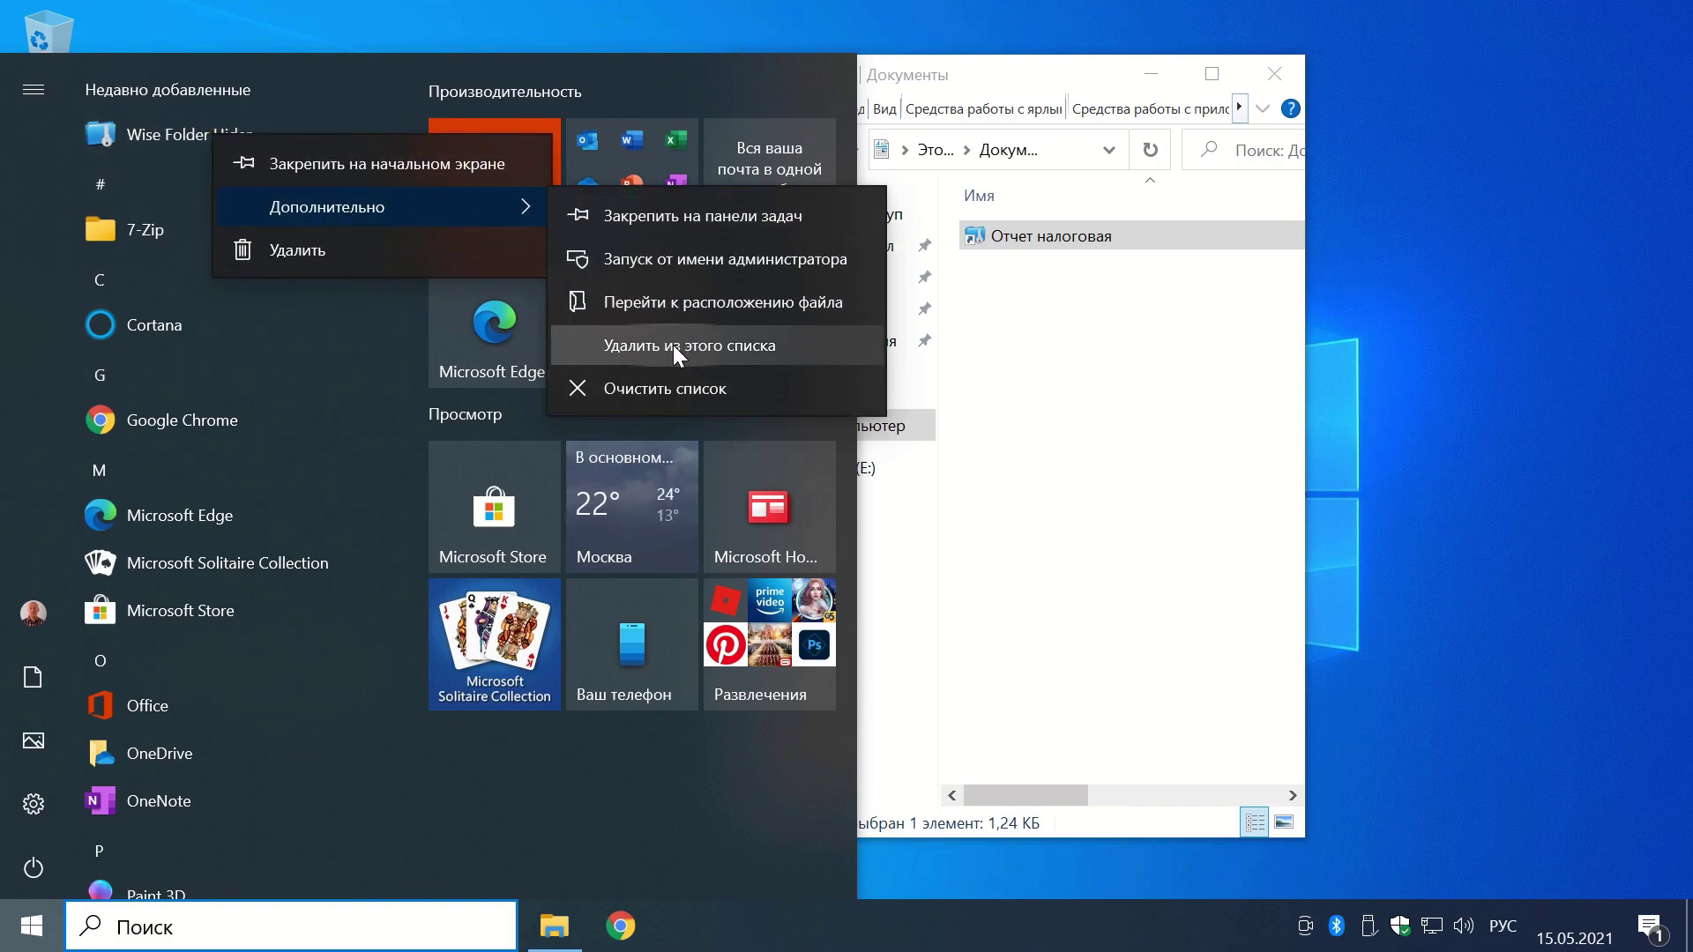
click(673, 346)
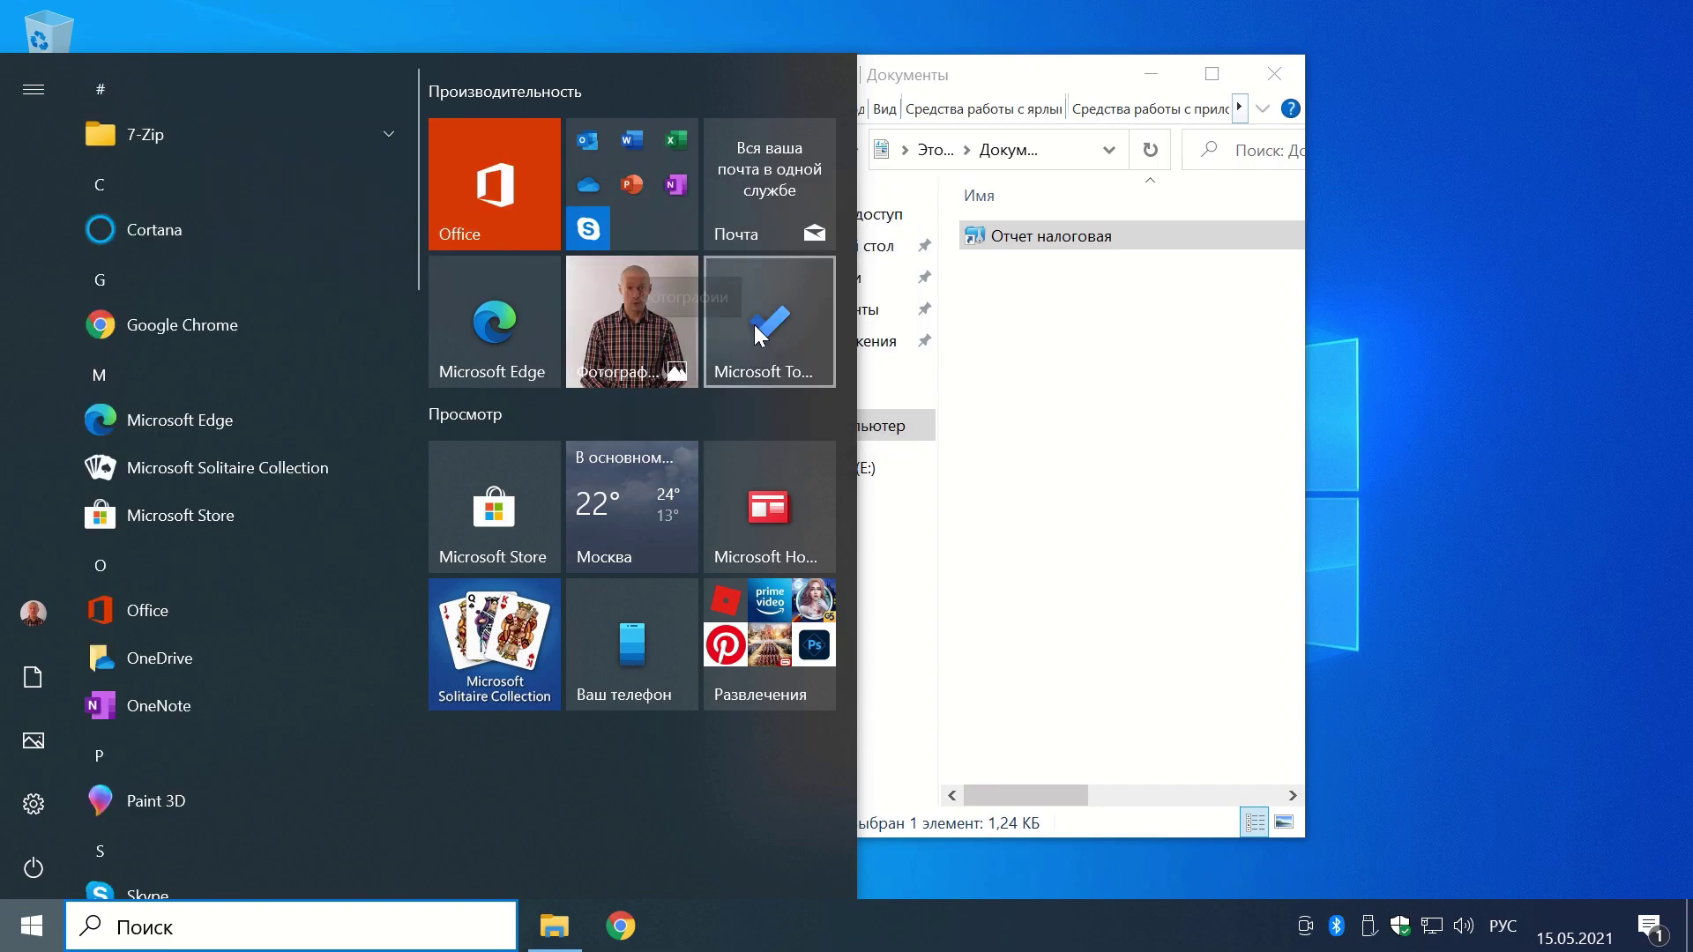
click(1085, 437)
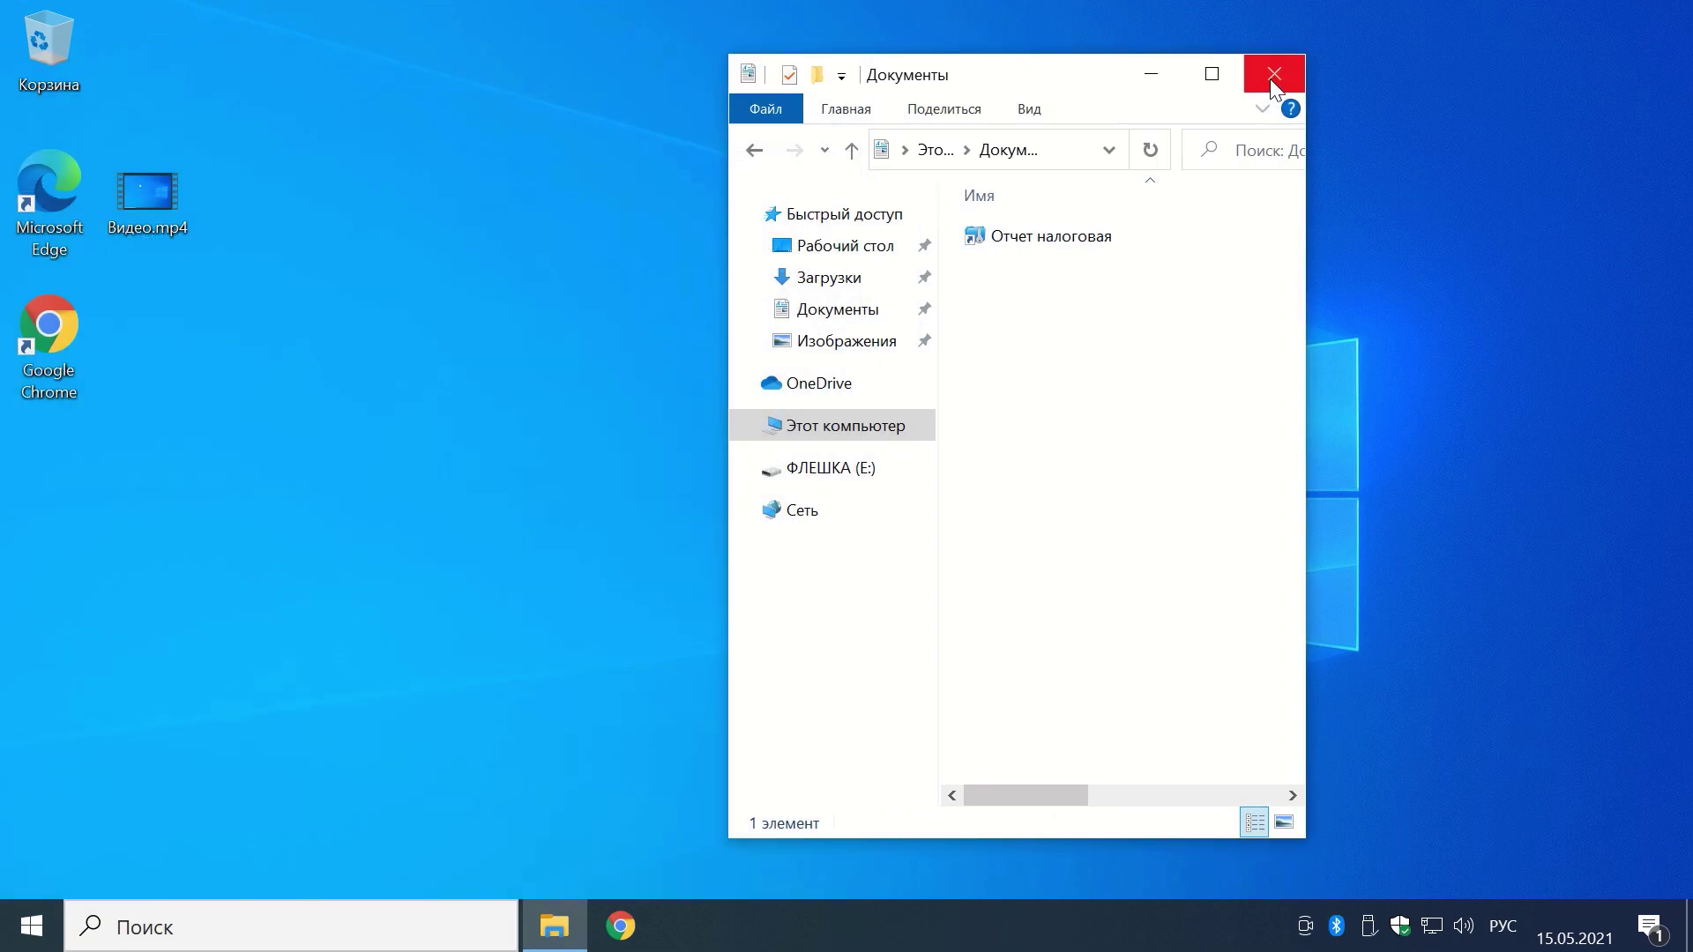
click(1274, 74)
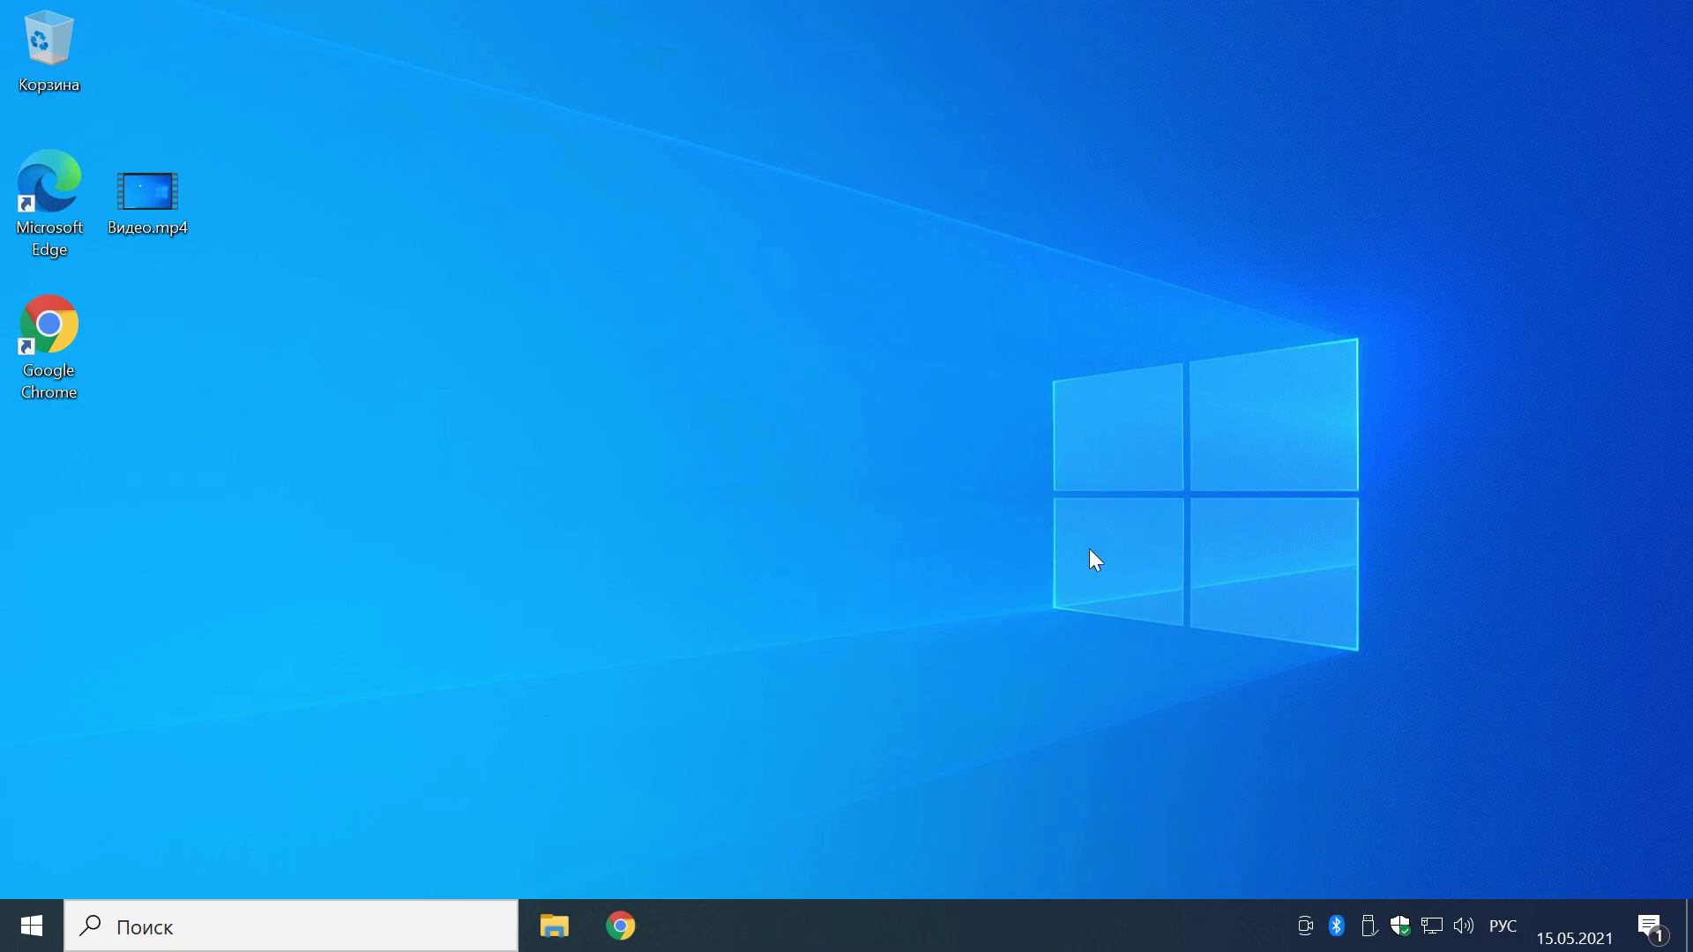
Step: Launch Wise Folder Hider via Документы\Отчет налоговая, approve UAC, and log in with the password
click(573, 918)
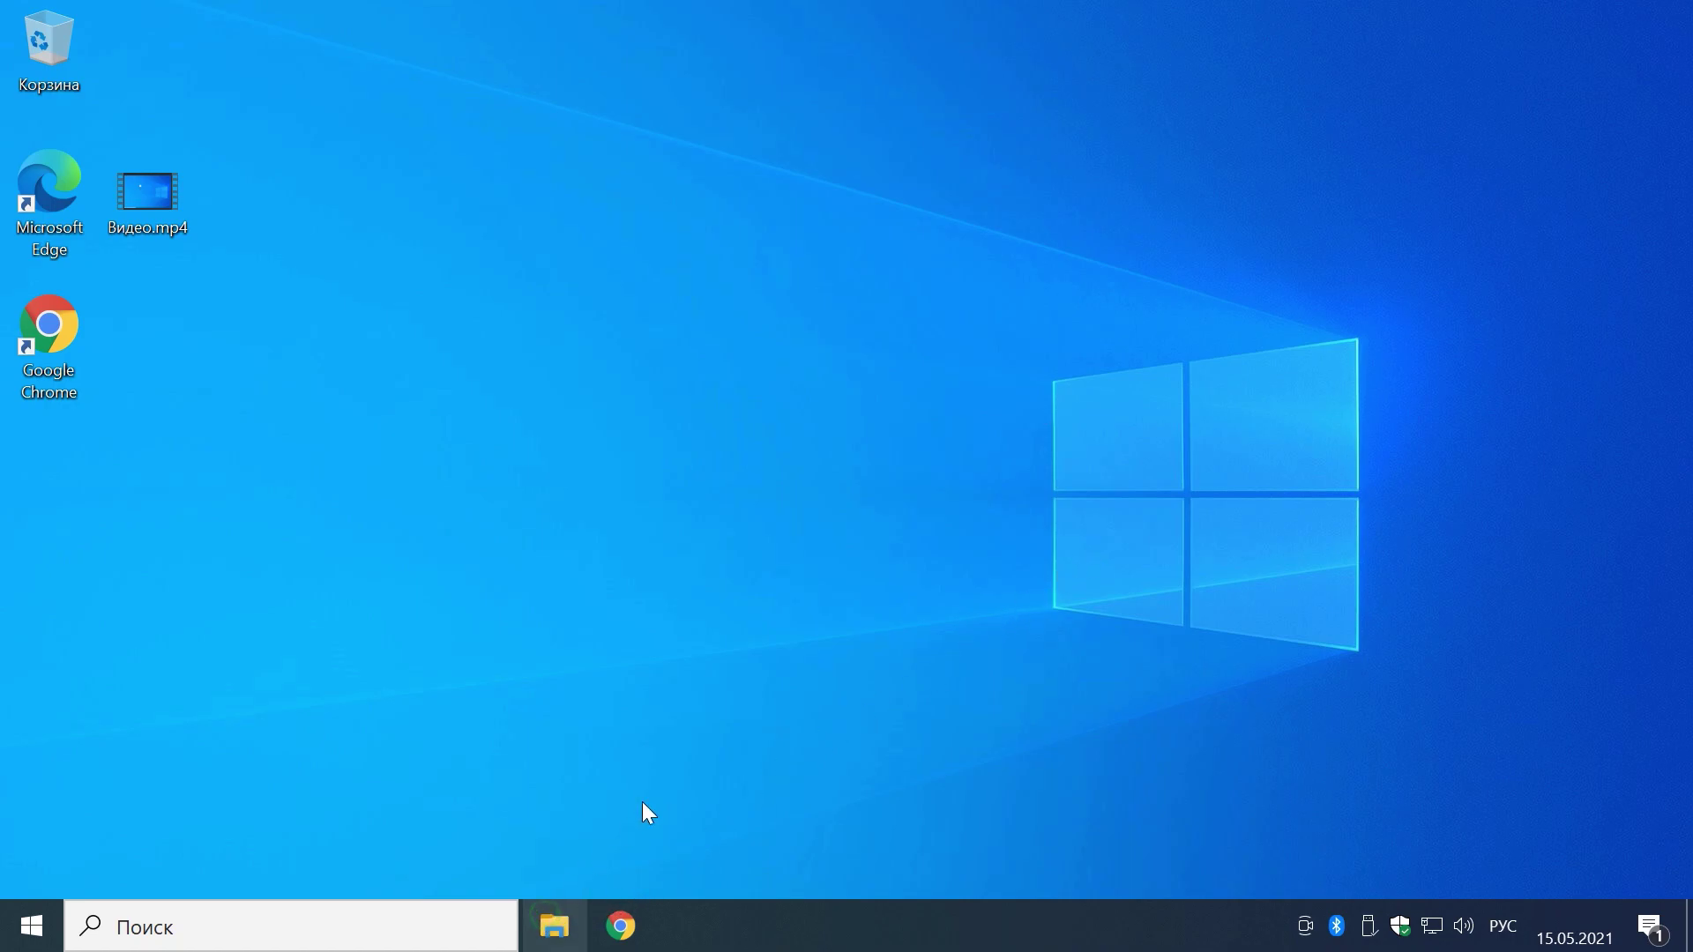
double_click(1081, 320)
double_click(1050, 242)
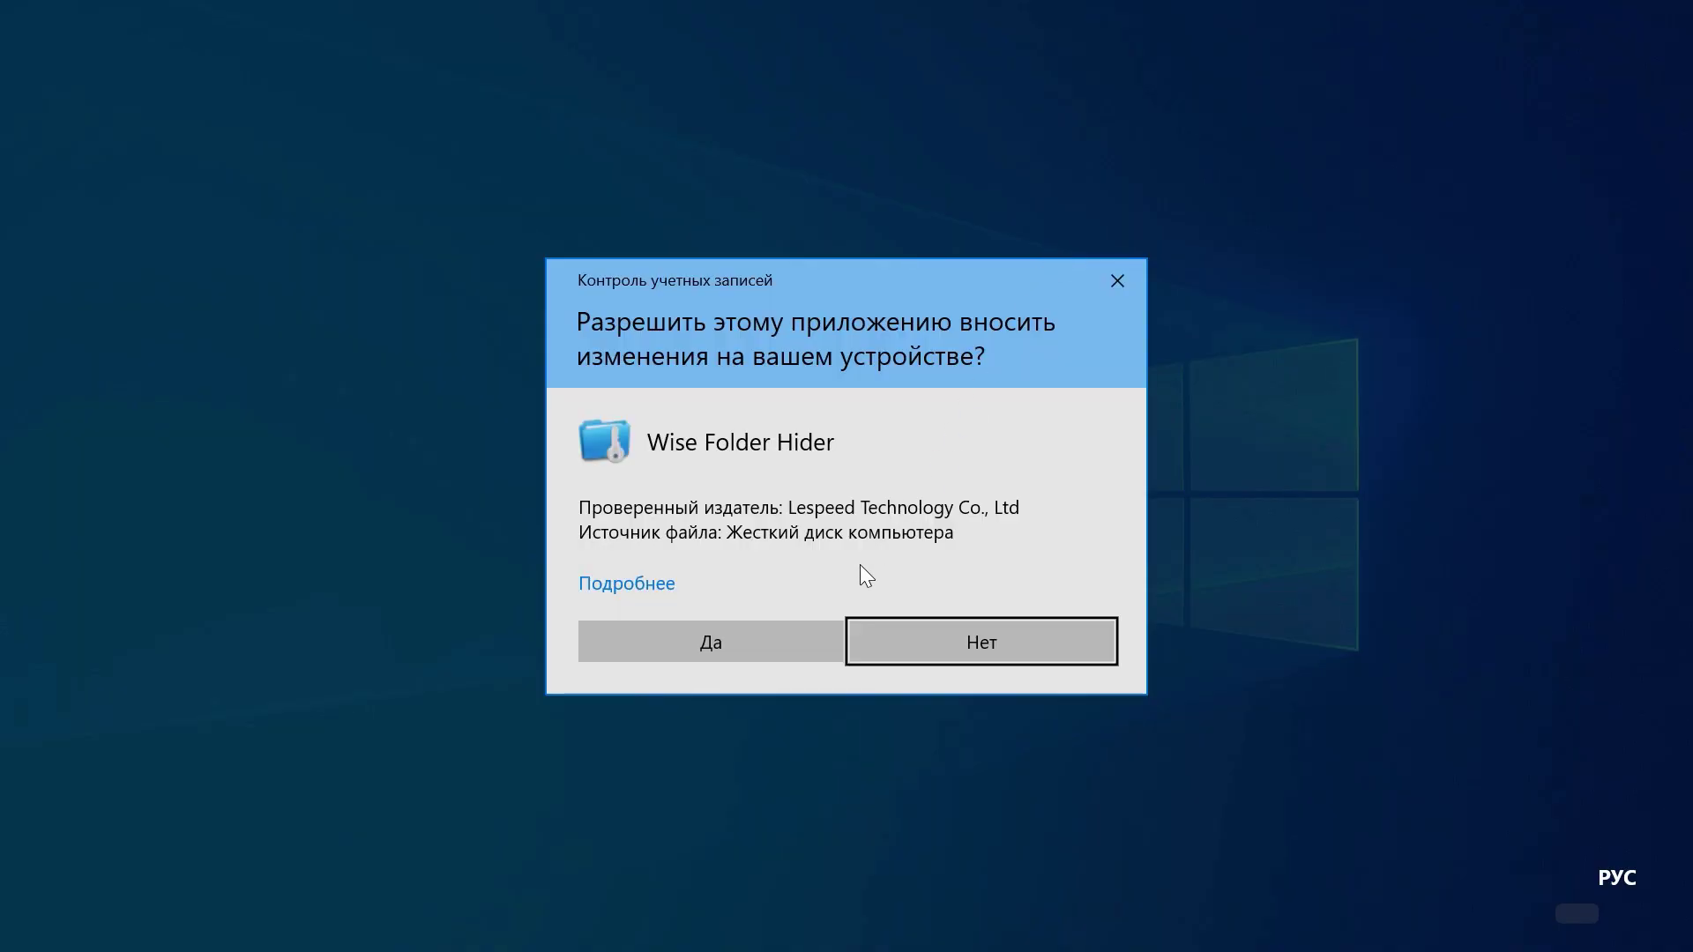
click(802, 641)
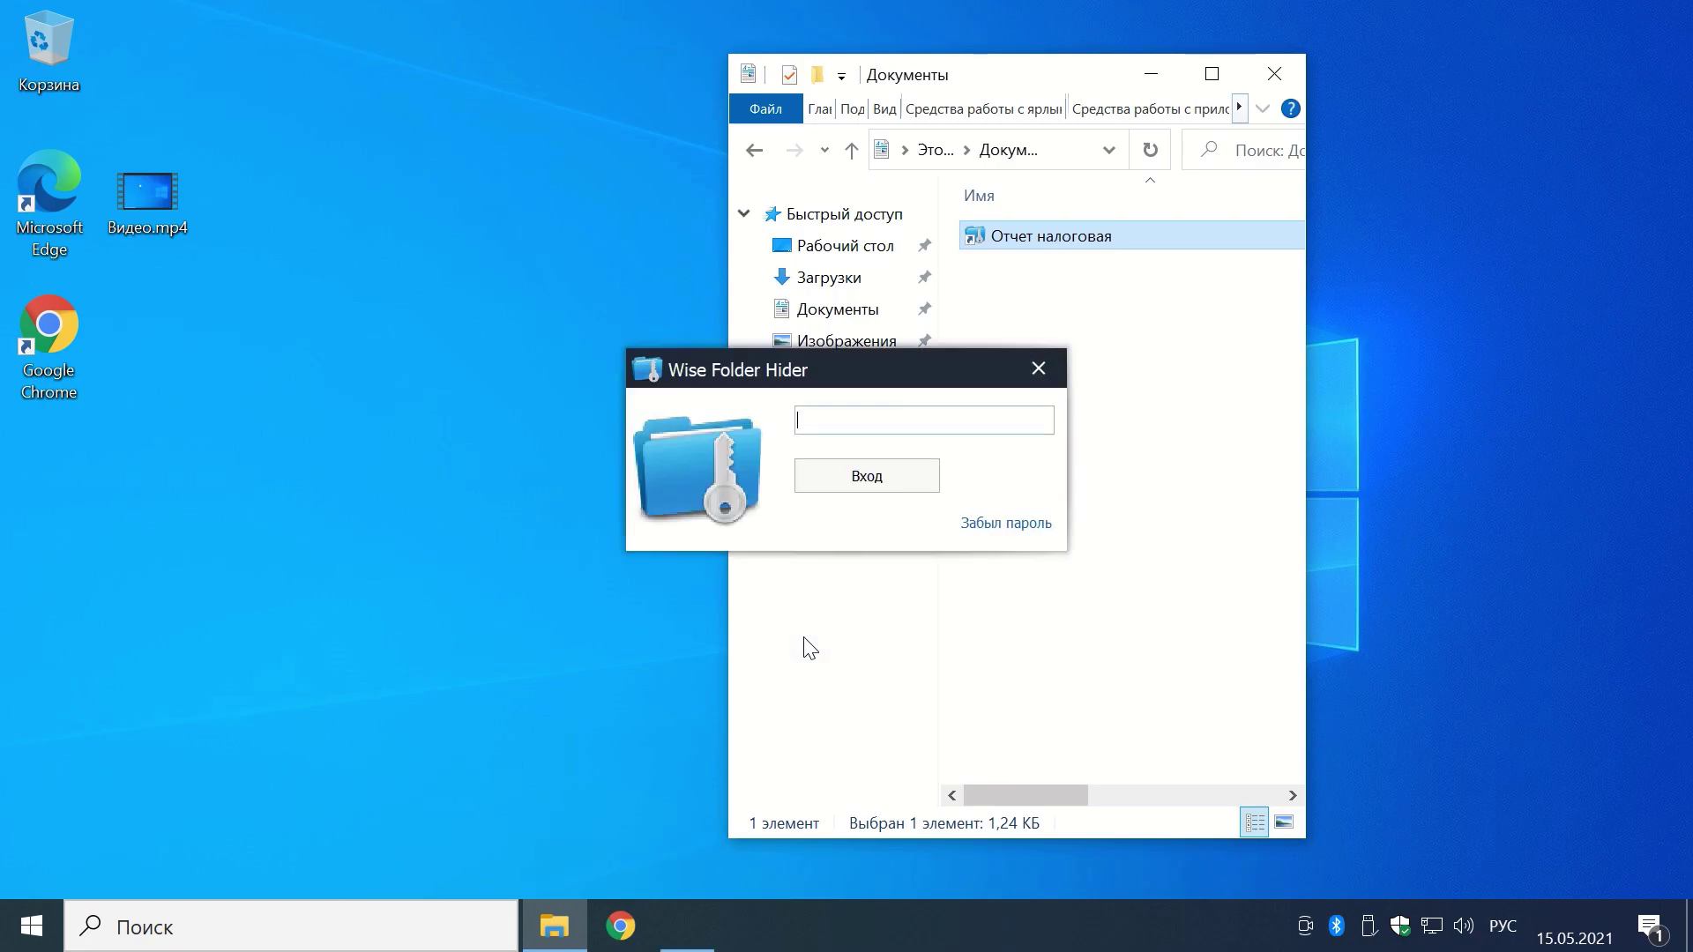
text(123)
key(Return)
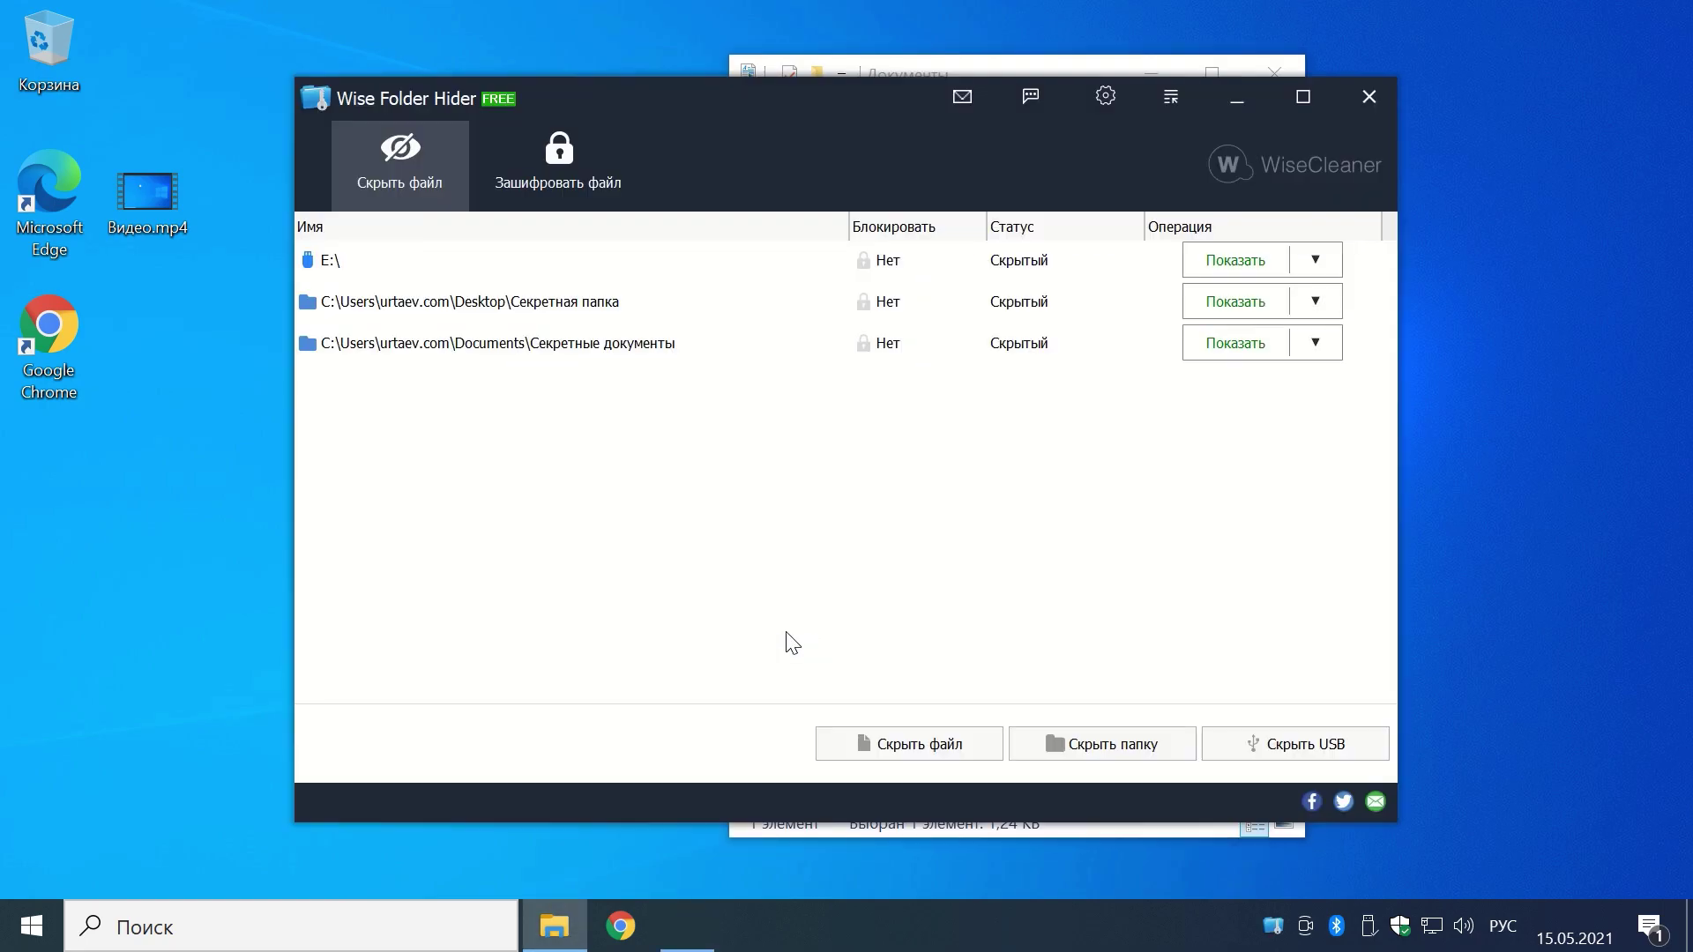